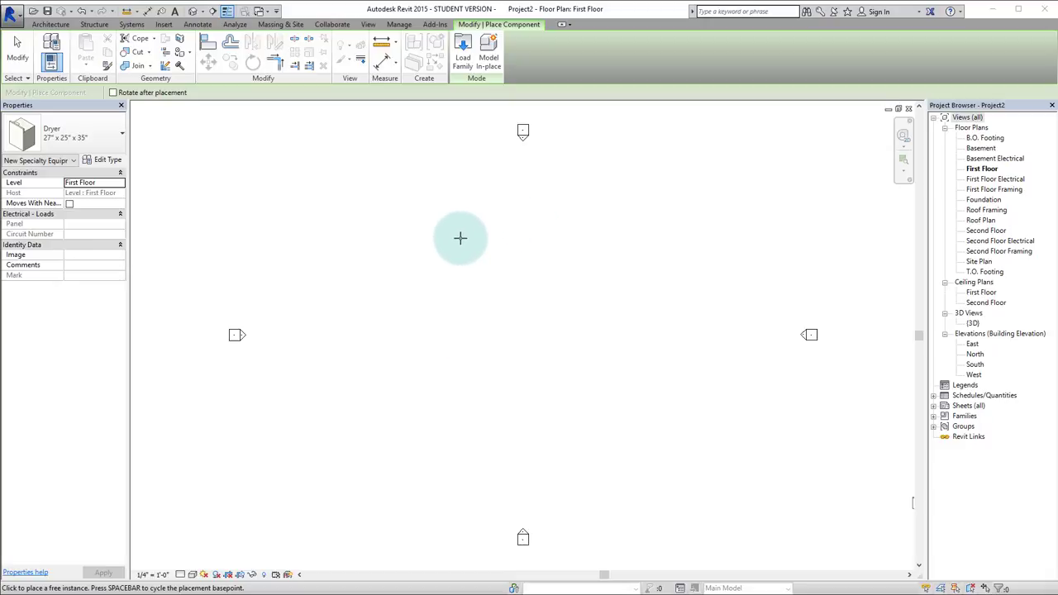
Step: Draw a 23'-0" by 32'-6" rectangular wall enclosure using the Rectangle option
{"action": "key", "text": "Escape"}
{"action": "key", "text": "Escape"}
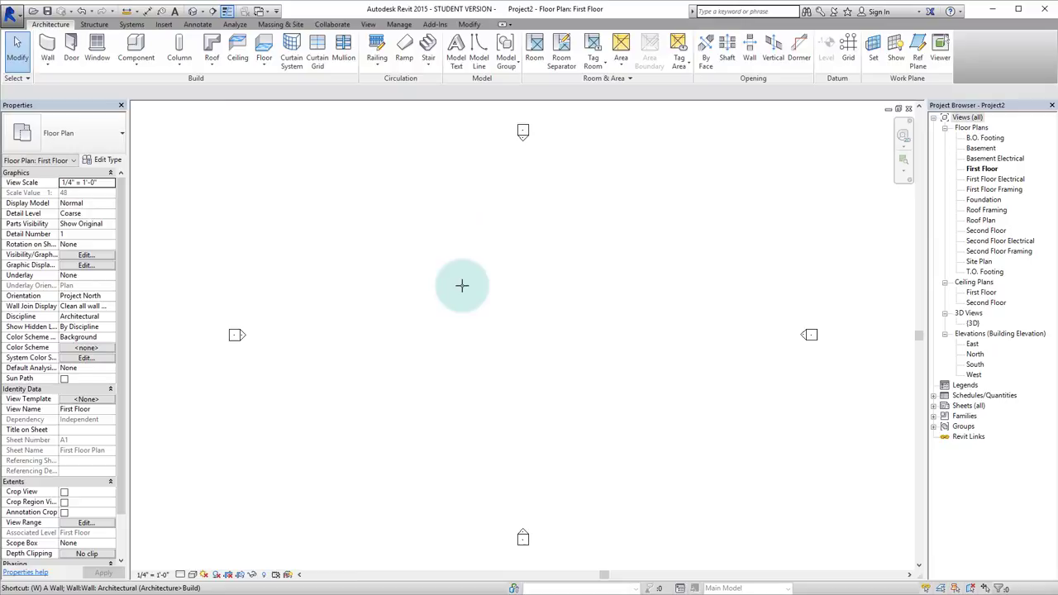
{"action": "key", "text": "w"}
{"action": "key", "text": "a"}
{"action": "left_click", "coordinate": [469, 39]}
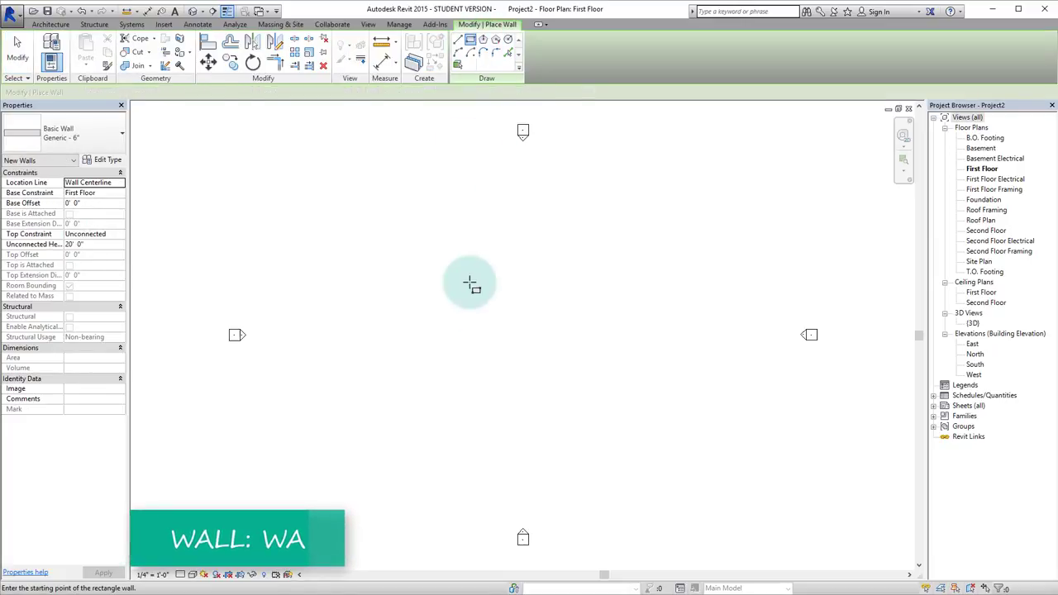
{"action": "left_click", "coordinate": [414, 235]}
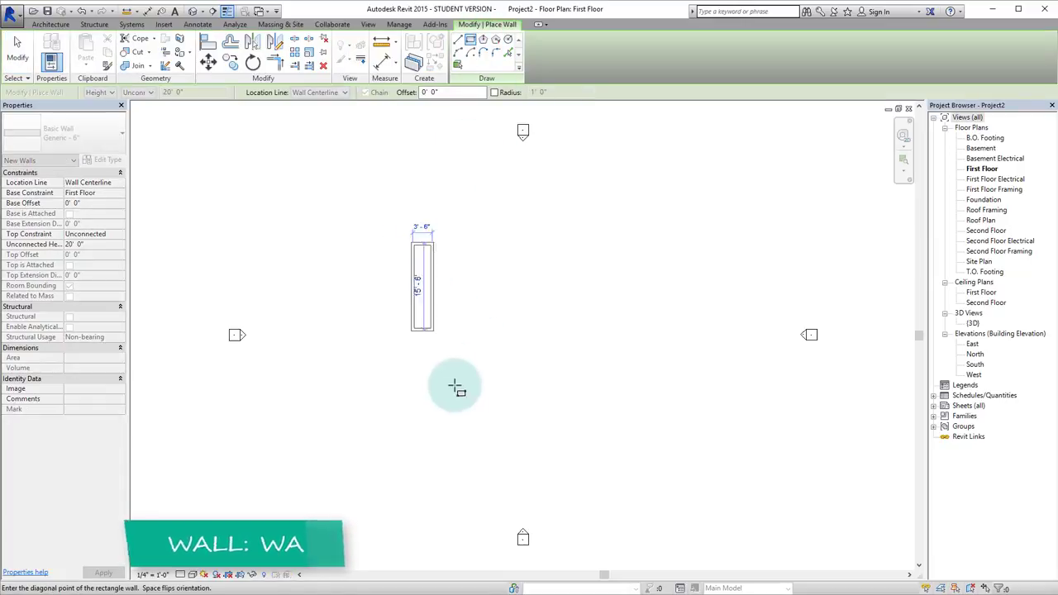
{"action": "left_click", "coordinate": [540, 424]}
{"action": "scroll", "coordinate": [468, 432], "scroll_direction": "up", "scroll_amount": 5}
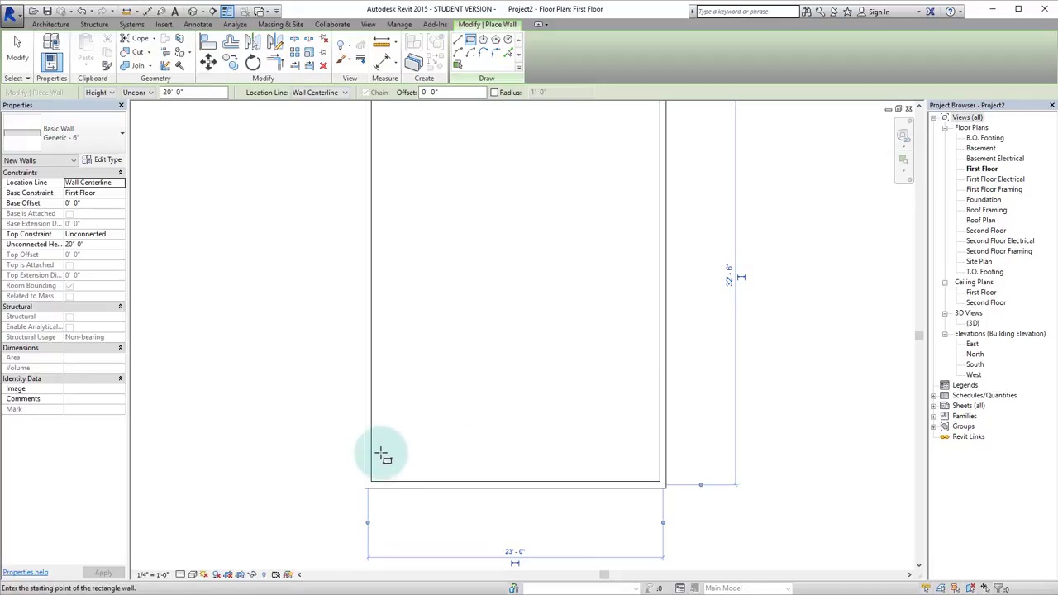
{"action": "key", "text": "Escape"}
Step: Place a Single-Flush door in the bottom wall near the right corner
{"action": "key", "text": "r"}
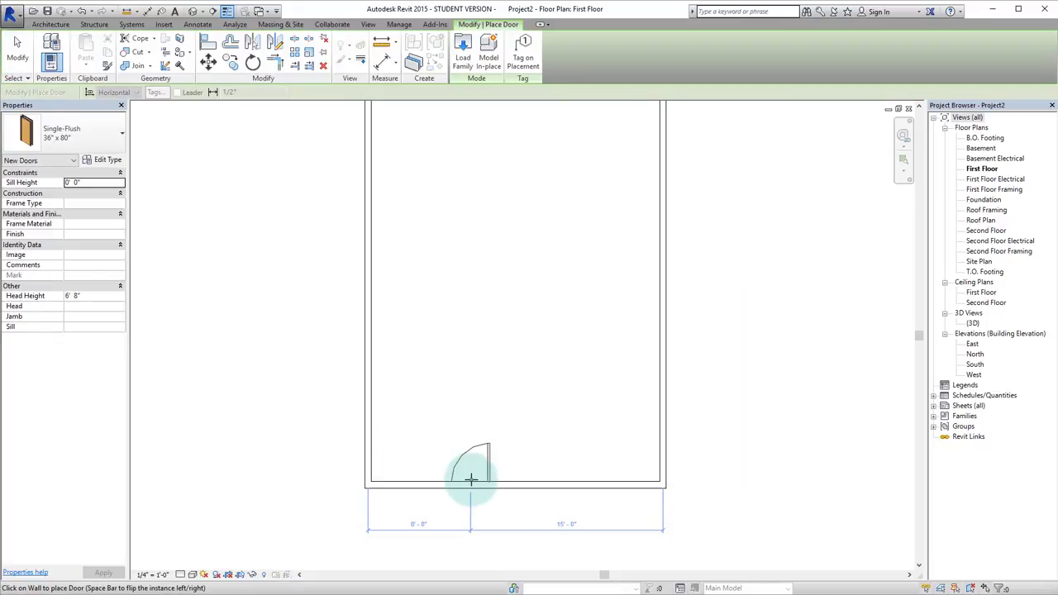
{"action": "scroll", "coordinate": [620, 488], "scroll_direction": "up", "scroll_amount": 1}
{"action": "scroll", "coordinate": [621, 483], "scroll_direction": "up", "scroll_amount": 1}
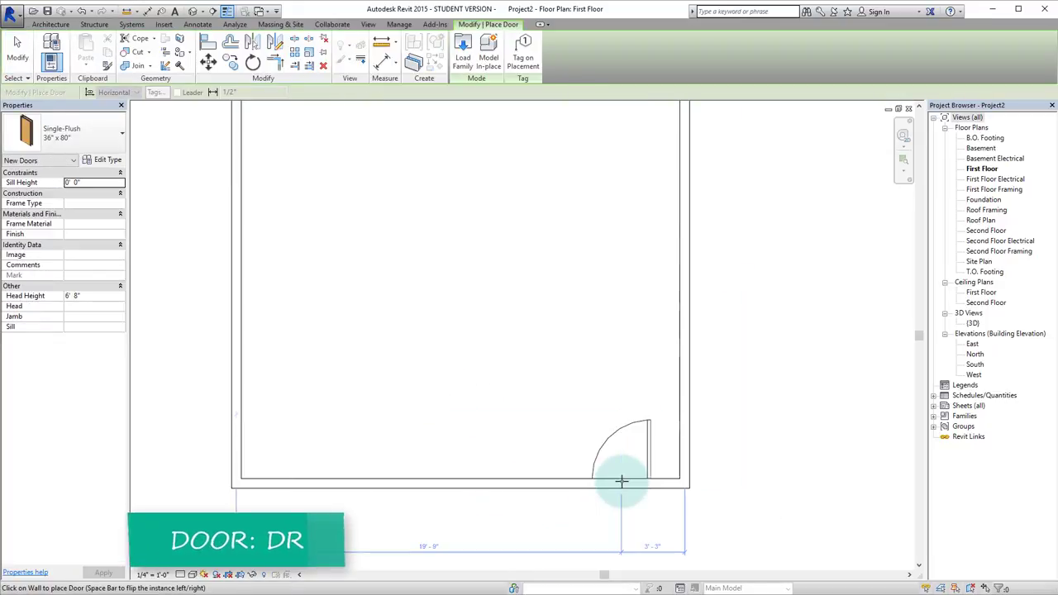
{"action": "left_click", "coordinate": [622, 481]}
{"action": "scroll", "coordinate": [624, 458], "scroll_direction": "down", "scroll_amount": 2}
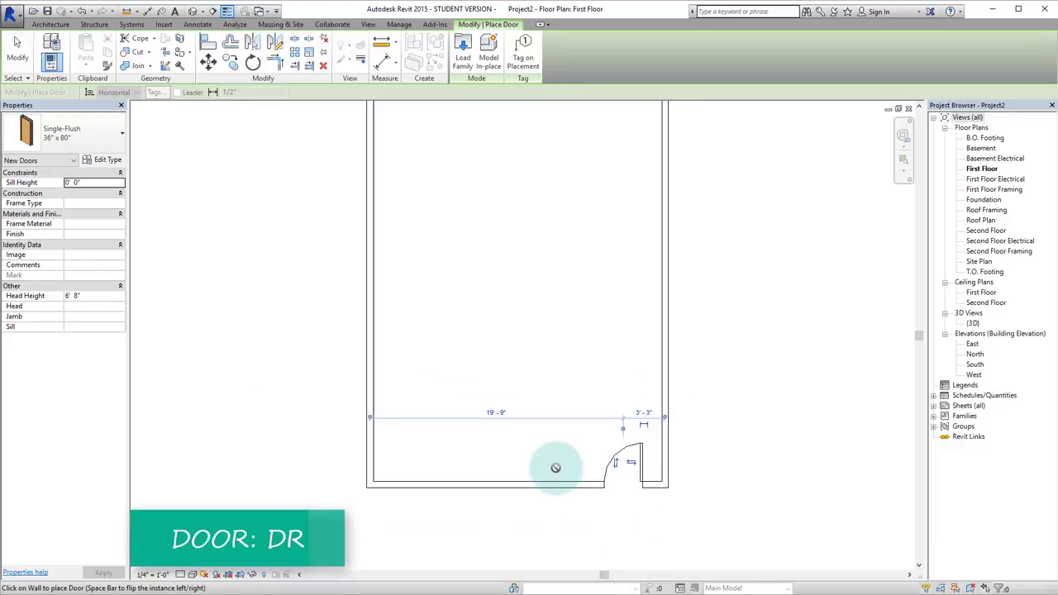
{"action": "key", "text": "Escape"}
{"action": "key", "text": "Escape"}
Step: Place a window in the enclosure's right wall with WN
{"action": "key", "text": "w"}
{"action": "key", "text": "n"}
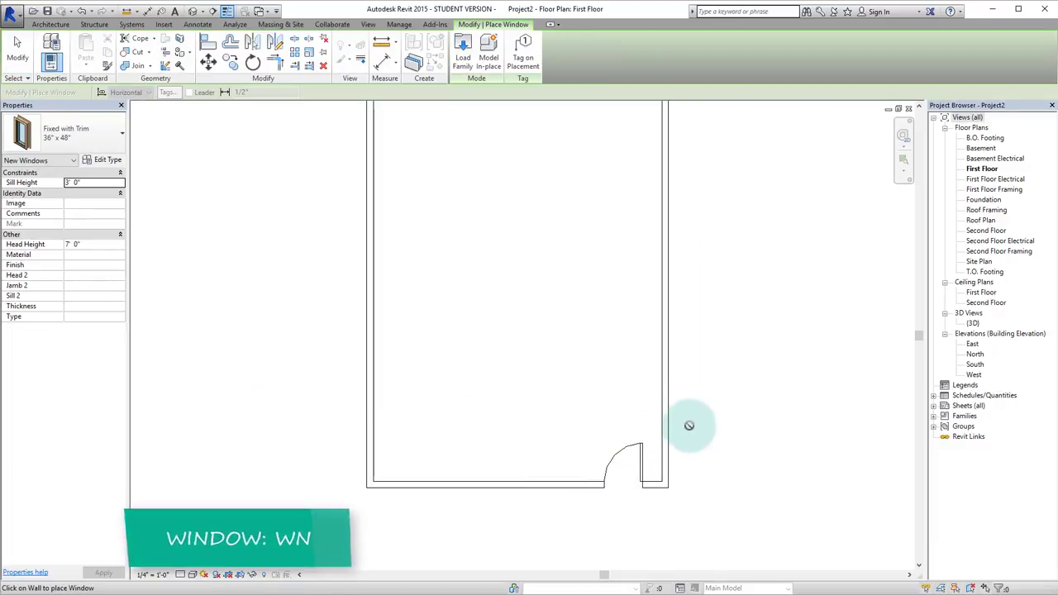
{"action": "left_click", "coordinate": [664, 370]}
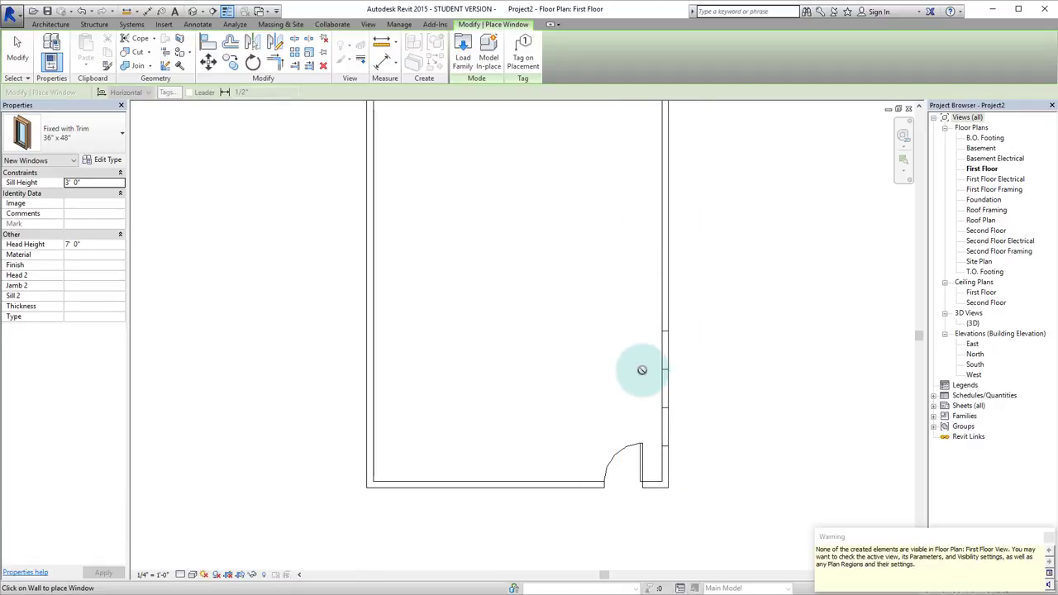
{"action": "key", "text": "Escape"}
{"action": "key", "text": "Escape"}
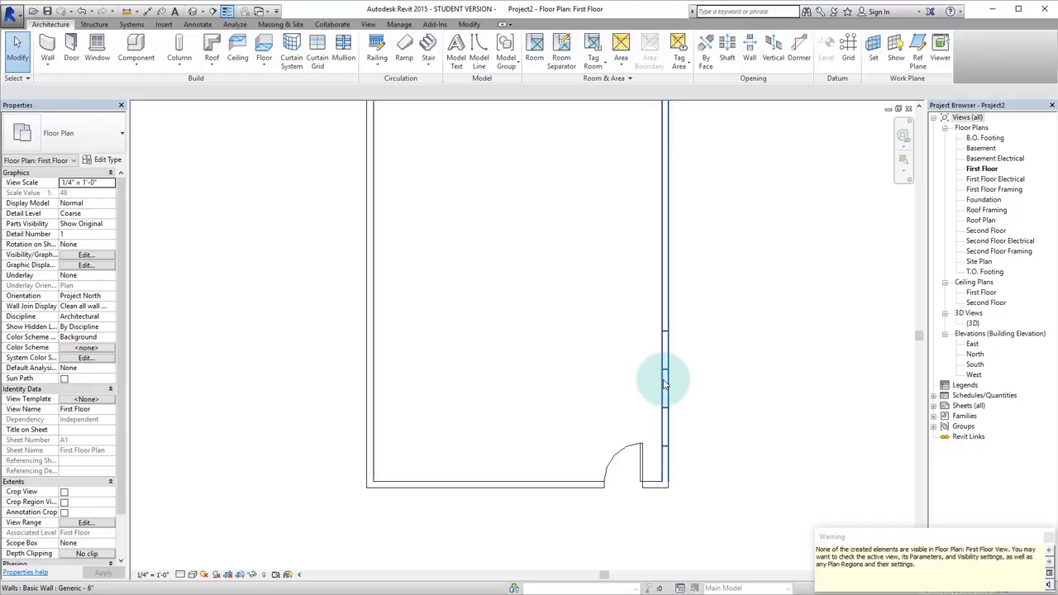
Step: Turn on the Windows model category in the view's Visibility/Graphics settings
{"action": "key", "text": "v"}
{"action": "key", "text": "v"}
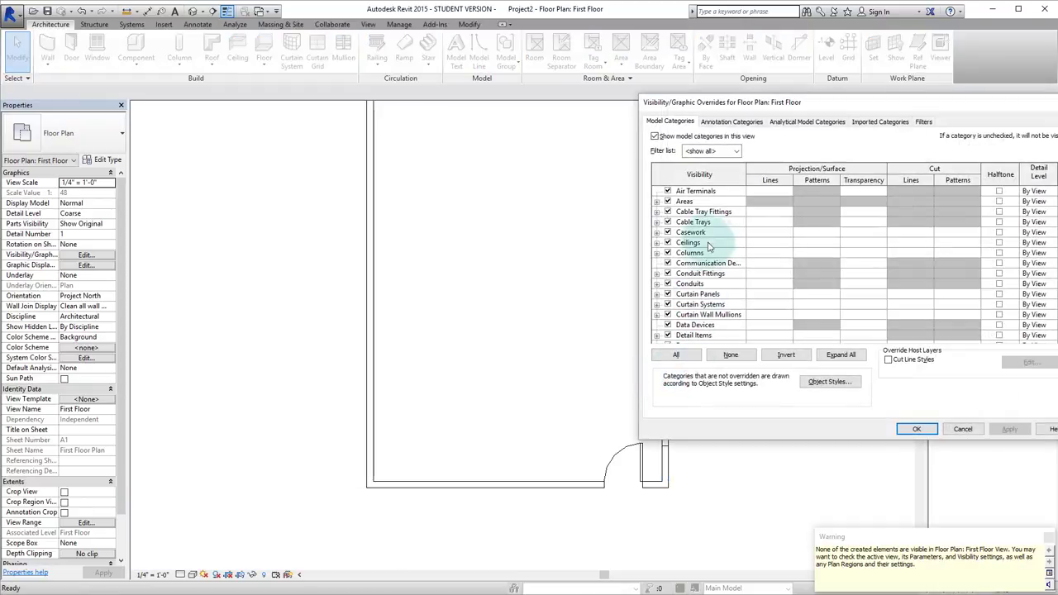
{"action": "scroll", "coordinate": [708, 258], "scroll_direction": "down", "scroll_amount": 1}
{"action": "scroll", "coordinate": [708, 258], "scroll_direction": "down", "scroll_amount": 14}
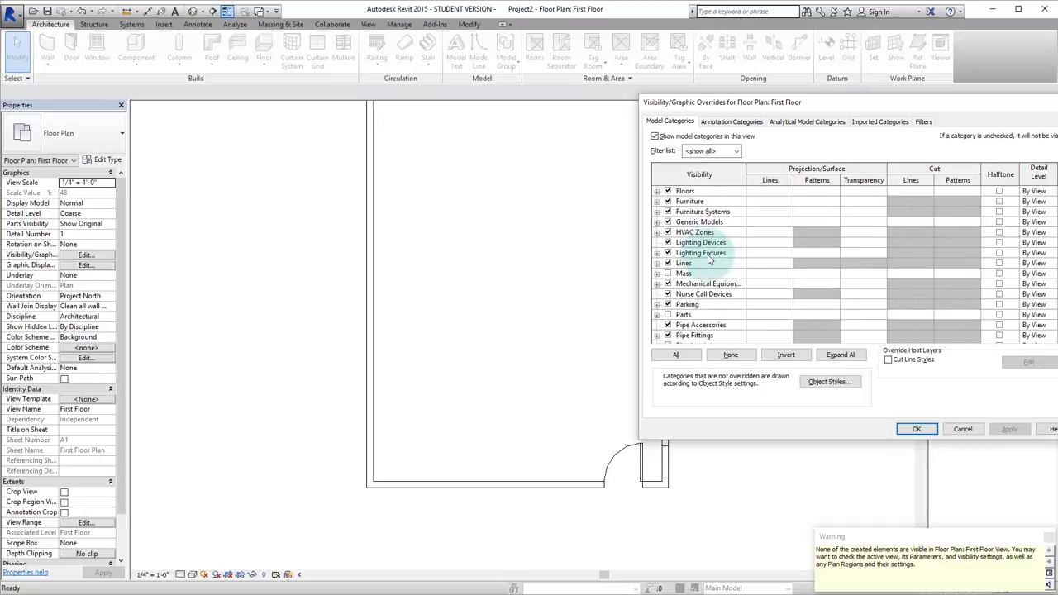
{"action": "scroll", "coordinate": [686, 299], "scroll_direction": "down", "scroll_amount": 7}
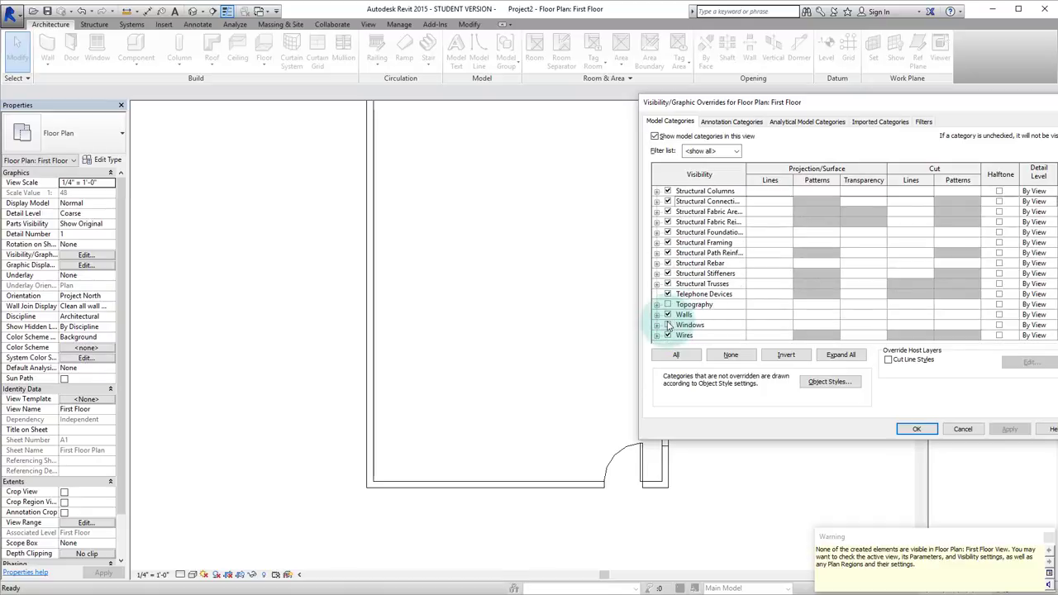
{"action": "left_click", "coordinate": [668, 324]}
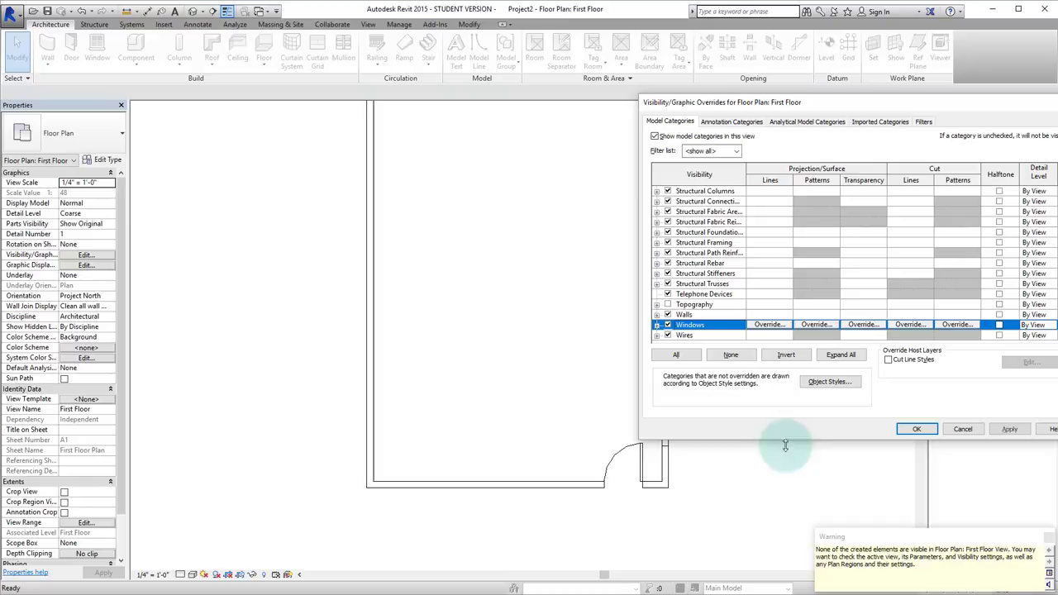
{"action": "left_click", "coordinate": [914, 430]}
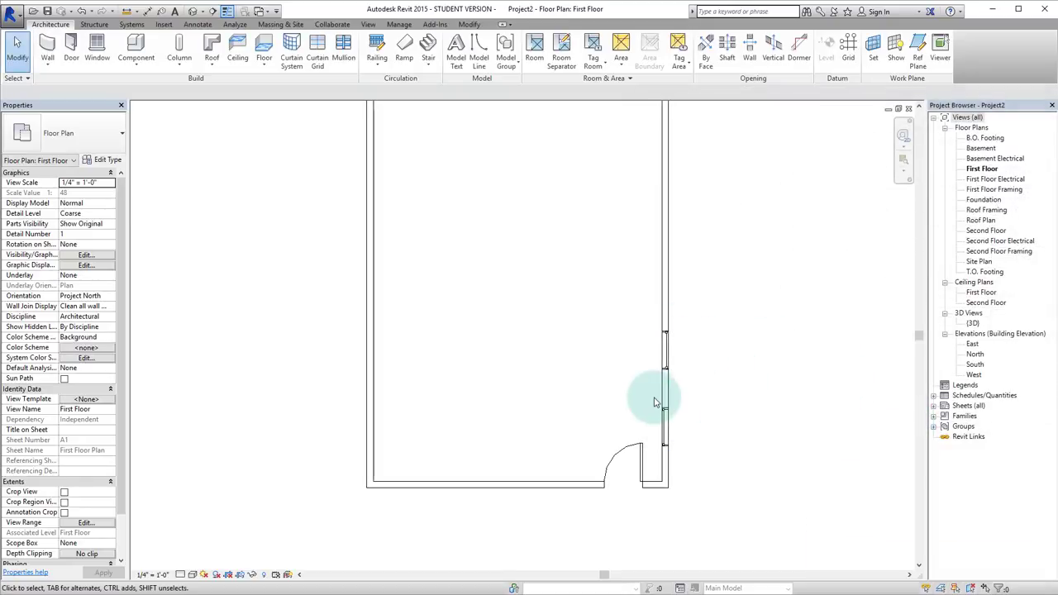
Step: Mirror the two right-wall windows about the wall's midpoint to copy them upward
{"action": "scroll", "coordinate": [794, 446], "scroll_direction": "down", "scroll_amount": 3}
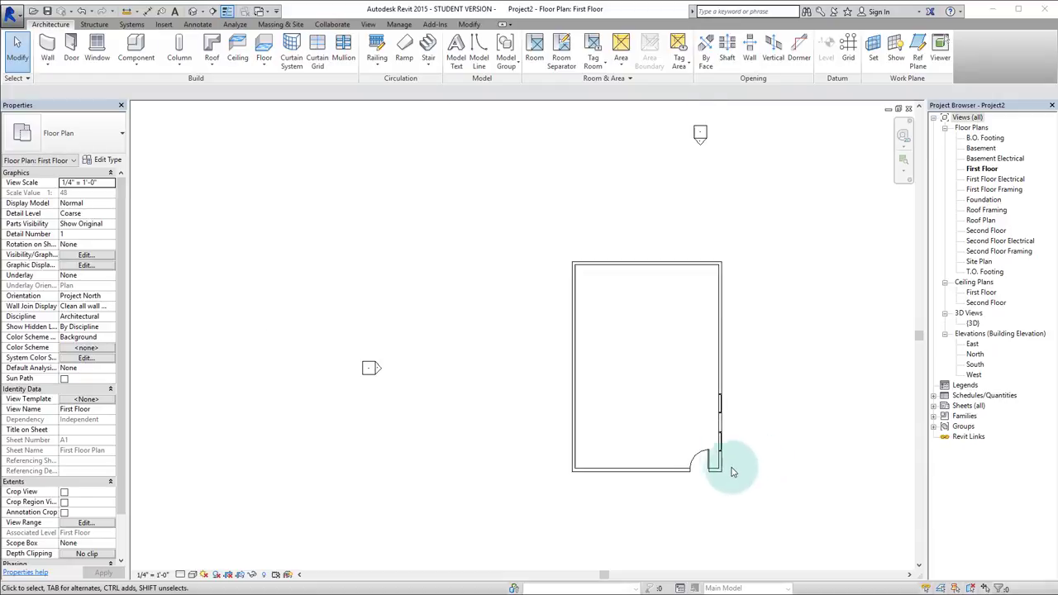
{"action": "scroll", "coordinate": [732, 472], "scroll_direction": "up", "scroll_amount": 3}
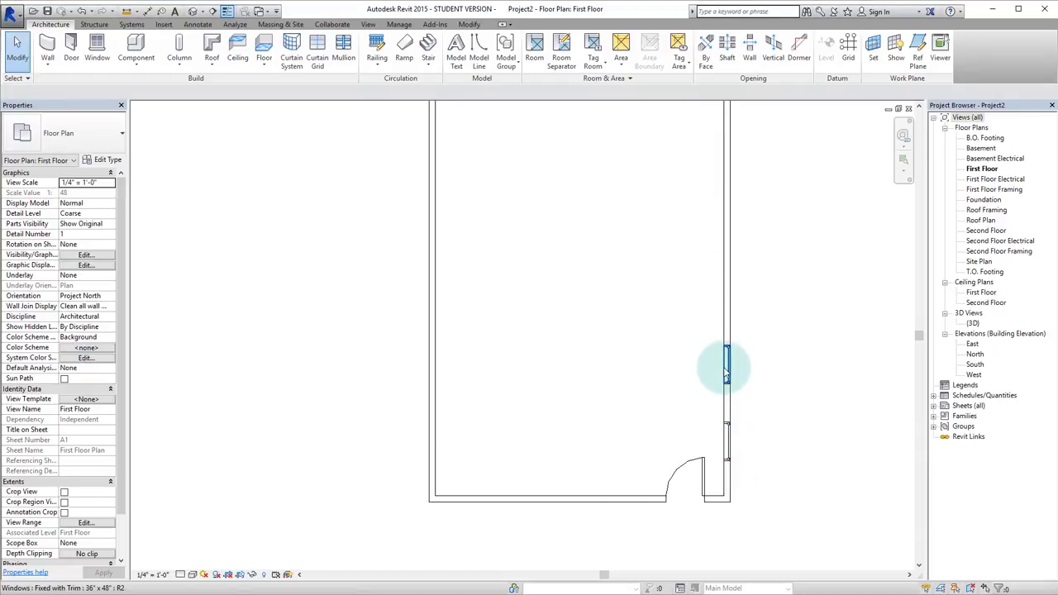
{"action": "left_click", "coordinate": [726, 368]}
{"action": "left_click", "coordinate": [726, 450], "text": "ctrl"}
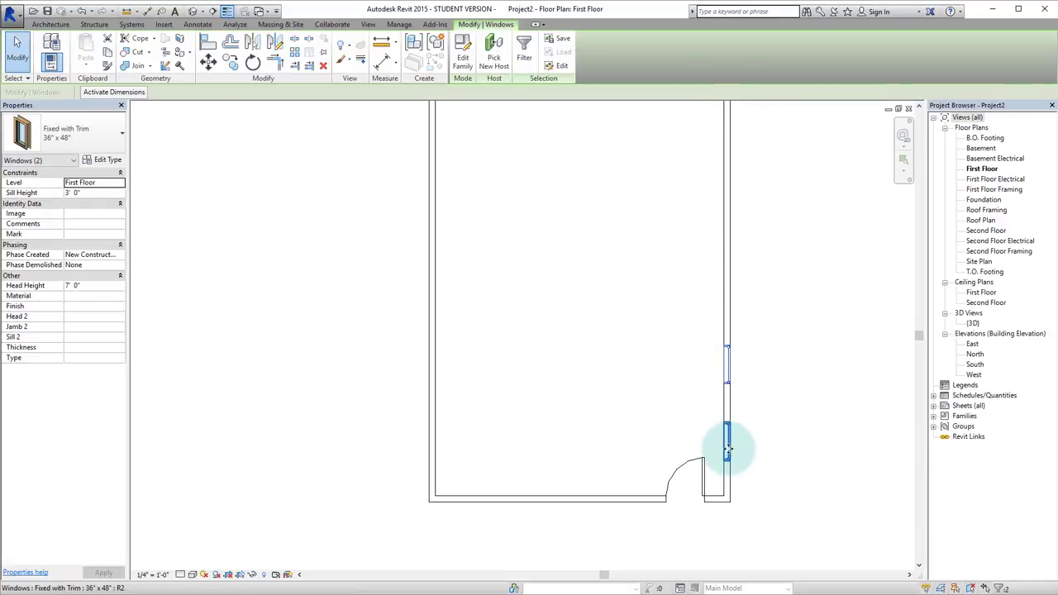
{"action": "scroll", "coordinate": [738, 460], "scroll_direction": "down", "scroll_amount": 2}
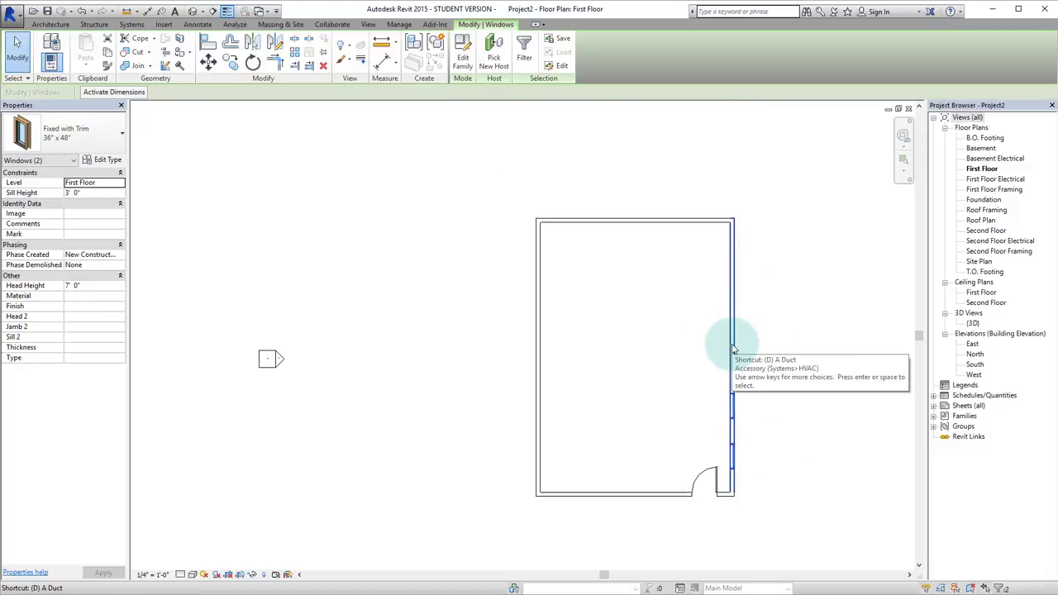
{"action": "key", "text": "m"}
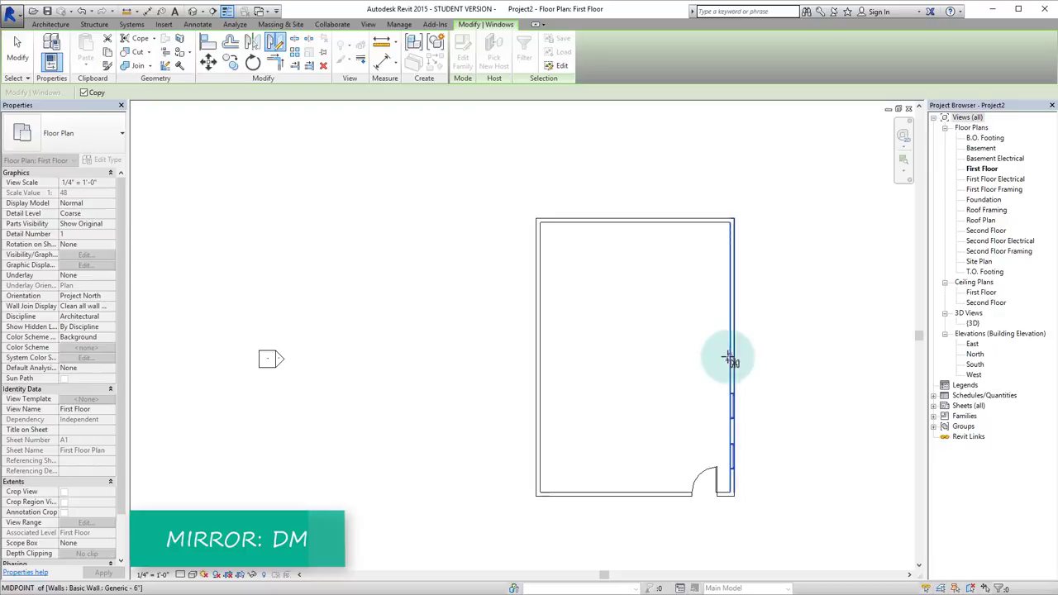
{"action": "left_click", "coordinate": [730, 357]}
{"action": "left_click", "coordinate": [660, 358]}
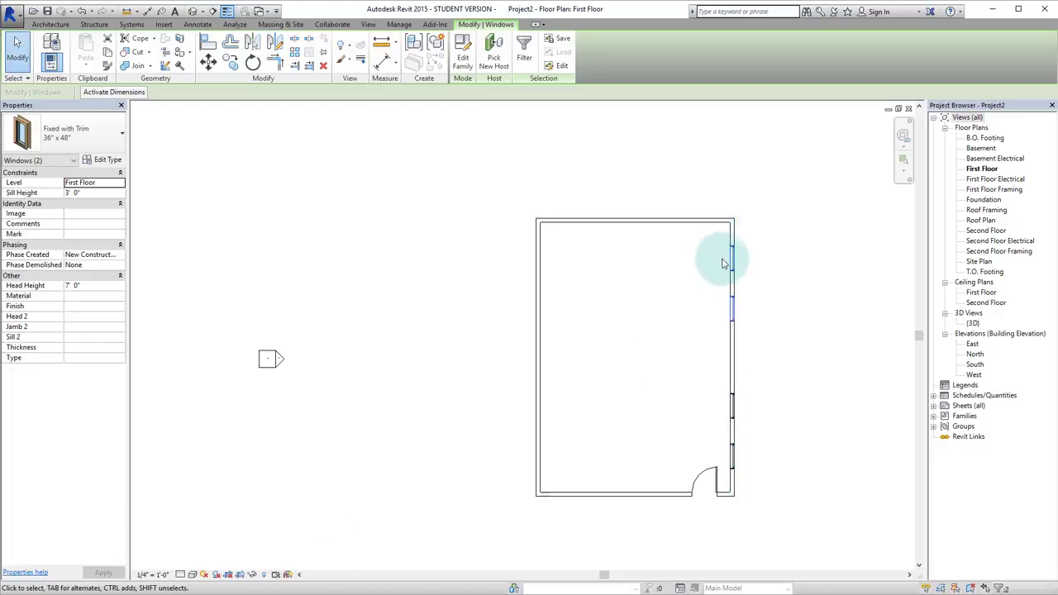
Step: Move the mirrored windows lower along the right wall so they're evenly spaced
{"action": "scroll", "coordinate": [727, 260], "scroll_direction": "up", "scroll_amount": 3}
{"action": "scroll", "coordinate": [744, 389], "scroll_direction": "down", "scroll_amount": 2}
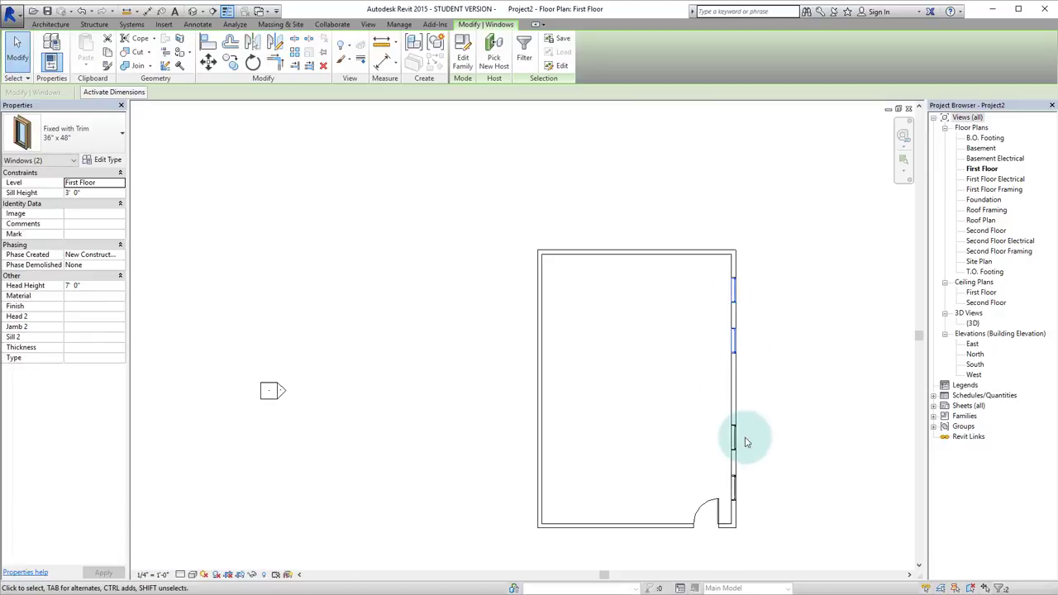
{"action": "scroll", "coordinate": [668, 396], "scroll_direction": "up", "scroll_amount": 1}
{"action": "scroll", "coordinate": [694, 389], "scroll_direction": "down", "scroll_amount": 2}
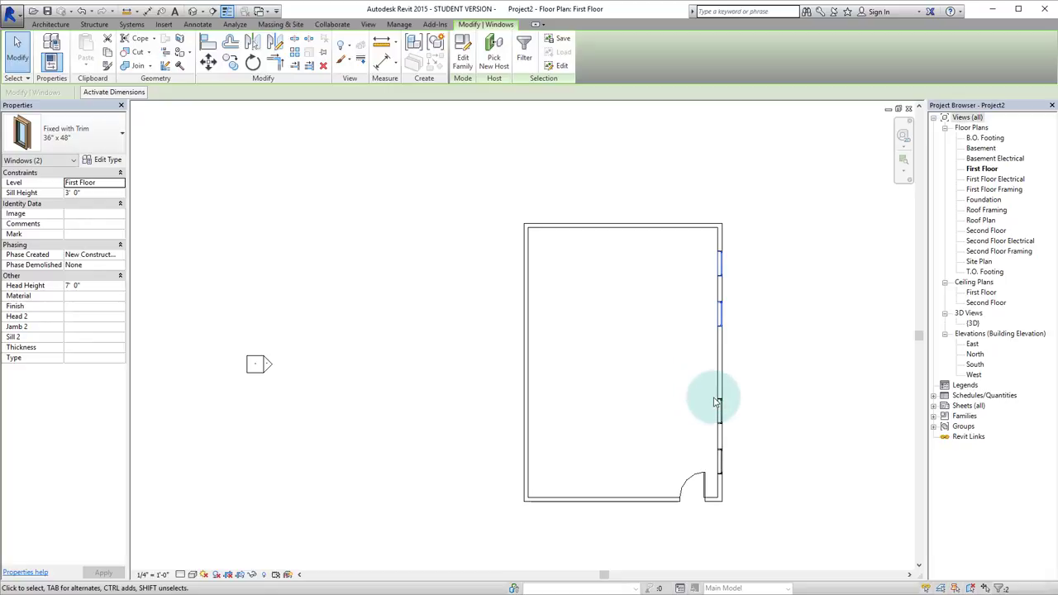
{"action": "scroll", "coordinate": [621, 401], "scroll_direction": "up", "scroll_amount": 1}
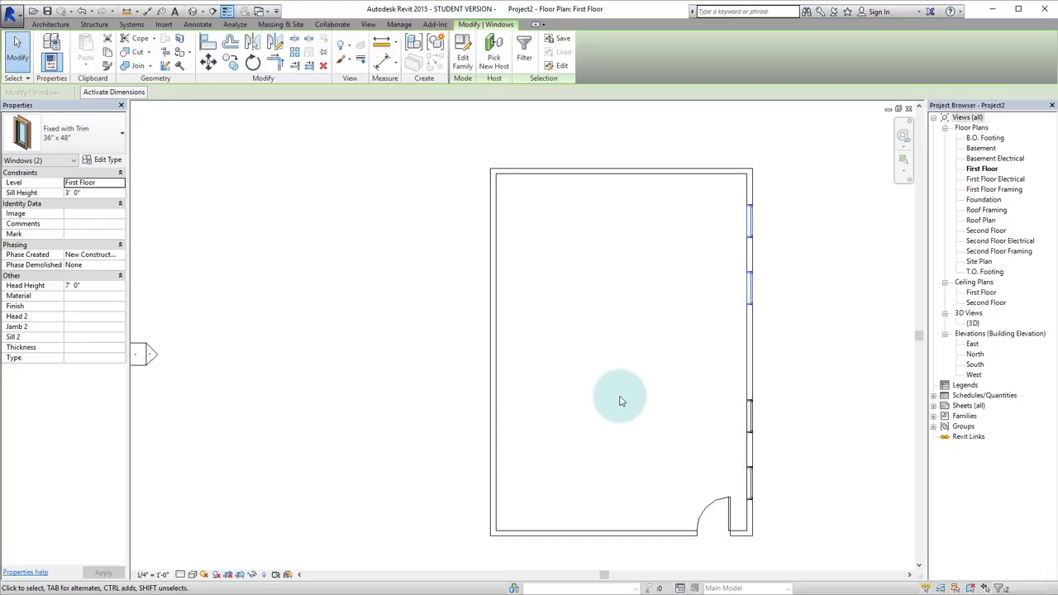
{"action": "scroll", "coordinate": [621, 400], "scroll_direction": "up", "scroll_amount": 2}
{"action": "scroll", "coordinate": [768, 275], "scroll_direction": "up", "scroll_amount": 1}
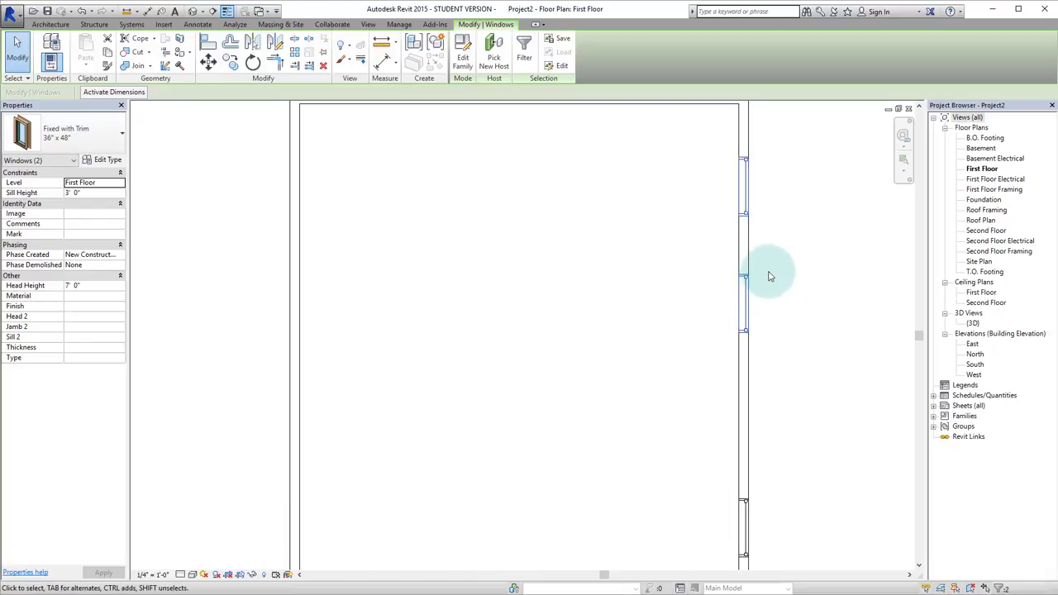
{"action": "scroll", "coordinate": [767, 275], "scroll_direction": "down", "scroll_amount": 2}
{"action": "scroll", "coordinate": [731, 316], "scroll_direction": "up", "scroll_amount": 1}
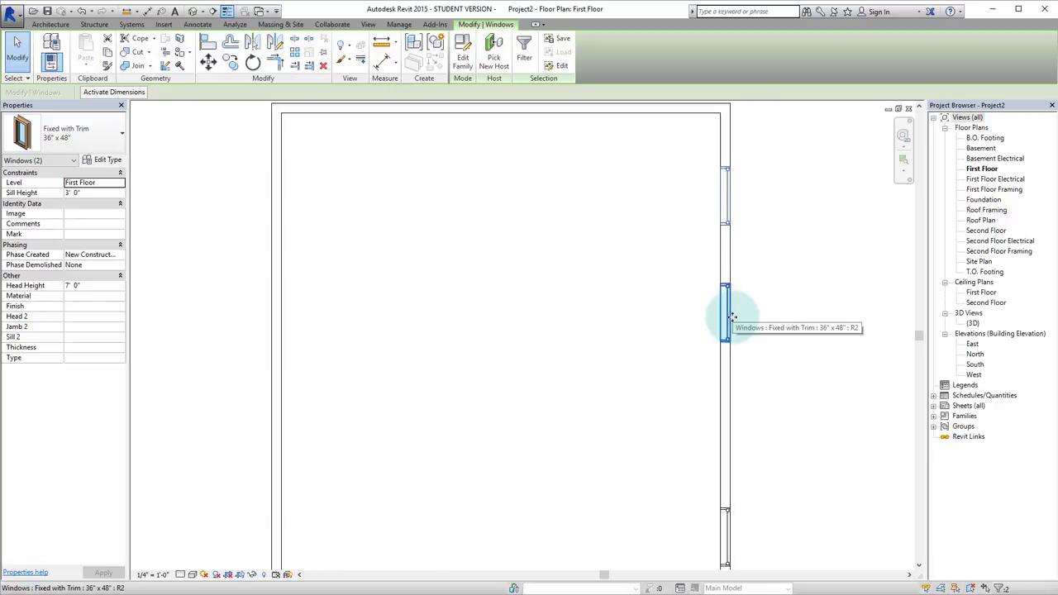
{"action": "key", "text": "m"}
{"action": "key", "text": "v"}
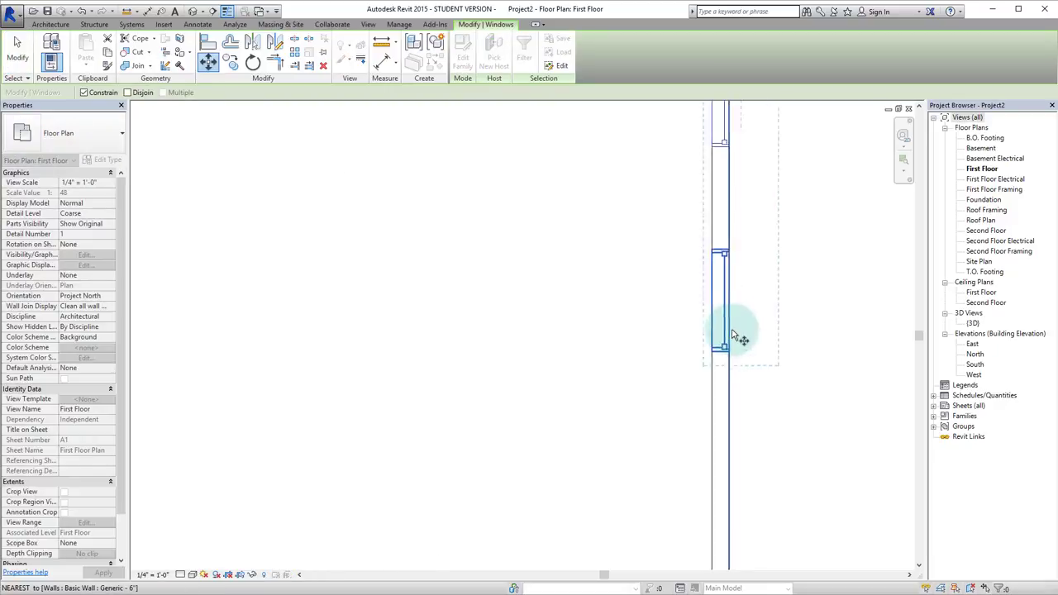
{"action": "left_click", "coordinate": [727, 340]}
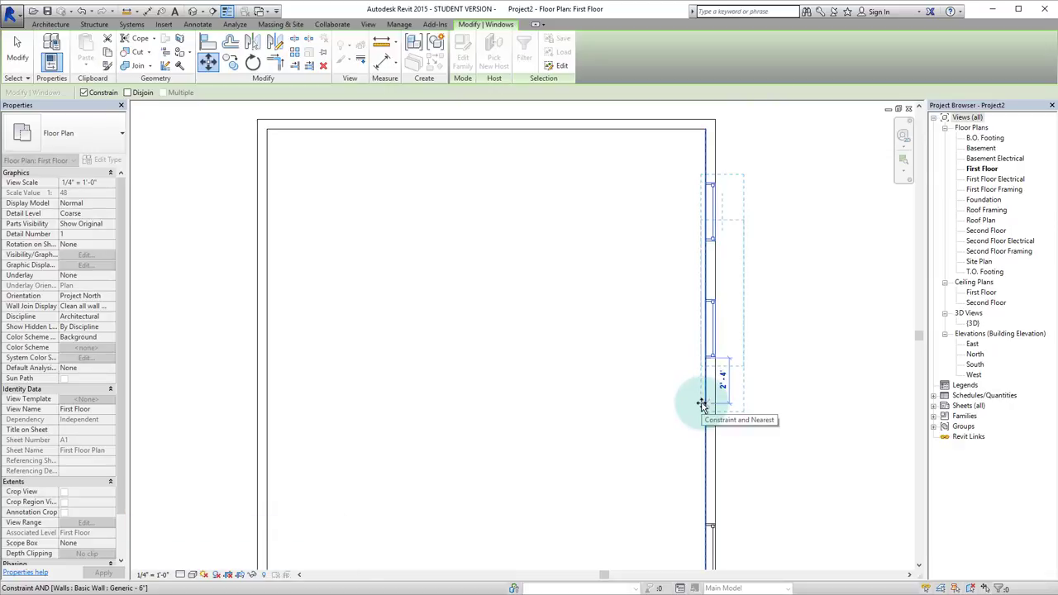
{"action": "left_click", "coordinate": [700, 404]}
{"action": "left_click", "coordinate": [554, 385]}
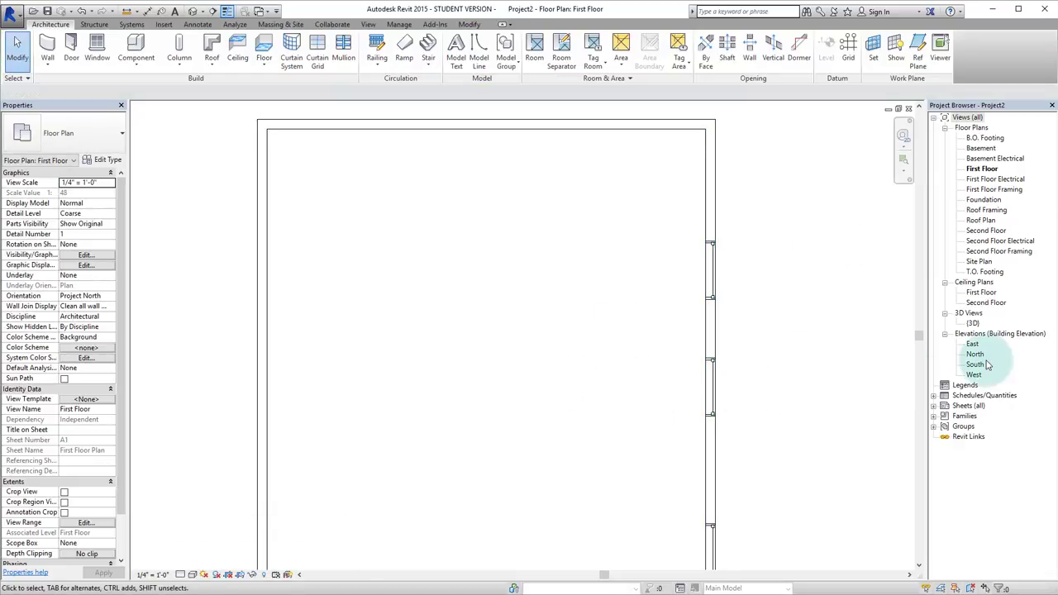
{"action": "scroll", "coordinate": [889, 307], "scroll_direction": "down", "scroll_amount": 3}
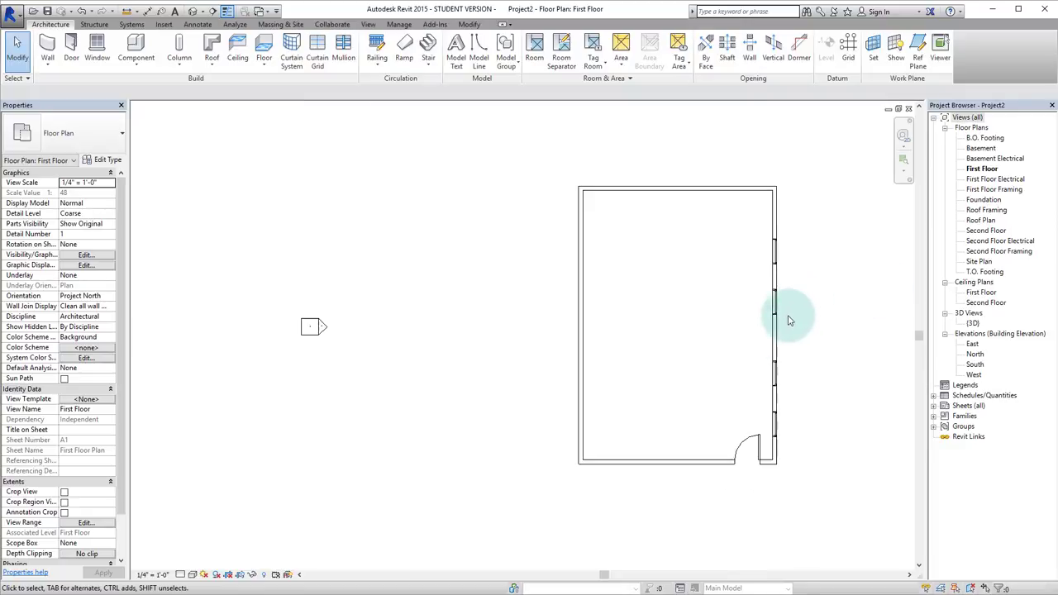
{"action": "scroll", "coordinate": [576, 449], "scroll_direction": "down", "scroll_amount": 3}
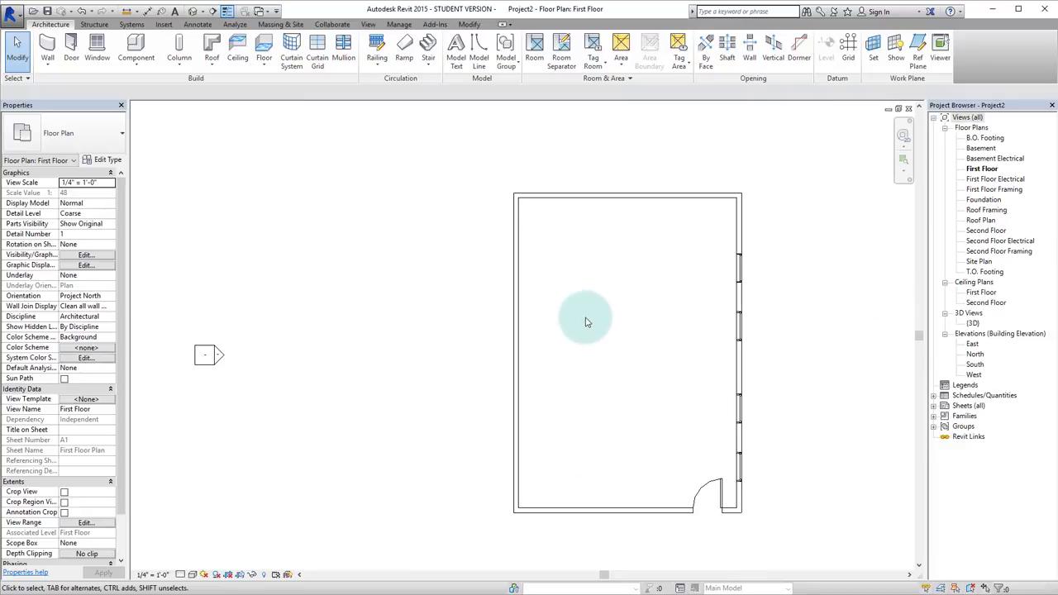
Step: Draw an interior wall 13' from the left wall, turning down to the bottom wall
{"action": "key", "text": "w"}
{"action": "key", "text": "a"}
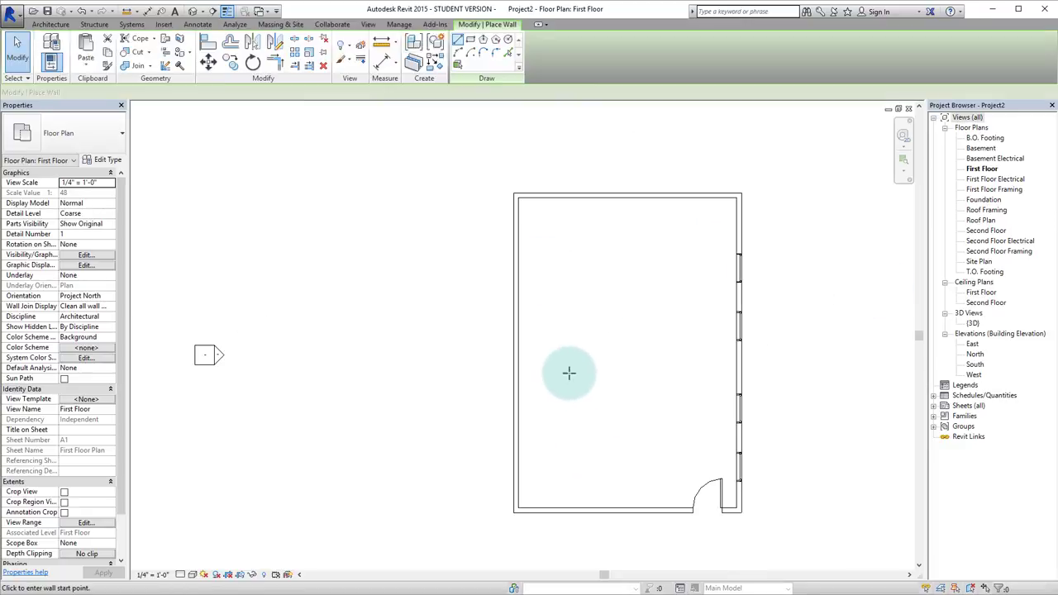
{"action": "left_click", "coordinate": [515, 353]}
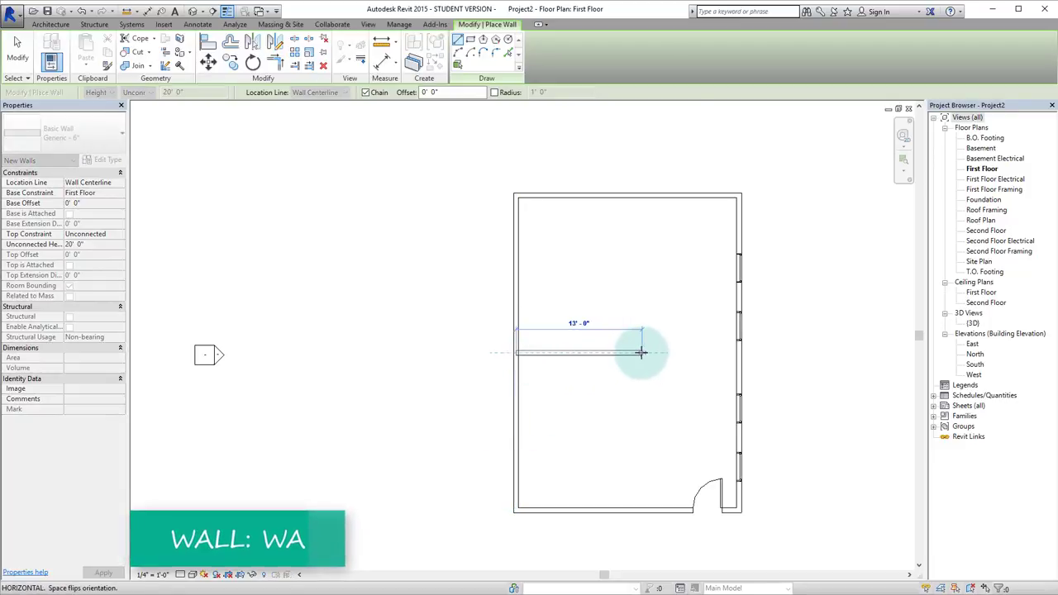
{"action": "left_click", "coordinate": [640, 353]}
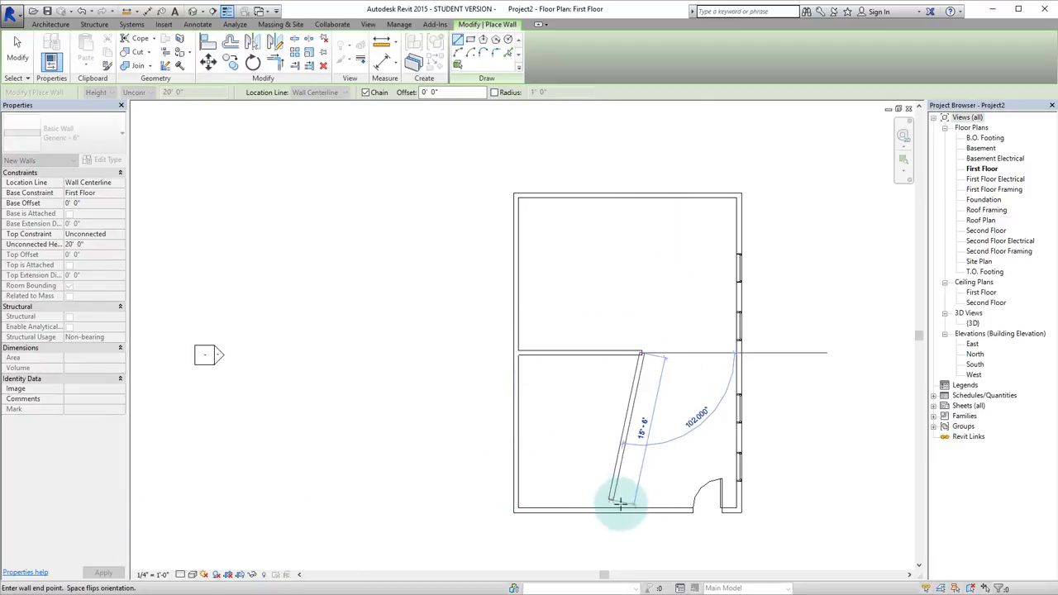
{"action": "left_click", "coordinate": [641, 508]}
{"action": "key", "text": "Escape"}
{"action": "key", "text": "Escape"}
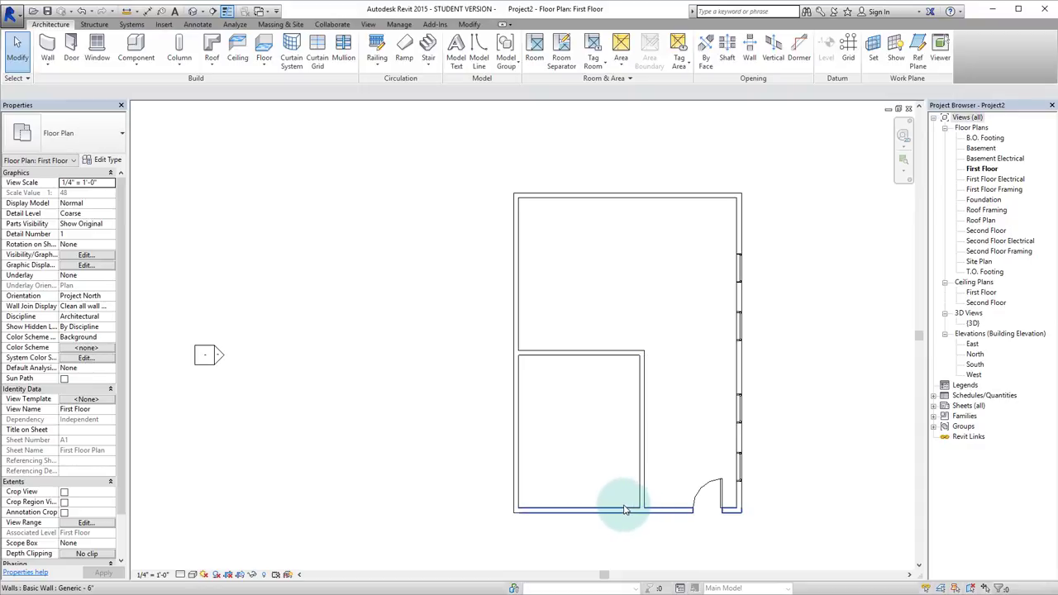
{"action": "scroll", "coordinate": [595, 492], "scroll_direction": "up", "scroll_amount": 2}
Step: Place three Base Cabinet-Double Door & 2 Drawer 36" units along the new wall
{"action": "key", "text": "c"}
{"action": "key", "text": "m"}
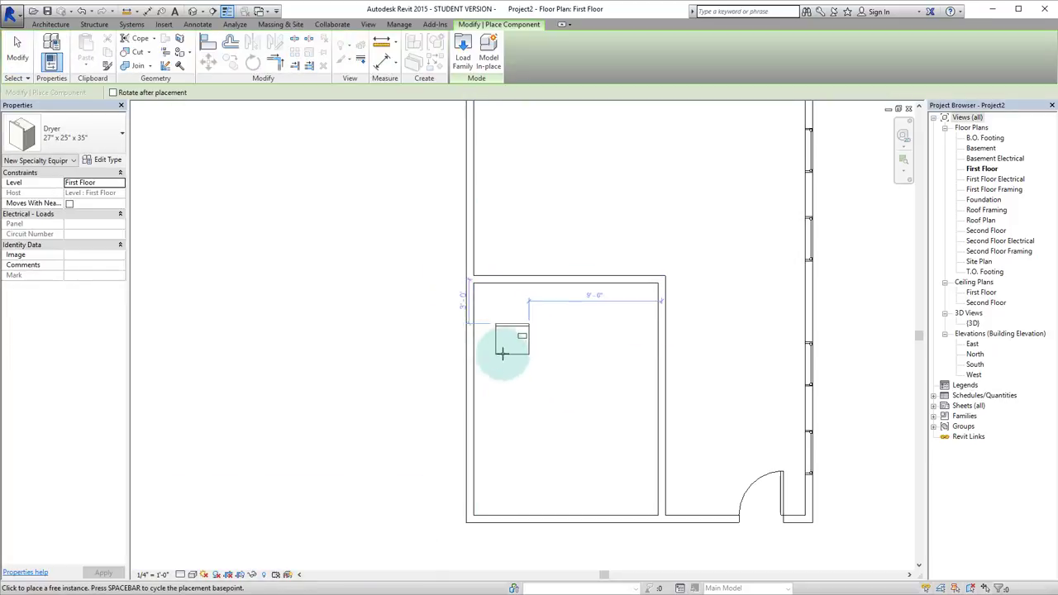
{"action": "scroll", "coordinate": [472, 288], "scroll_direction": "up", "scroll_amount": 2}
{"action": "left_click", "coordinate": [83, 152]}
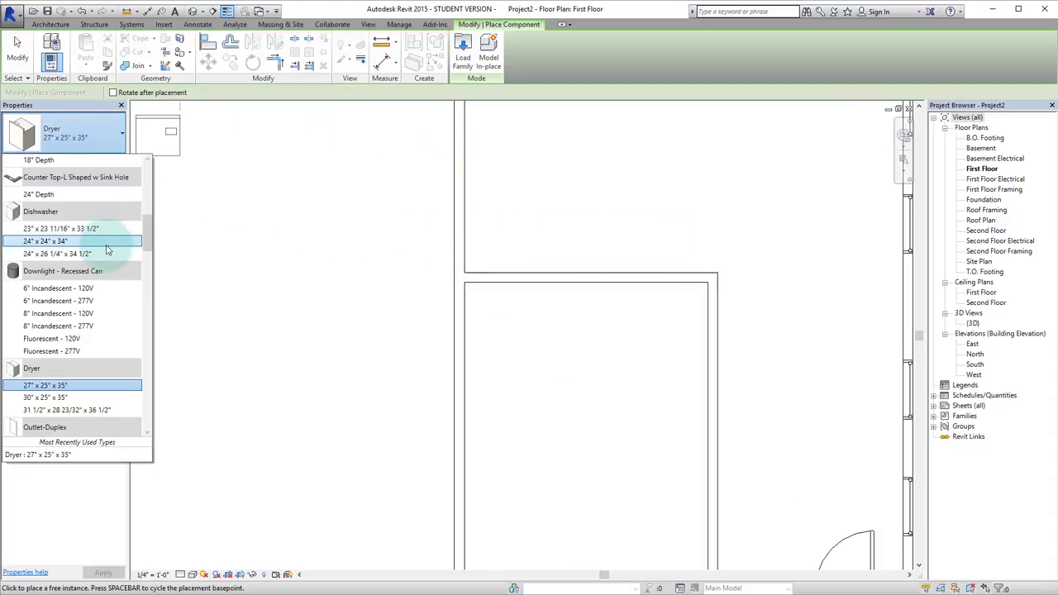
{"action": "scroll", "coordinate": [91, 244], "scroll_direction": "up", "scroll_amount": 8}
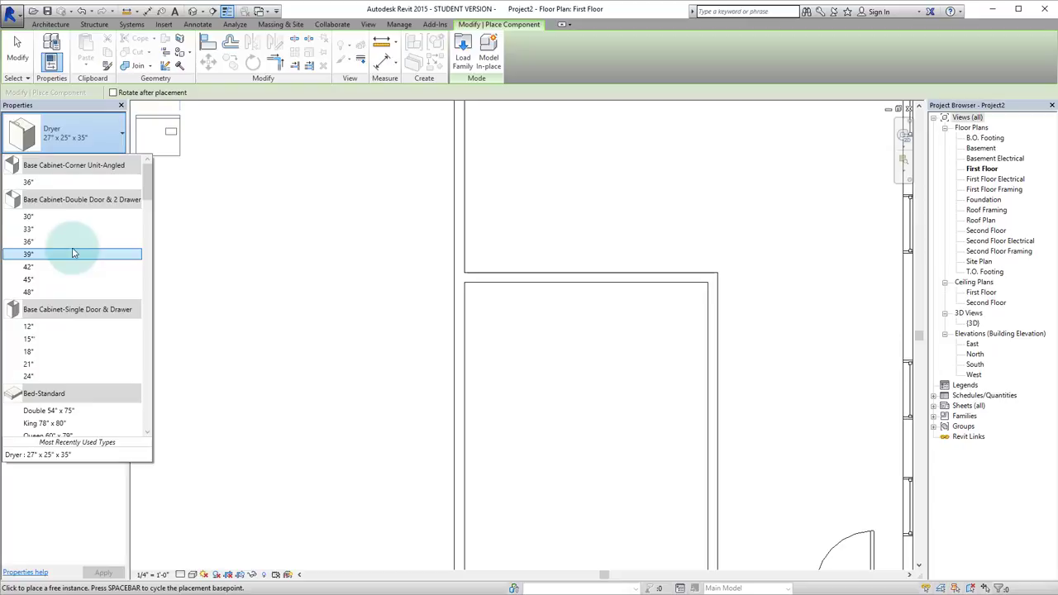
{"action": "left_click", "coordinate": [72, 241]}
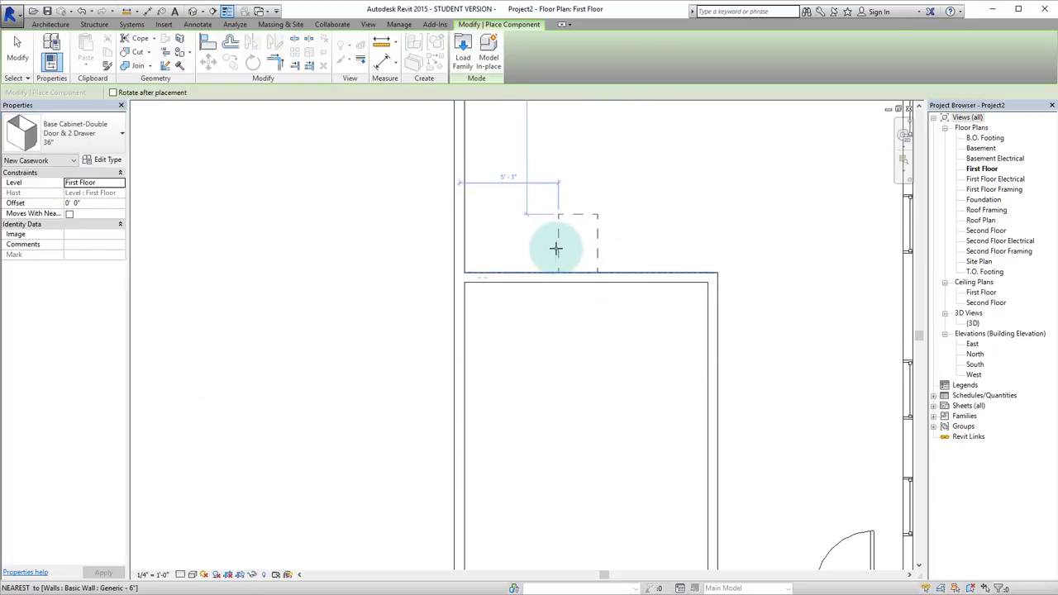
{"action": "key", "text": "space"}
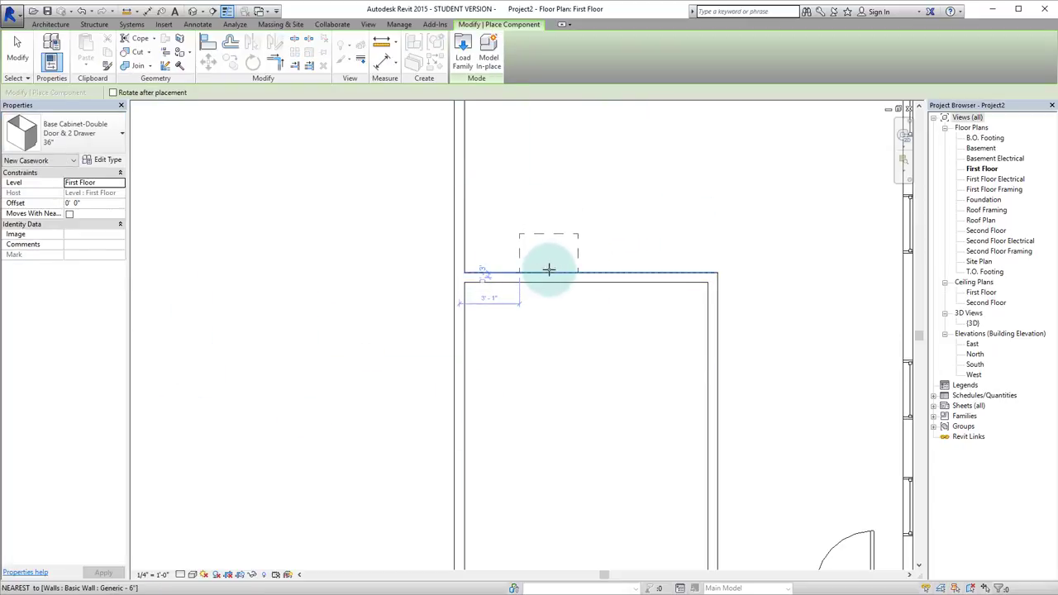
{"action": "left_click", "coordinate": [547, 271]}
{"action": "left_click", "coordinate": [602, 271]}
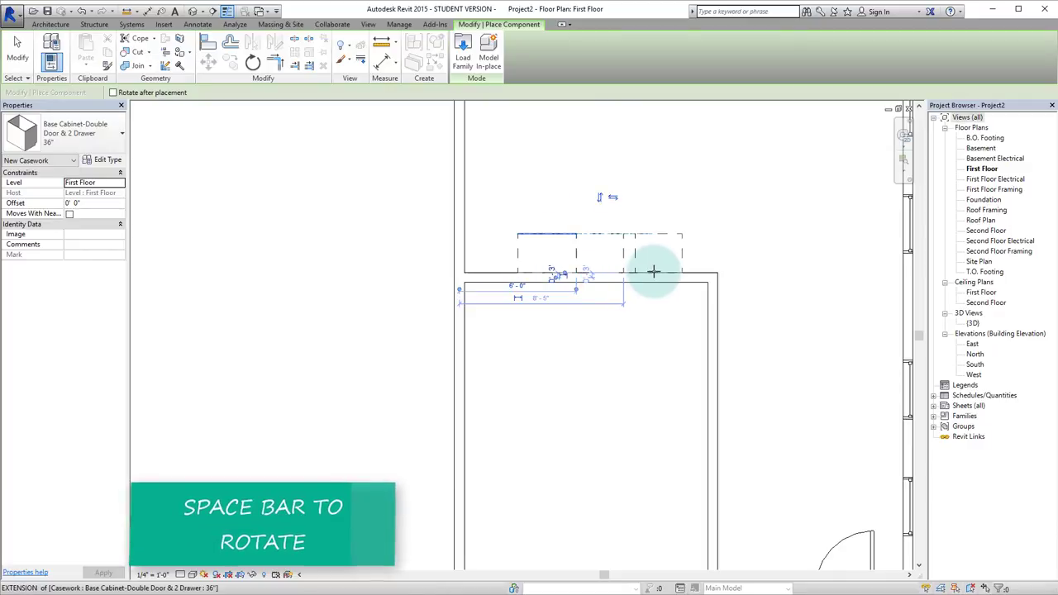
{"action": "left_click", "coordinate": [668, 271]}
Step: Rotate the cabinet and place two more against the left wall
{"action": "key", "text": "space"}
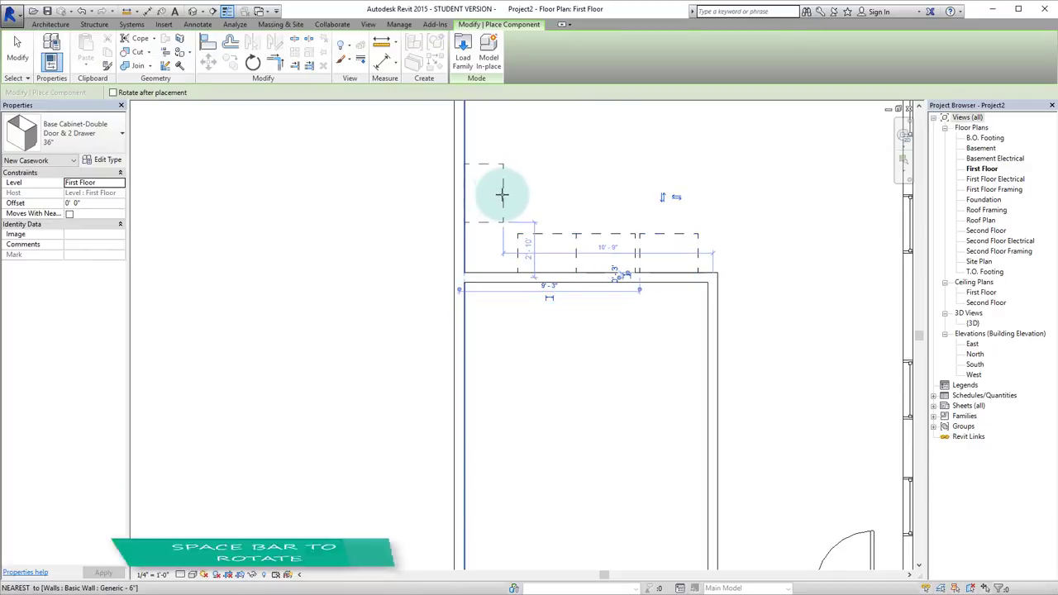
{"action": "left_click", "coordinate": [502, 195]}
{"action": "left_click", "coordinate": [502, 135]}
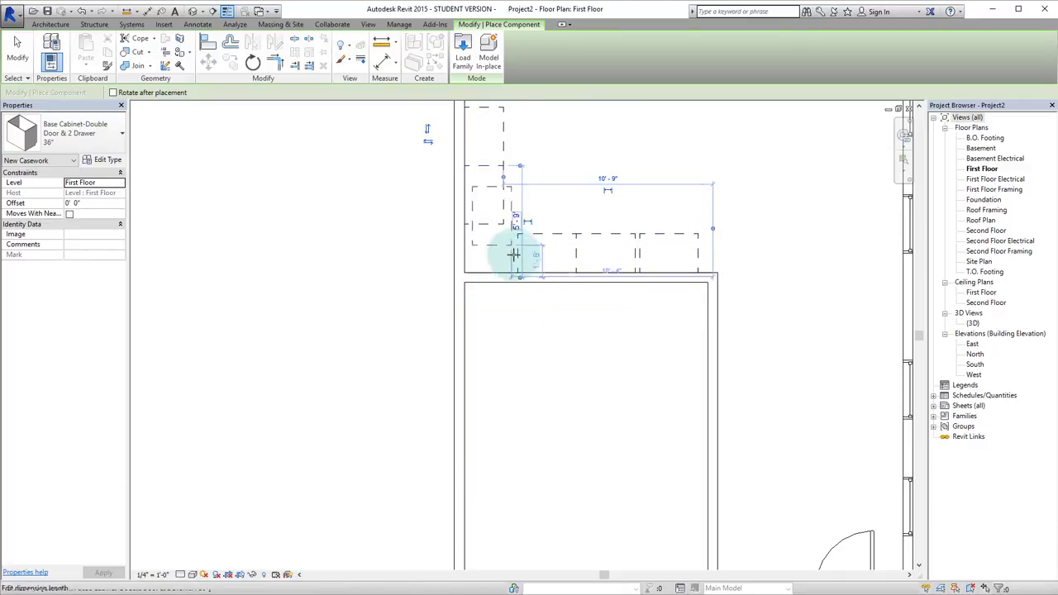
{"action": "key", "text": "Escape"}
Step: Place a Corner Unit-Angled 36" base cabinet at the wall corner
{"action": "key", "text": "c"}
{"action": "key", "text": "m"}
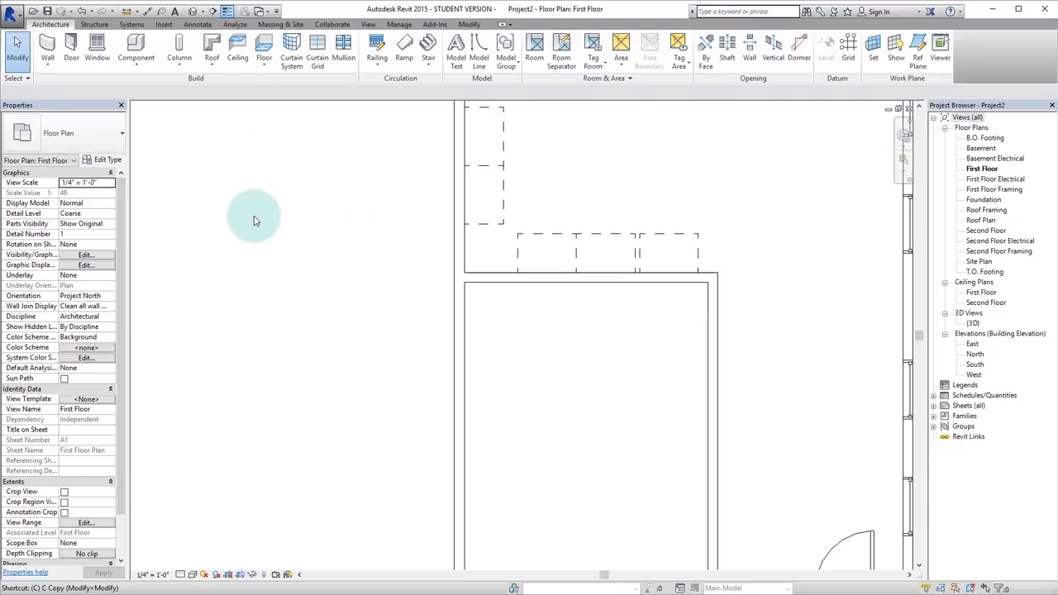
{"action": "left_click", "coordinate": [75, 132]}
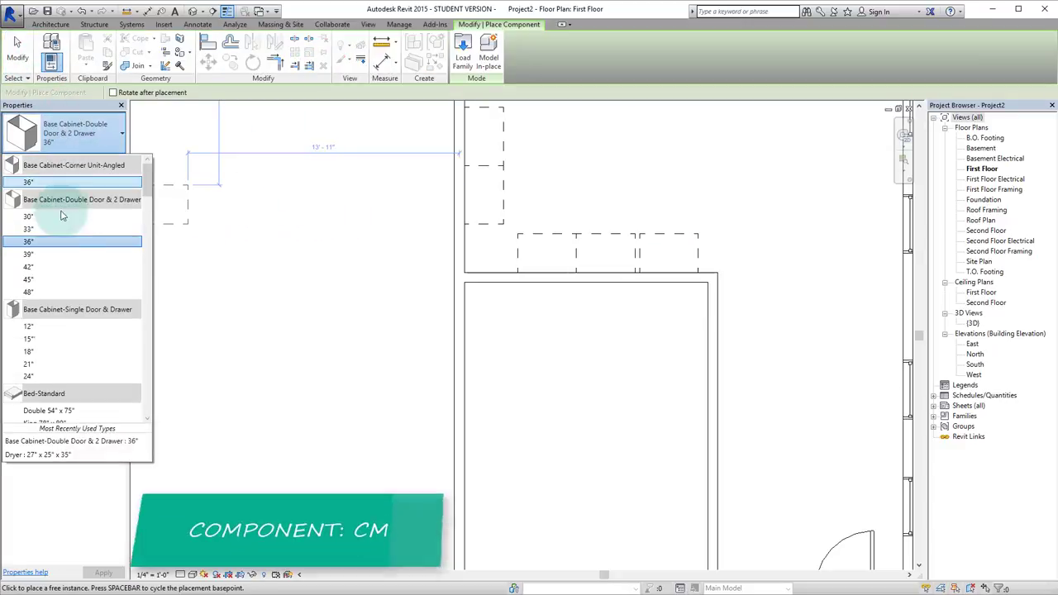
{"action": "left_click", "coordinate": [28, 181]}
{"action": "scroll", "coordinate": [479, 220], "scroll_direction": "up", "scroll_amount": 2}
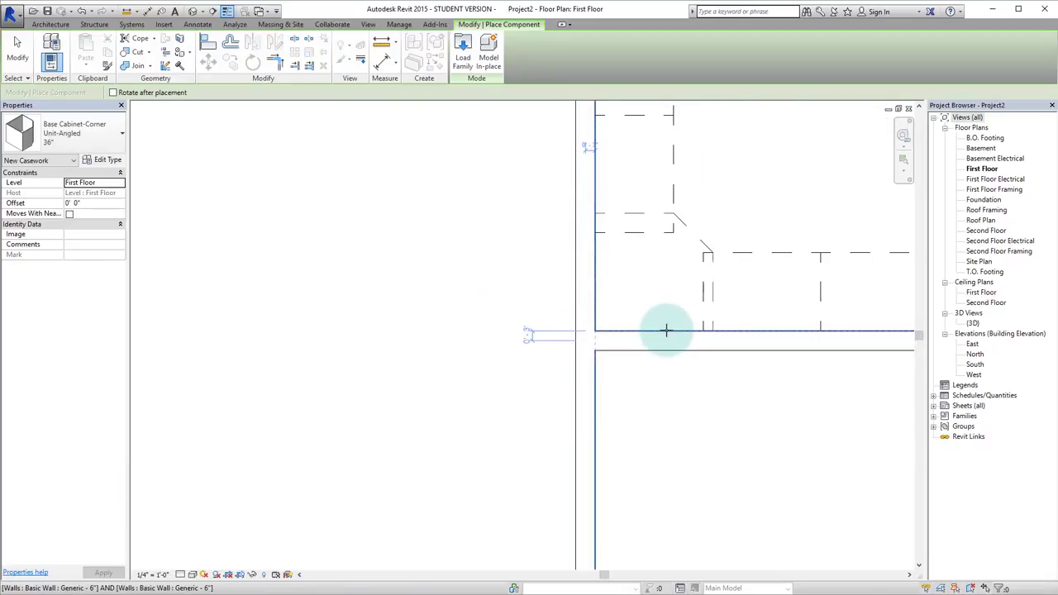
{"action": "left_click", "coordinate": [605, 331]}
{"action": "key", "text": "Escape"}
{"action": "key", "text": "Escape"}
Step: Move the three wall-row cabinets toward the angled corner cabinet
{"action": "scroll", "coordinate": [661, 351], "scroll_direction": "up", "scroll_amount": 3}
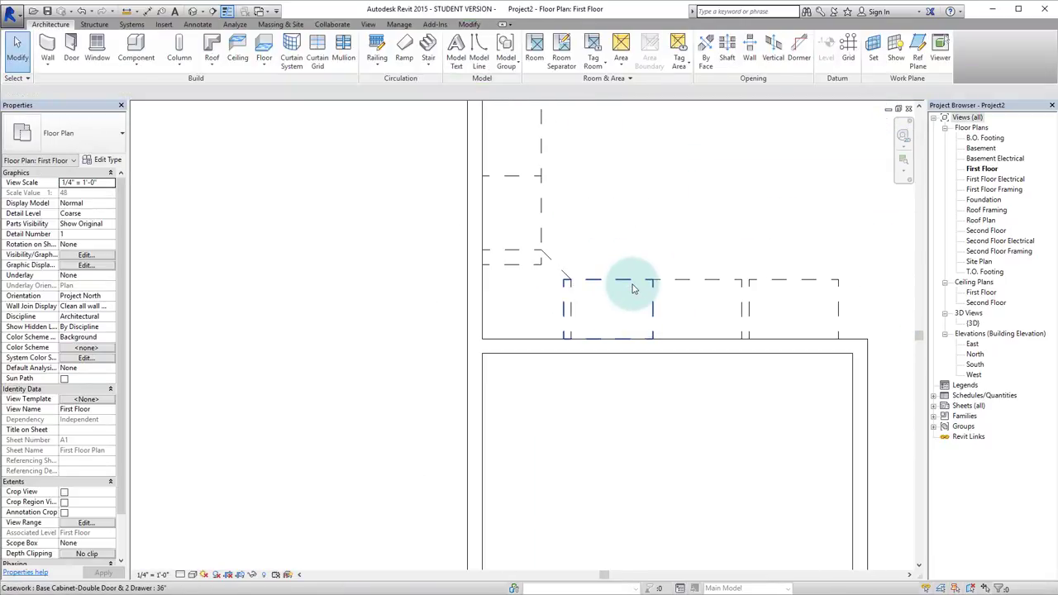
{"action": "left_click", "coordinate": [684, 285]}
{"action": "left_click", "coordinate": [686, 288], "text": "ctrl"}
{"action": "left_click", "coordinate": [777, 288], "text": "ctrl"}
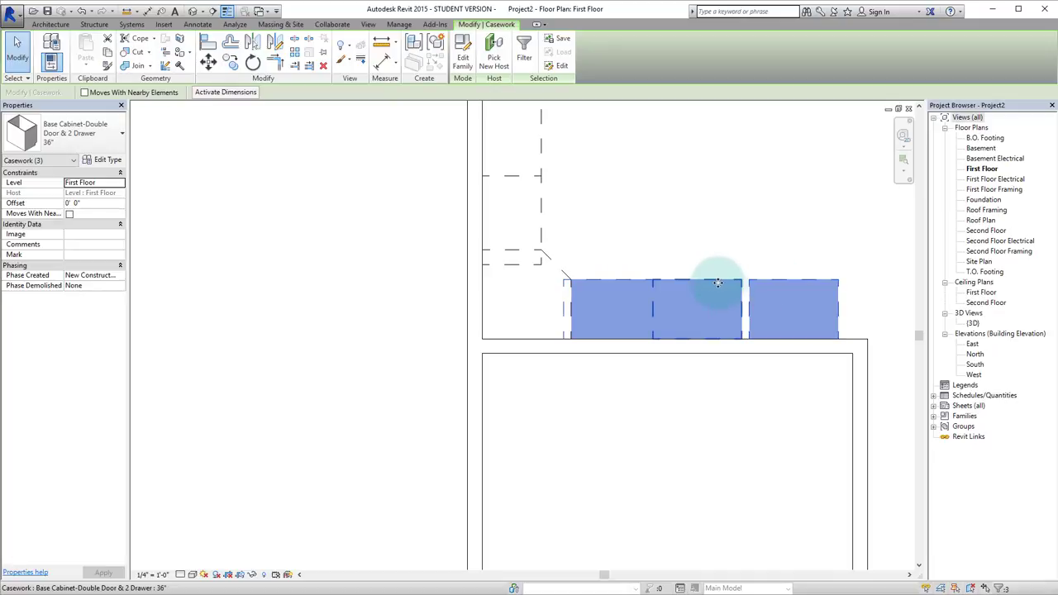
{"action": "key", "text": "m"}
{"action": "key", "text": "v"}
{"action": "scroll", "coordinate": [570, 331], "scroll_direction": "up", "scroll_amount": 3}
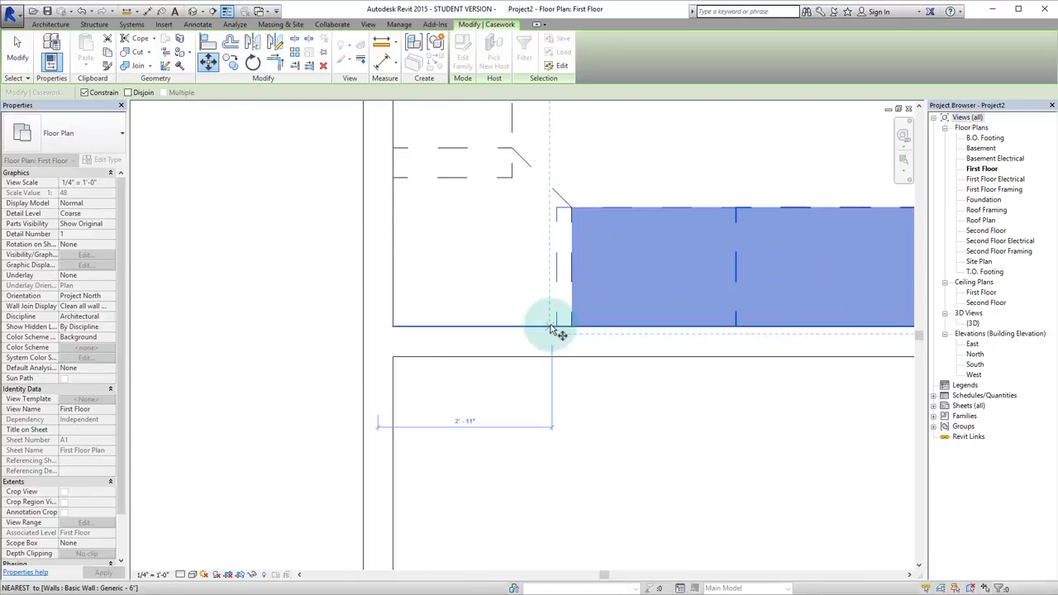
{"action": "left_click", "coordinate": [558, 330]}
{"action": "left_click", "coordinate": [568, 324]}
{"action": "scroll", "coordinate": [570, 322], "scroll_direction": "down", "scroll_amount": 3}
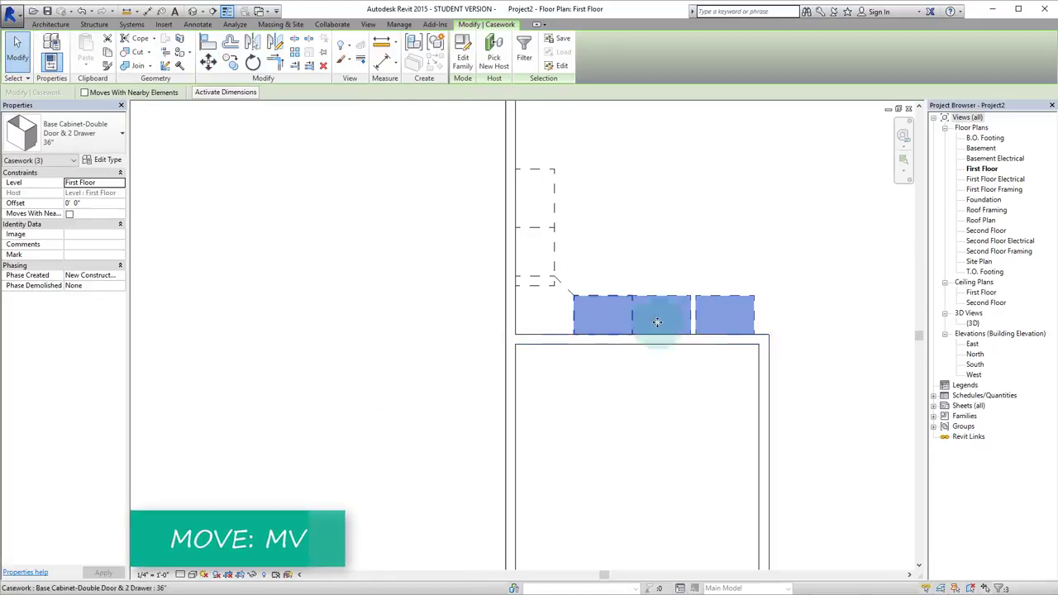
{"action": "left_click", "coordinate": [742, 271]}
{"action": "scroll", "coordinate": [742, 271], "scroll_direction": "up", "scroll_amount": 3}
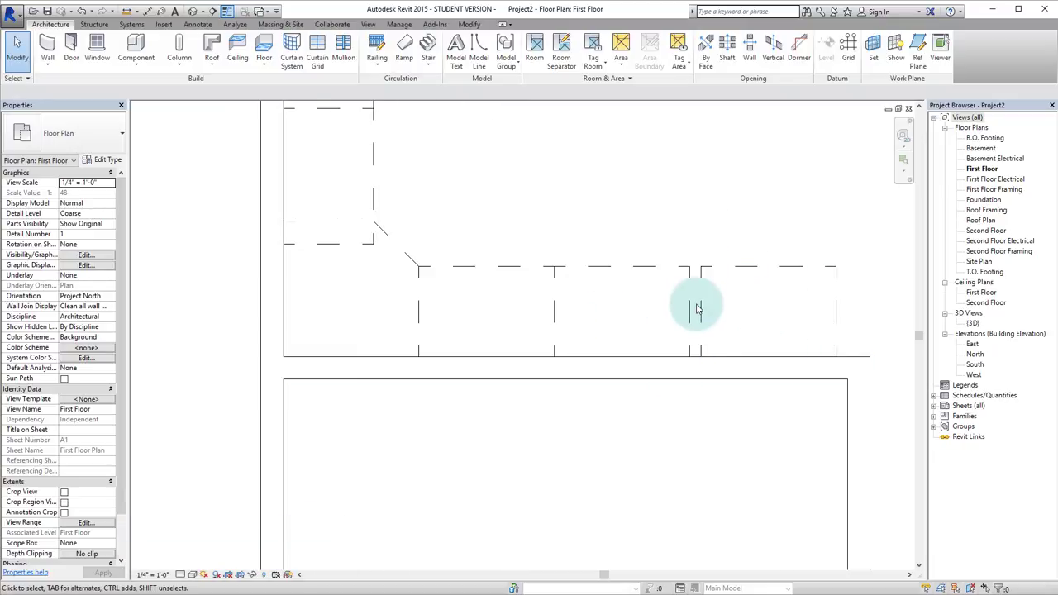
Step: Align the left-wall cabinet run flush with the corner cabinet edge
{"action": "key", "text": "a"}
{"action": "key", "text": "l"}
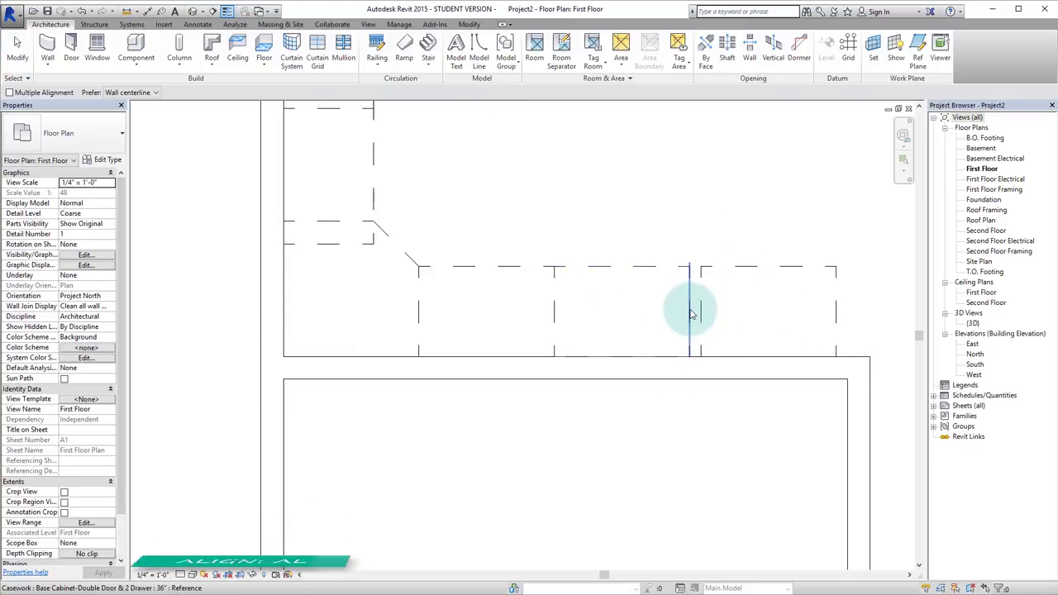
{"action": "left_click", "coordinate": [690, 314]}
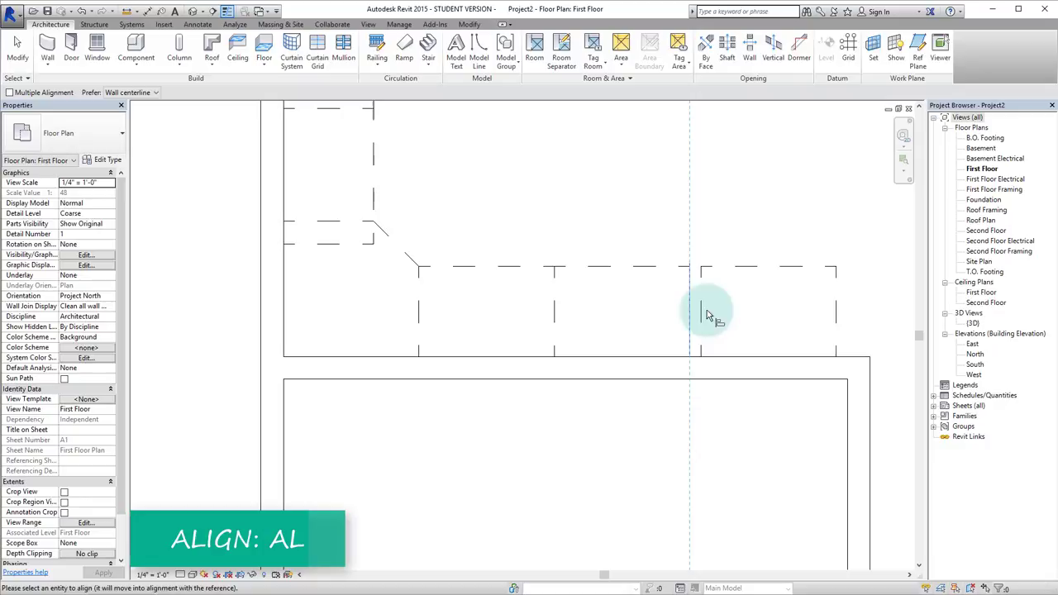
{"action": "scroll", "coordinate": [706, 373], "scroll_direction": "down", "scroll_amount": 4}
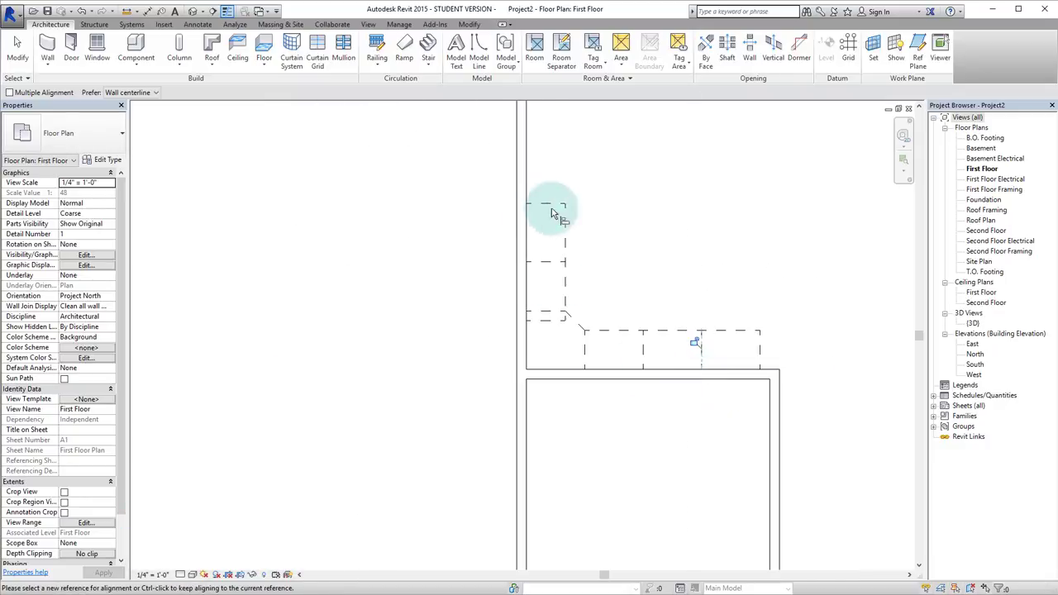
{"action": "scroll", "coordinate": [637, 331], "scroll_direction": "up", "scroll_amount": 4}
{"action": "middle_click_drag", "start_coordinate": [678, 294], "coordinate": [661, 335]}
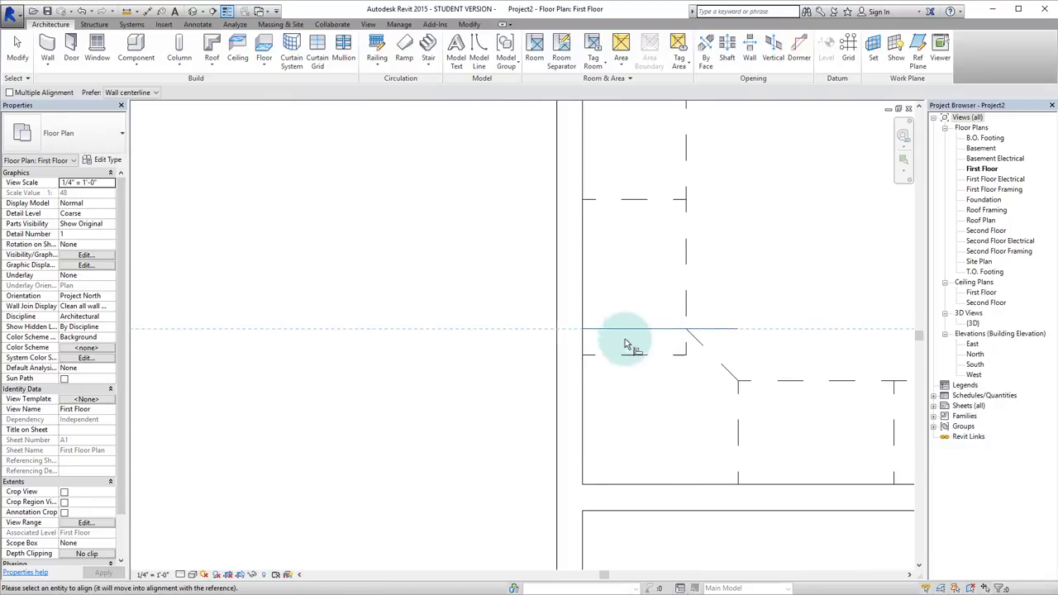
{"action": "scroll", "coordinate": [650, 264], "scroll_direction": "down", "scroll_amount": 2}
{"action": "scroll", "coordinate": [623, 319], "scroll_direction": "up", "scroll_amount": 2}
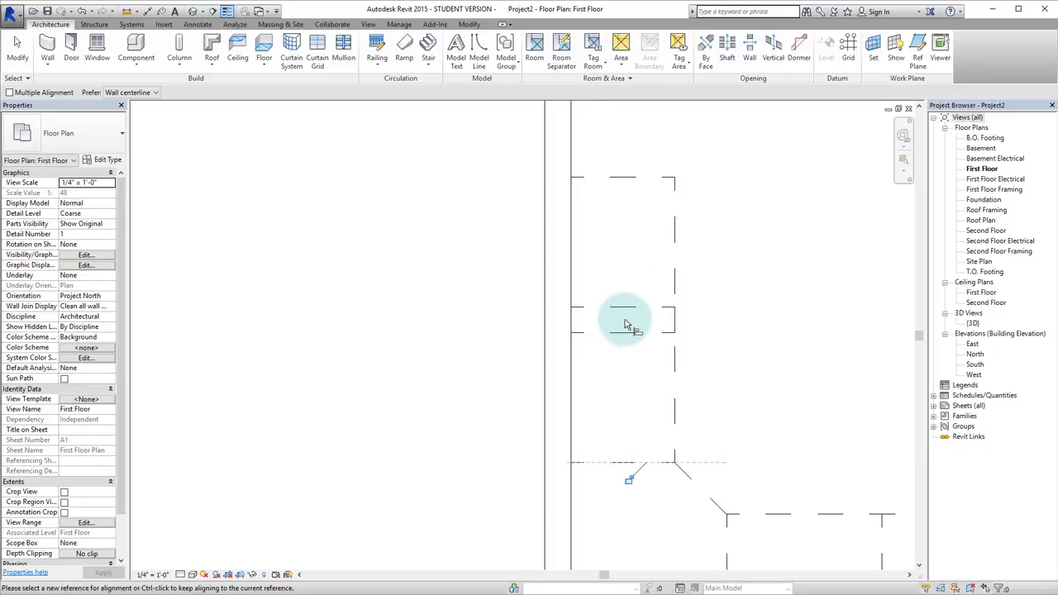
{"action": "left_click", "coordinate": [629, 314]}
{"action": "left_click", "coordinate": [674, 332]}
{"action": "scroll", "coordinate": [620, 345], "scroll_direction": "down", "scroll_amount": 4}
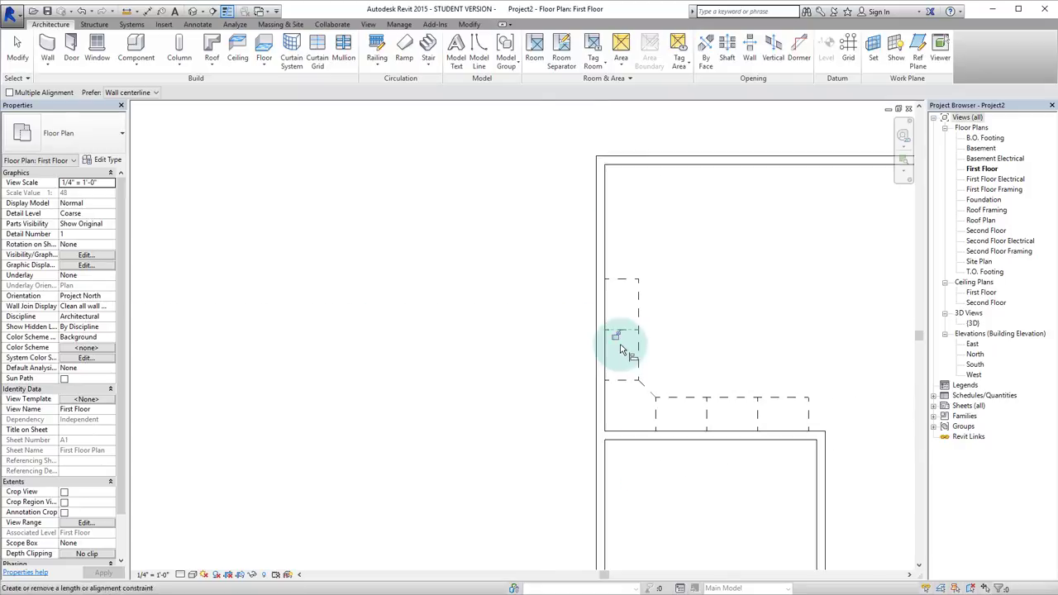
{"action": "scroll", "coordinate": [626, 350], "scroll_direction": "up", "scroll_amount": 2}
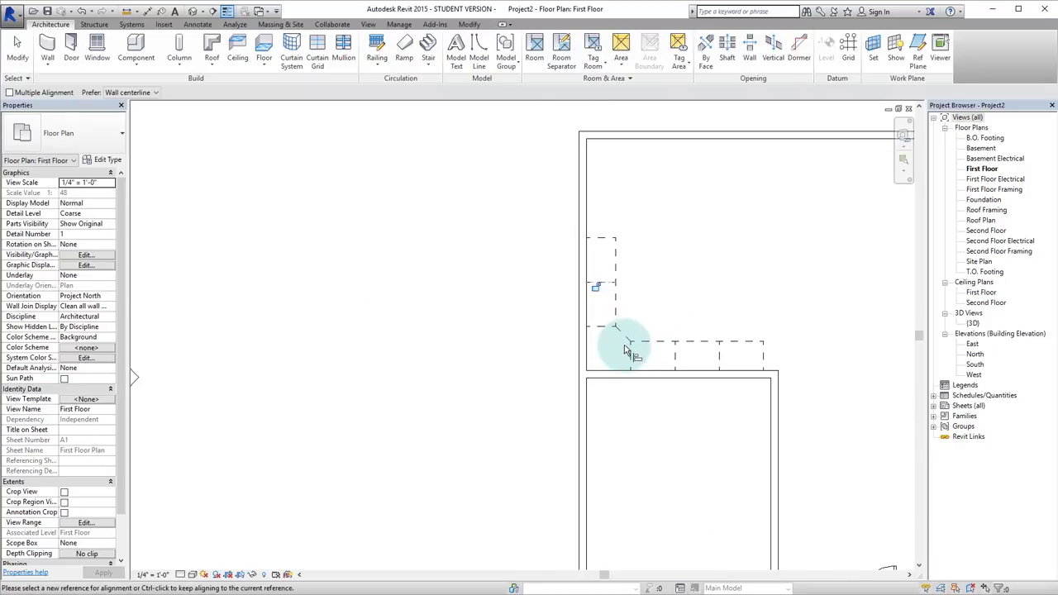
{"action": "key", "text": "Escape"}
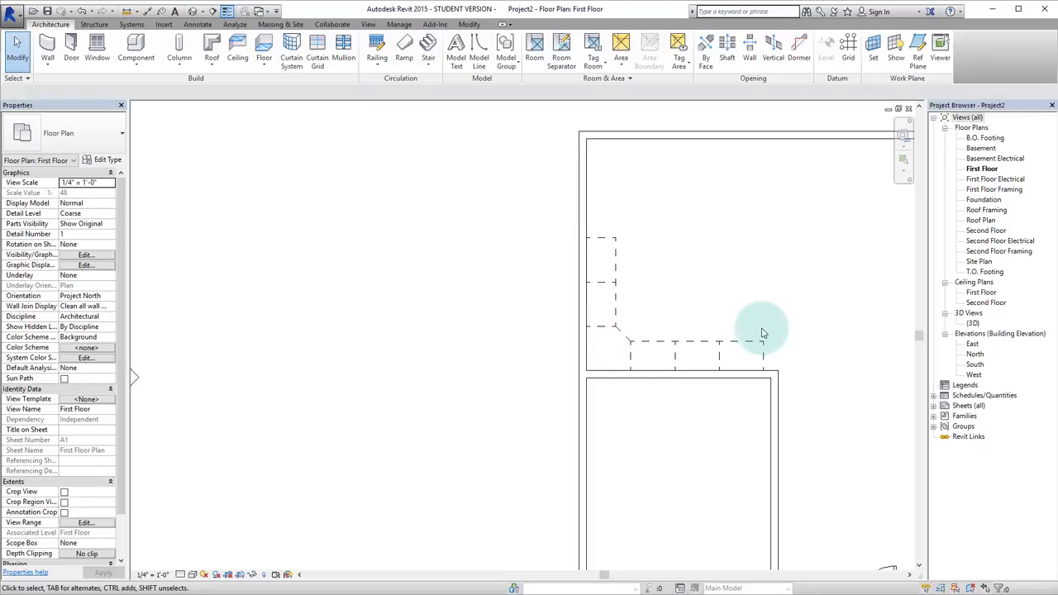
{"action": "scroll", "coordinate": [727, 327], "scroll_direction": "up", "scroll_amount": 2}
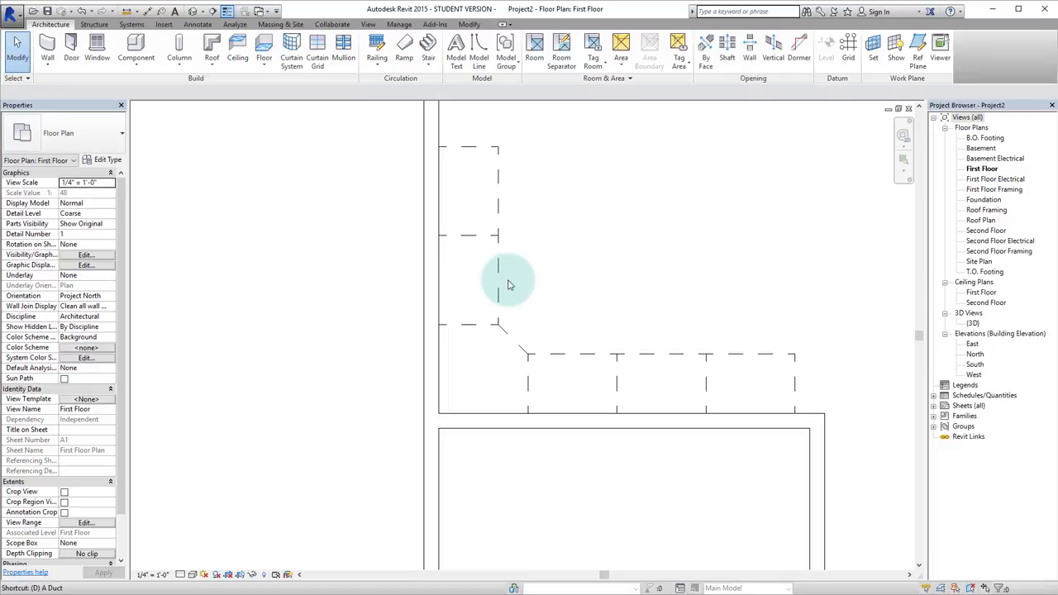
Step: Draw <Overhead>-style detail lines from the cabinet edge midpoint and the top corner
{"action": "key", "text": "l"}
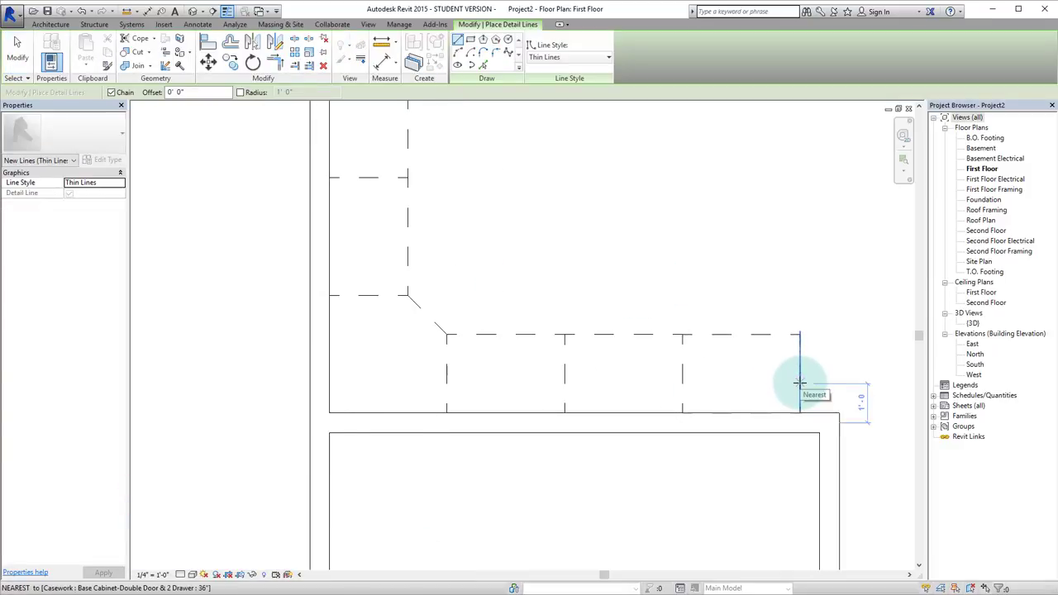
{"action": "scroll", "coordinate": [800, 374], "scroll_direction": "up", "scroll_amount": 2}
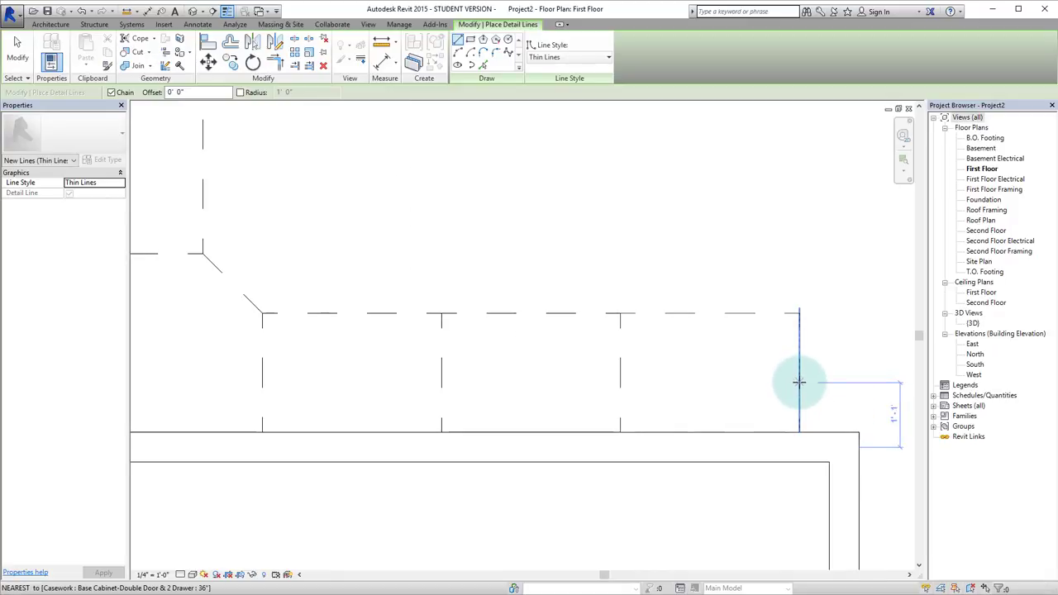
{"action": "scroll", "coordinate": [909, 425], "scroll_direction": "down", "scroll_amount": 4}
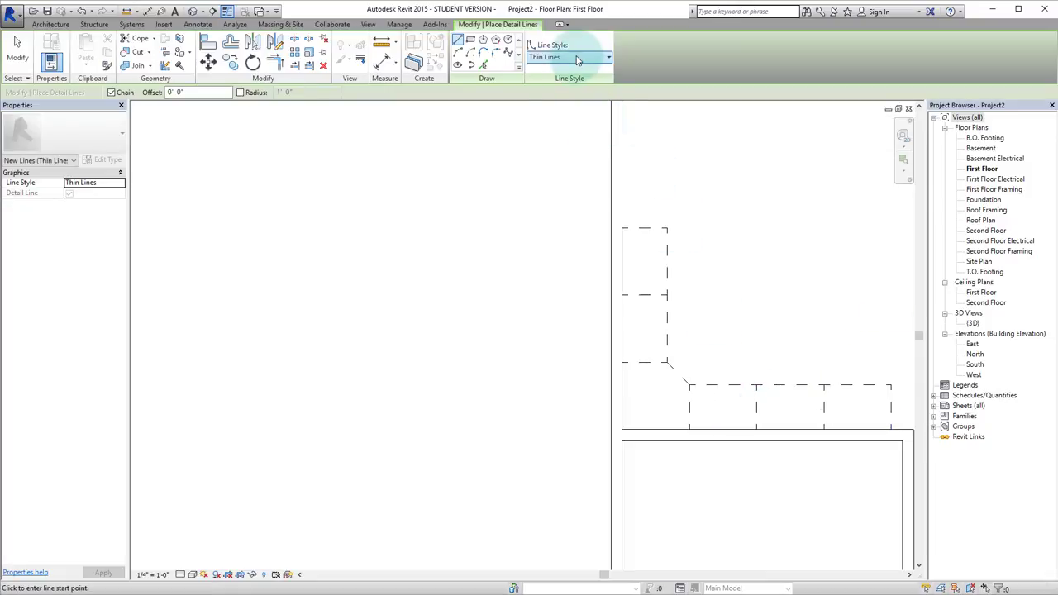
{"action": "left_click", "coordinate": [578, 57]}
{"action": "left_click", "coordinate": [573, 128]}
{"action": "scroll", "coordinate": [566, 300], "scroll_direction": "up", "scroll_amount": 3}
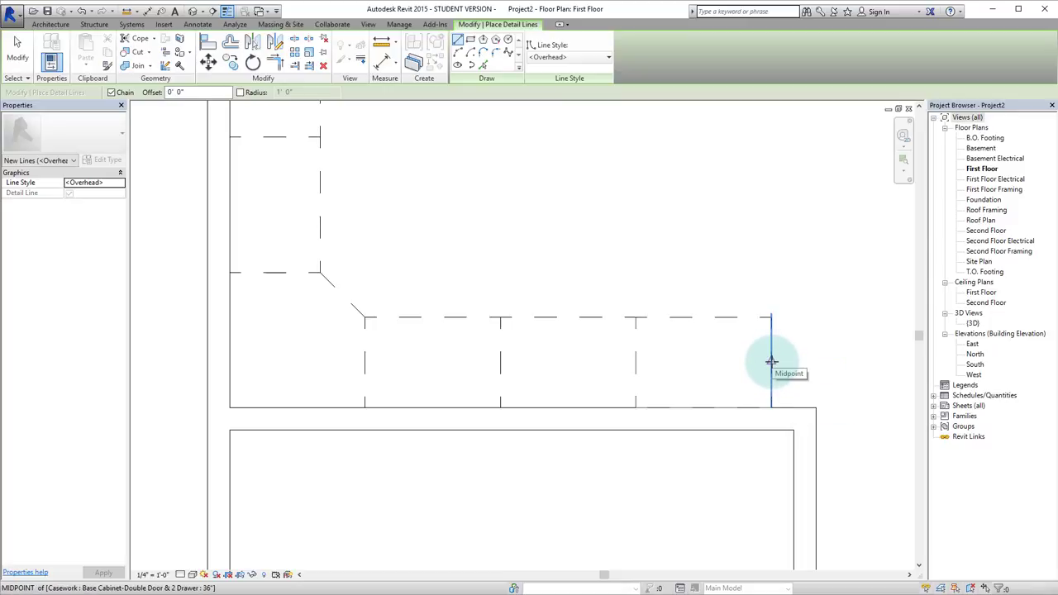
{"action": "left_click", "coordinate": [771, 361]}
{"action": "scroll", "coordinate": [826, 371], "scroll_direction": "down", "scroll_amount": 2}
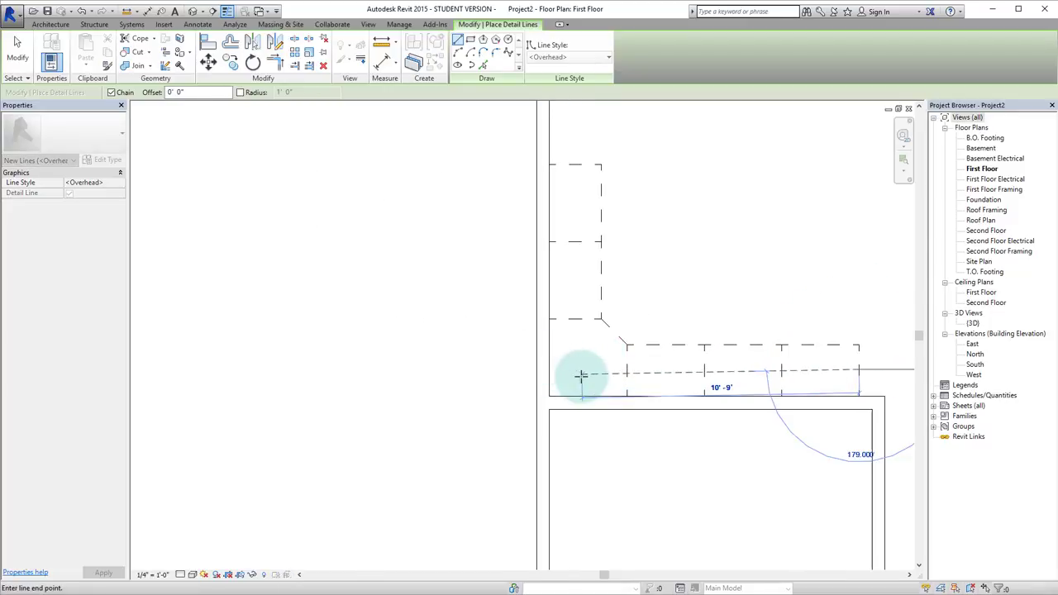
{"action": "scroll", "coordinate": [581, 376], "scroll_direction": "up", "scroll_amount": 2}
{"action": "key", "text": "Escape"}
{"action": "scroll", "coordinate": [567, 331], "scroll_direction": "down", "scroll_amount": 1}
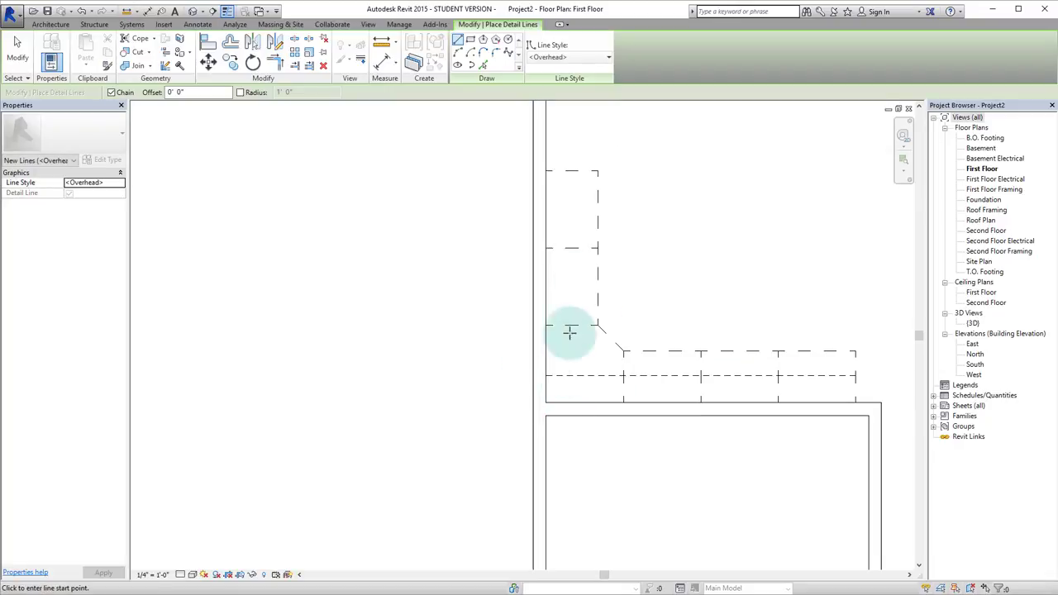
{"action": "left_click", "coordinate": [569, 157]}
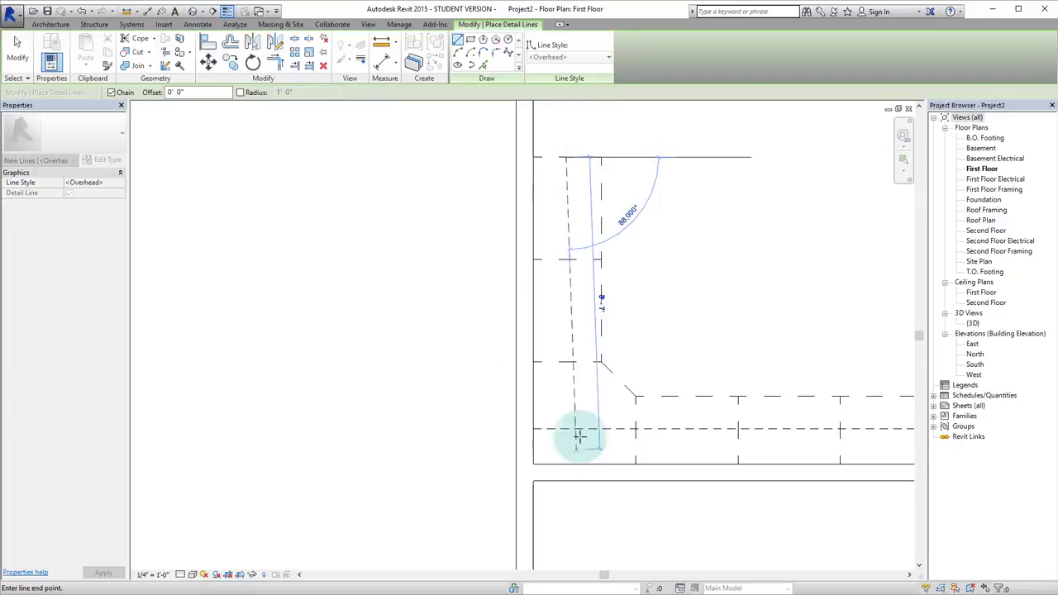
Step: Trim the horizontal and vertical dashed overhead lines into a corner
{"action": "key", "text": "Escape"}
{"action": "key", "text": "Escape"}
{"action": "scroll", "coordinate": [626, 361], "scroll_direction": "up", "scroll_amount": 3}
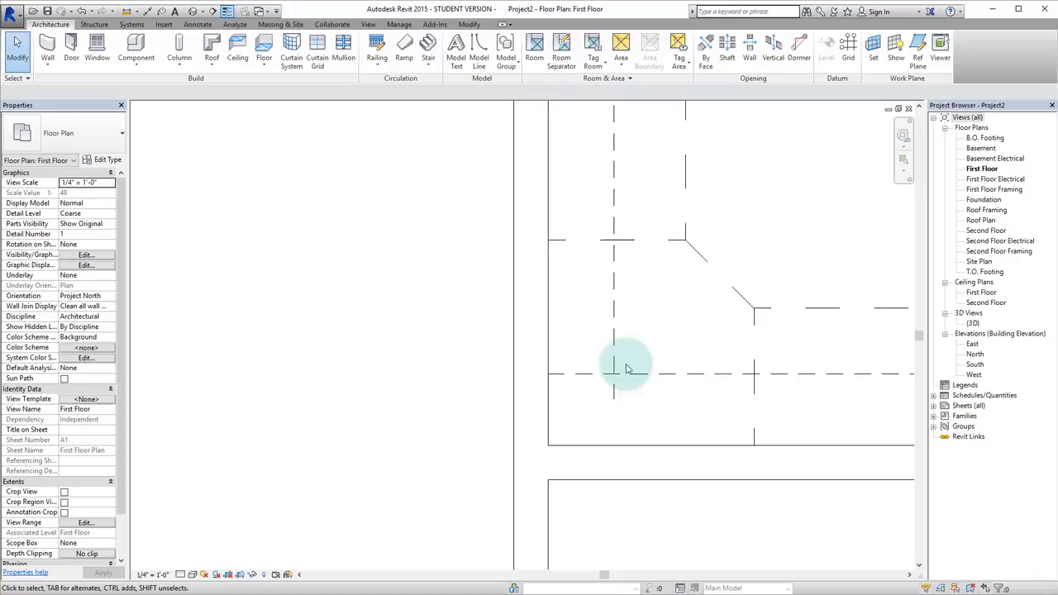
{"action": "scroll", "coordinate": [604, 388], "scroll_direction": "down", "scroll_amount": 3}
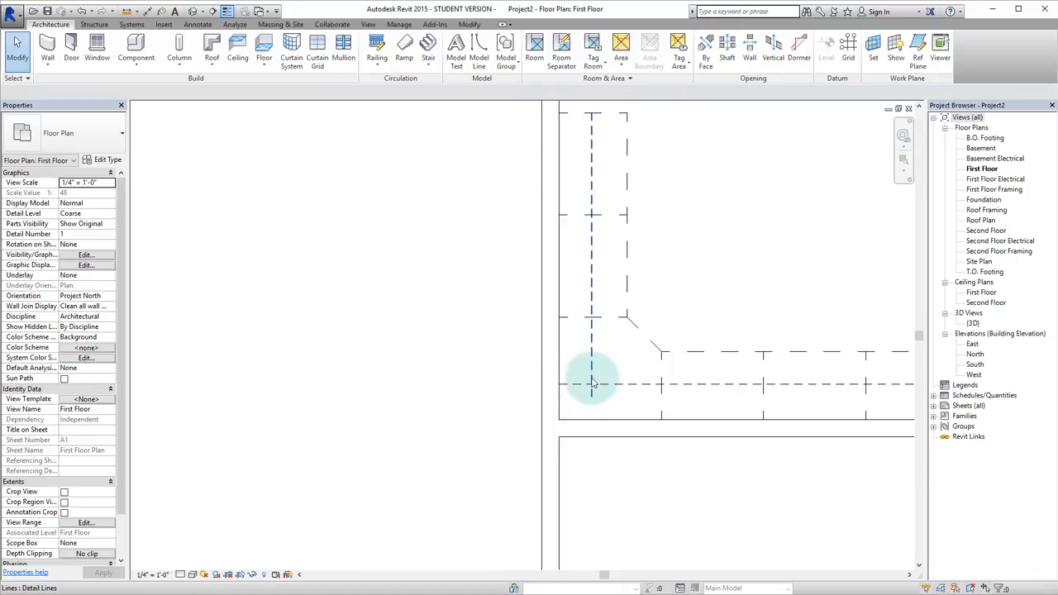
{"action": "scroll", "coordinate": [593, 384], "scroll_direction": "up", "scroll_amount": 3}
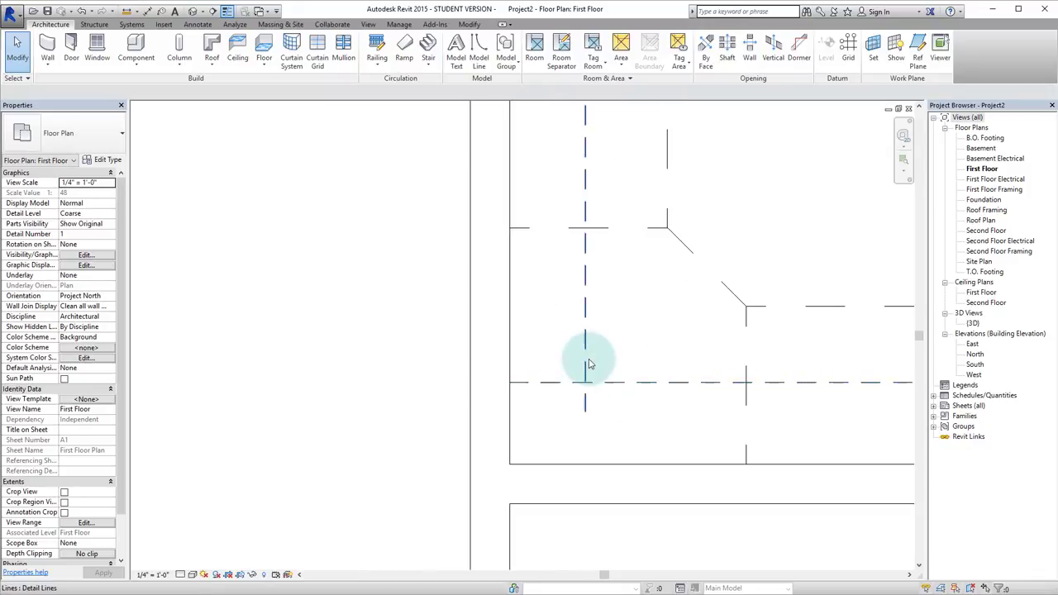
{"action": "key", "text": "r"}
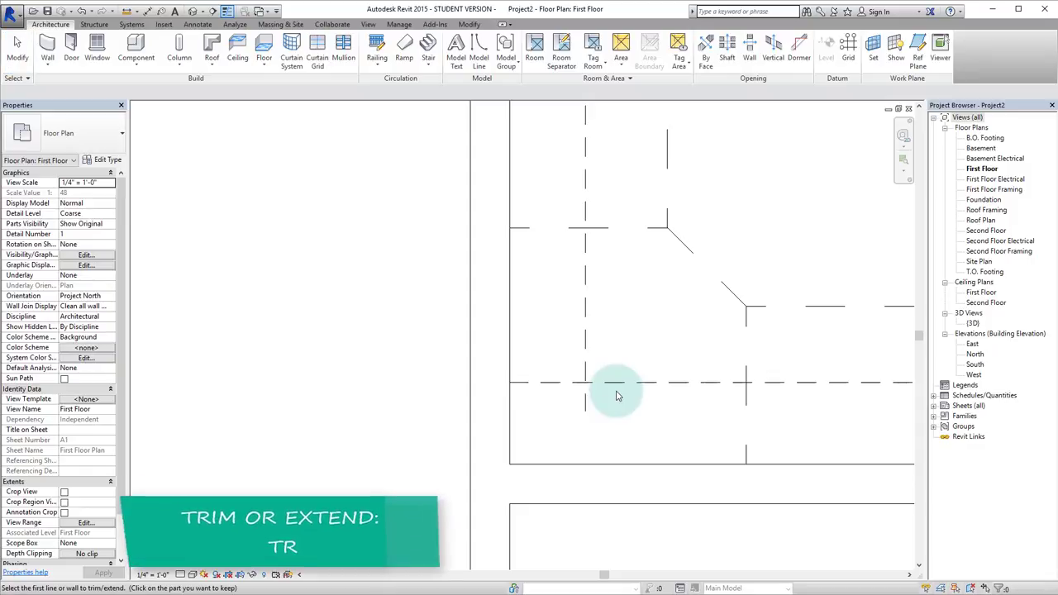
{"action": "left_click", "coordinate": [614, 383]}
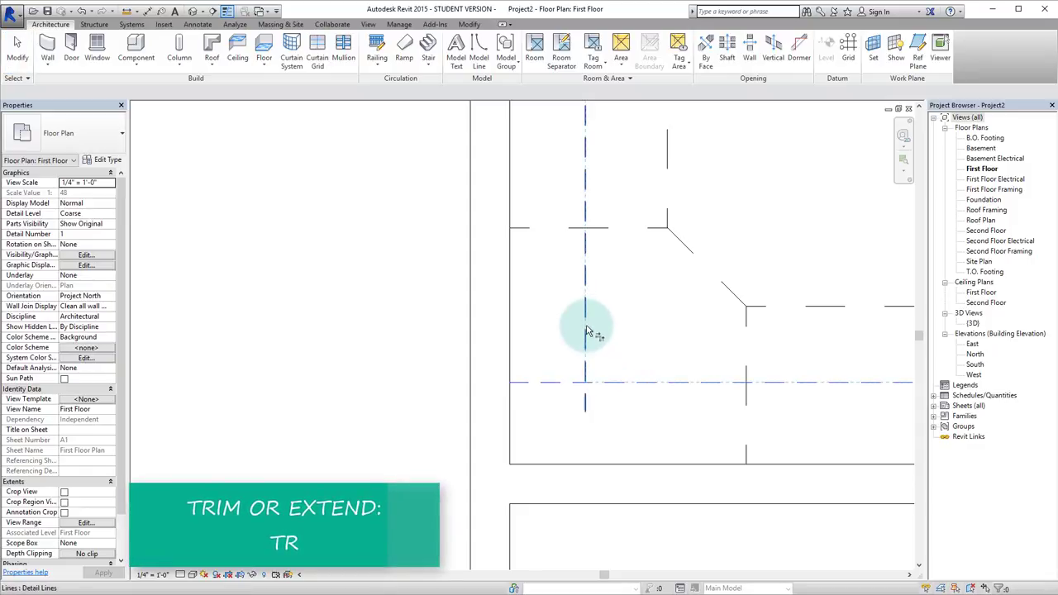
{"action": "left_click", "coordinate": [586, 331]}
Step: Extend the vertical dashed line to the horizontal line with Trim/Extend Single Element
{"action": "scroll", "coordinate": [570, 397], "scroll_direction": "down", "scroll_amount": 2}
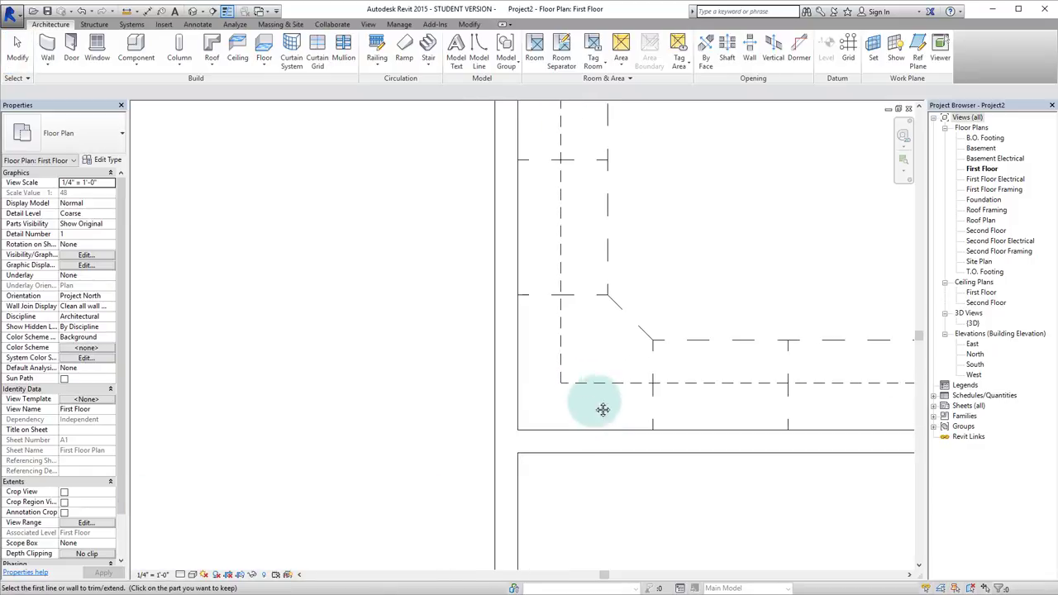
{"action": "scroll", "coordinate": [603, 410], "scroll_direction": "down", "scroll_amount": 2}
{"action": "scroll", "coordinate": [451, 256], "scroll_direction": "down", "scroll_amount": 2}
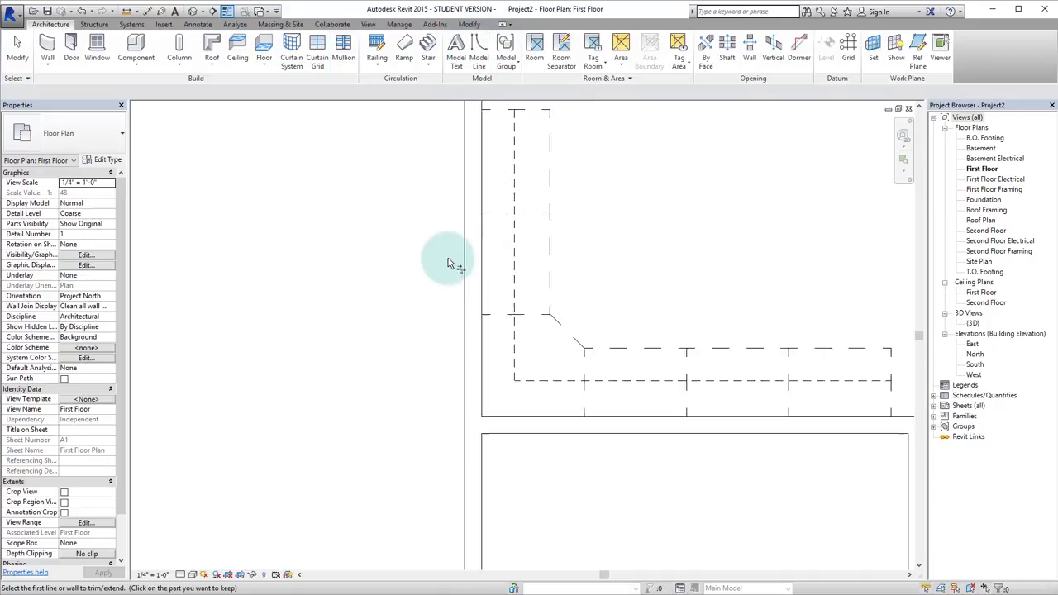
{"action": "left_click", "coordinate": [468, 24]}
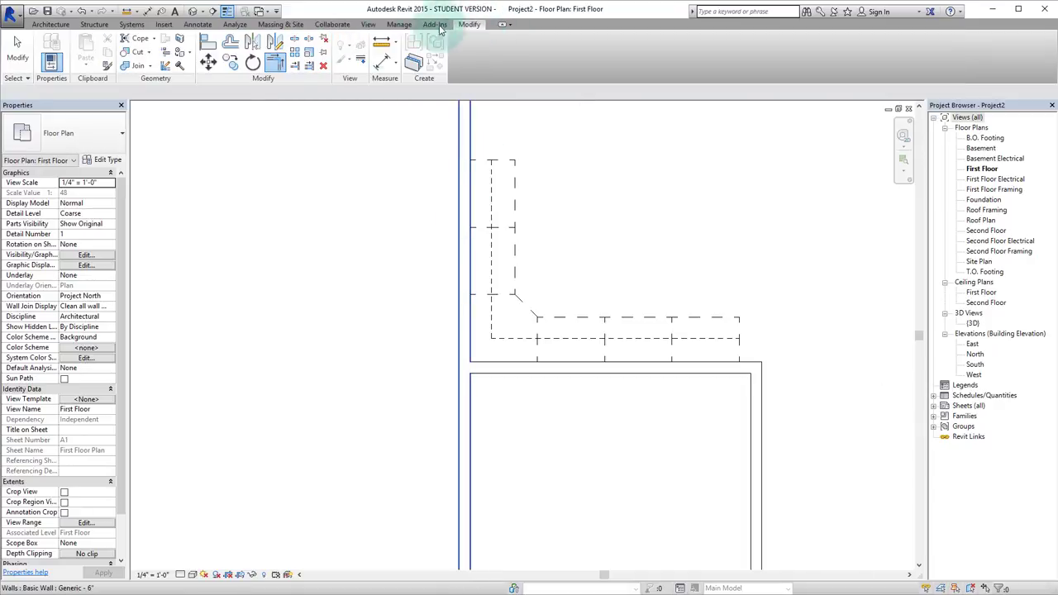
{"action": "left_click", "coordinate": [296, 66]}
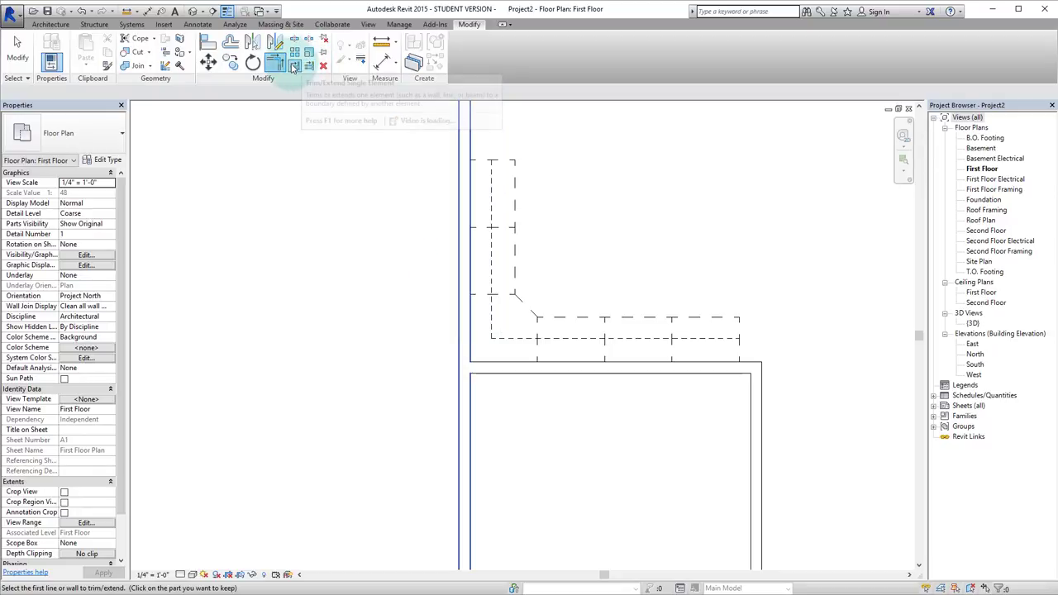
{"action": "left_click", "coordinate": [294, 64]}
{"action": "scroll", "coordinate": [378, 256], "scroll_direction": "down", "scroll_amount": 2}
{"action": "scroll", "coordinate": [467, 256], "scroll_direction": "up", "scroll_amount": 2}
{"action": "scroll", "coordinate": [465, 257], "scroll_direction": "up", "scroll_amount": 1}
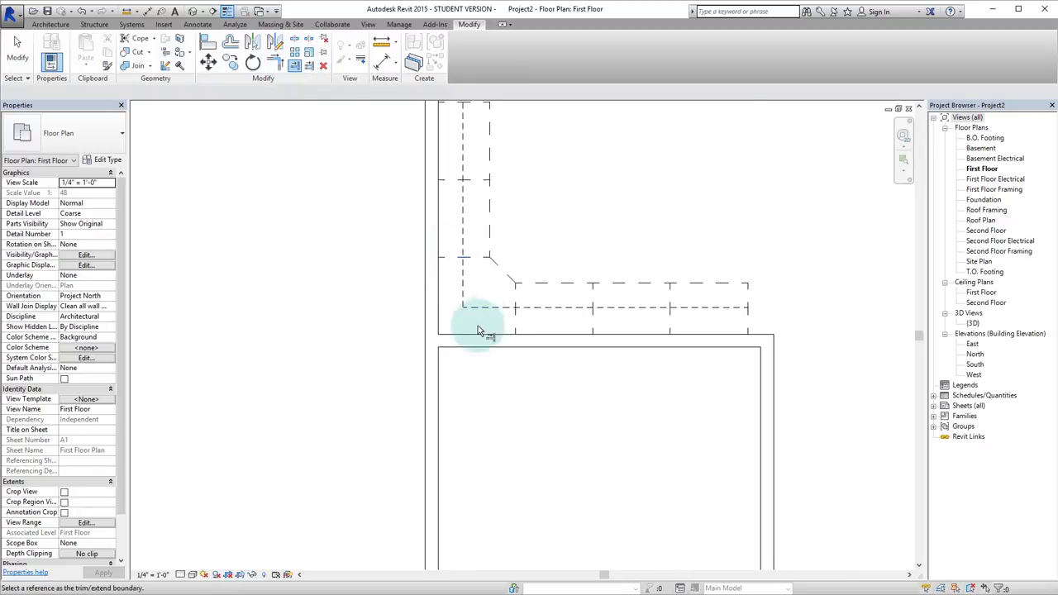
{"action": "left_click", "coordinate": [479, 335]}
{"action": "left_click", "coordinate": [464, 277]}
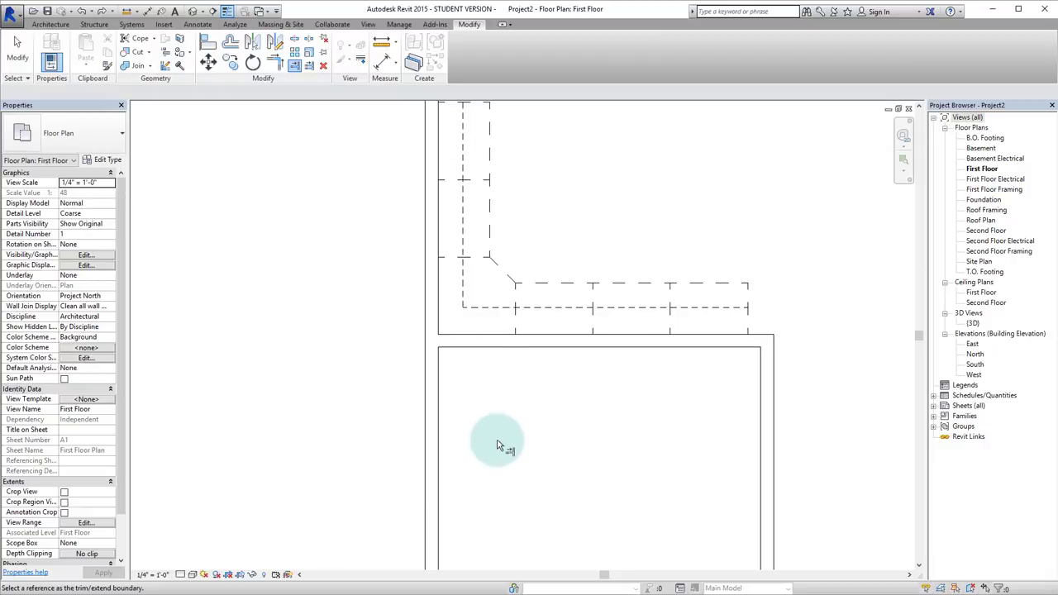
Step: Trim the horizontal interior wall at the inner room's top wall, removing its right segment
{"action": "scroll", "coordinate": [492, 475], "scroll_direction": "down", "scroll_amount": 5}
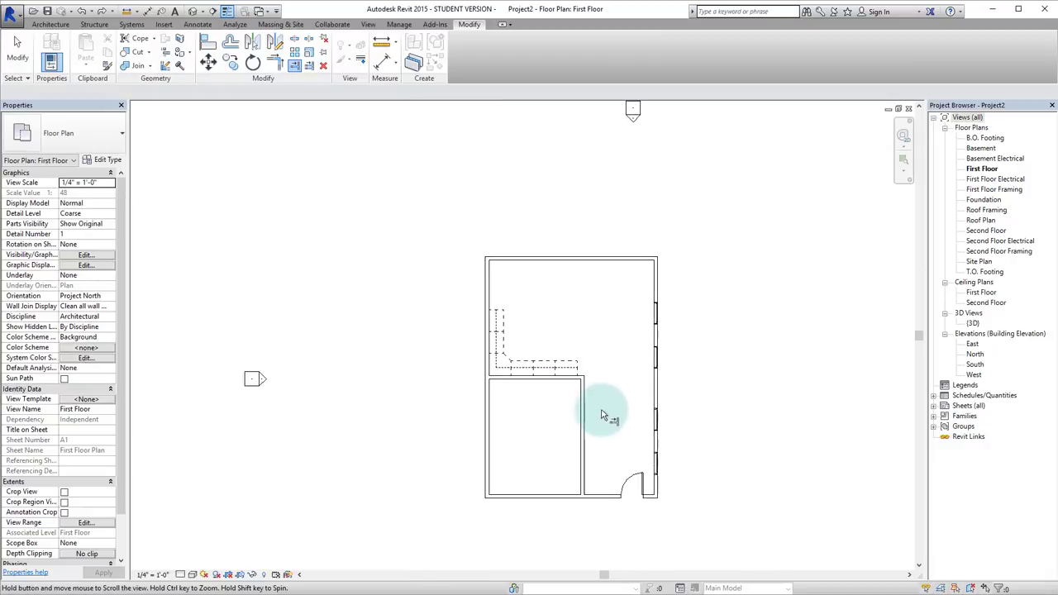
{"action": "scroll", "coordinate": [609, 449], "scroll_direction": "up", "scroll_amount": 4}
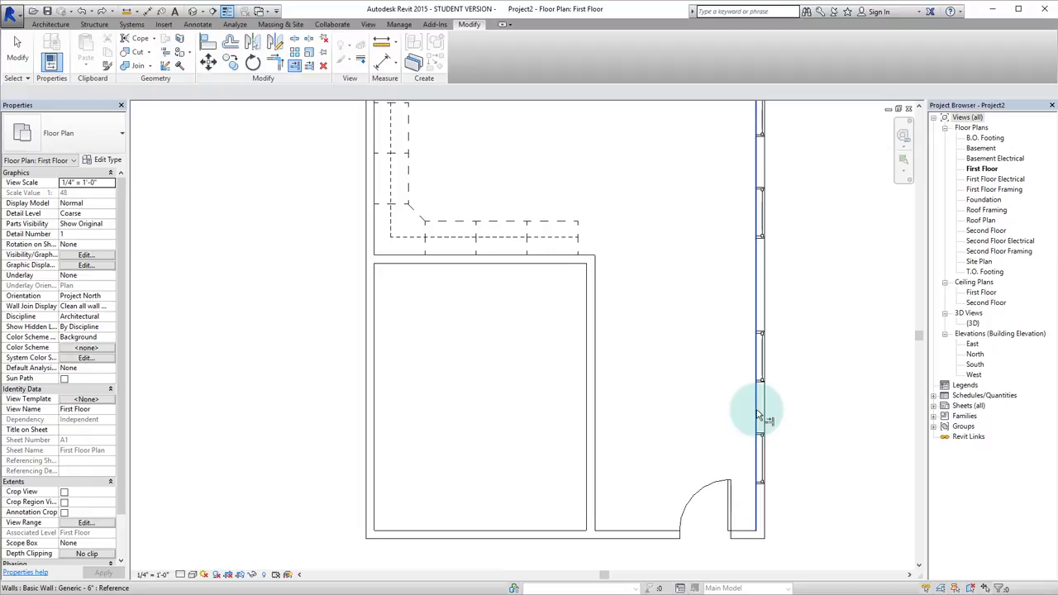
{"action": "left_click", "coordinate": [308, 65]}
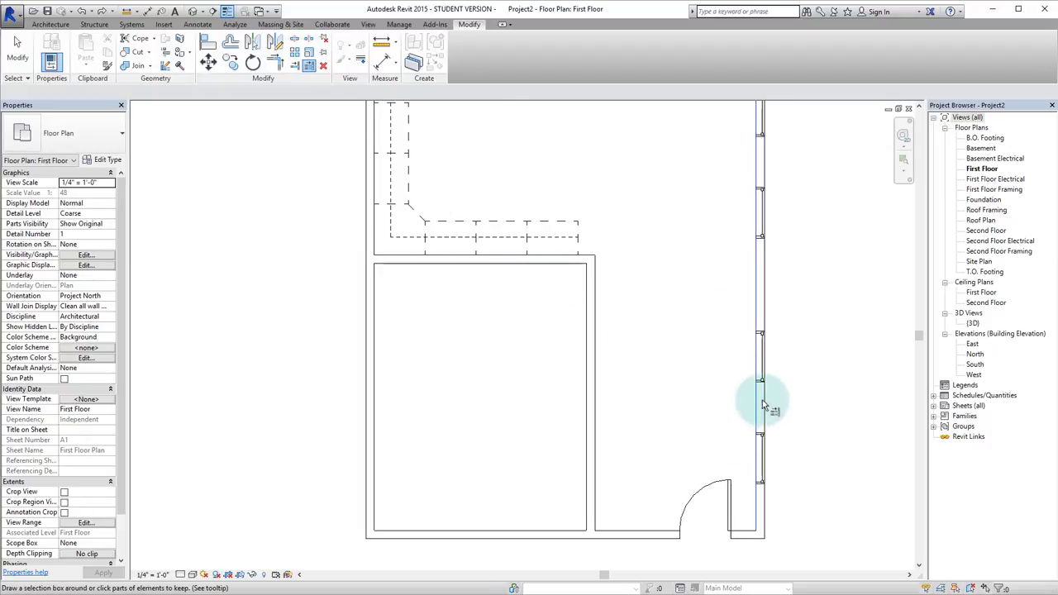
{"action": "left_click", "coordinate": [556, 262]}
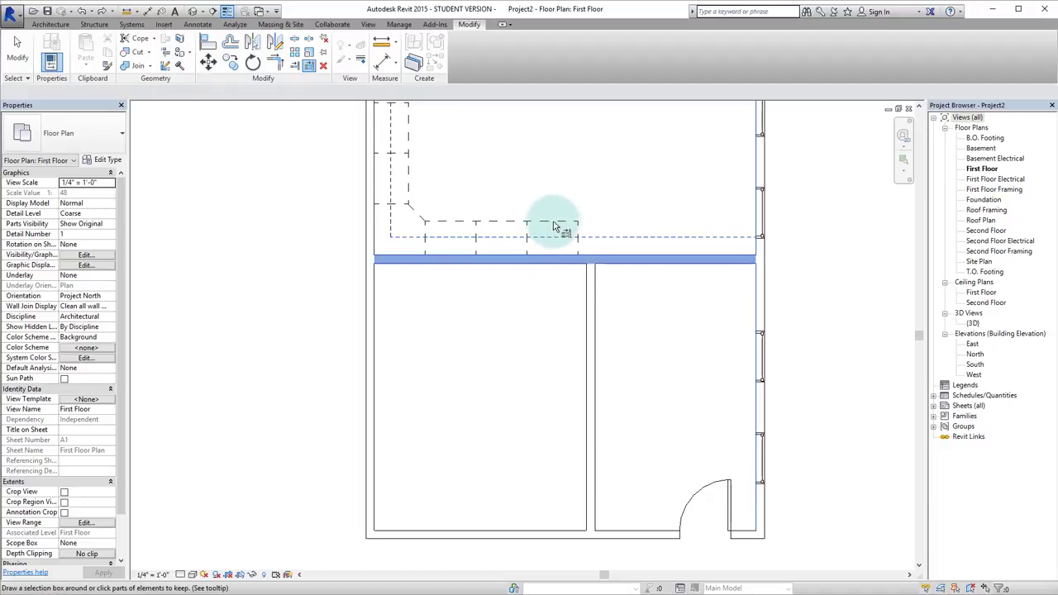
{"action": "left_click", "coordinate": [738, 265]}
{"action": "key", "text": "Escape"}
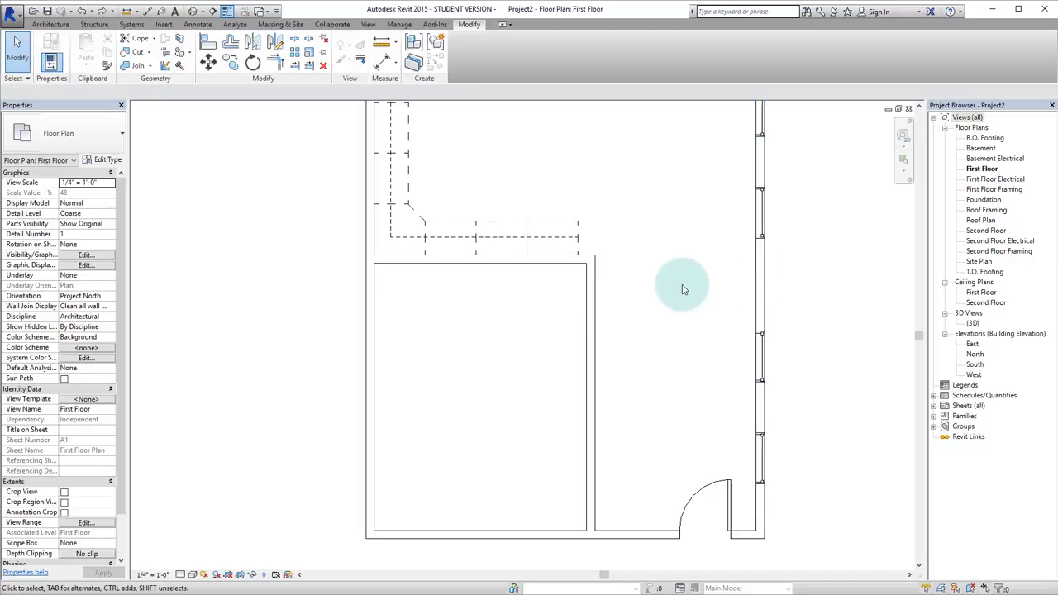
{"action": "scroll", "coordinate": [815, 441], "scroll_direction": "down", "scroll_amount": 3}
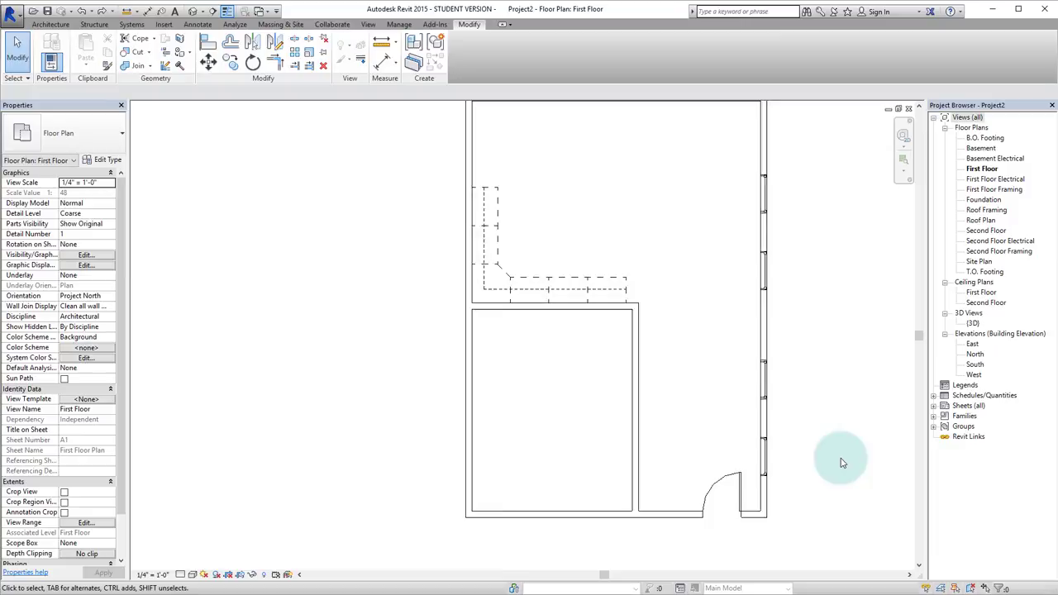
{"action": "scroll", "coordinate": [789, 291], "scroll_direction": "up", "scroll_amount": 2}
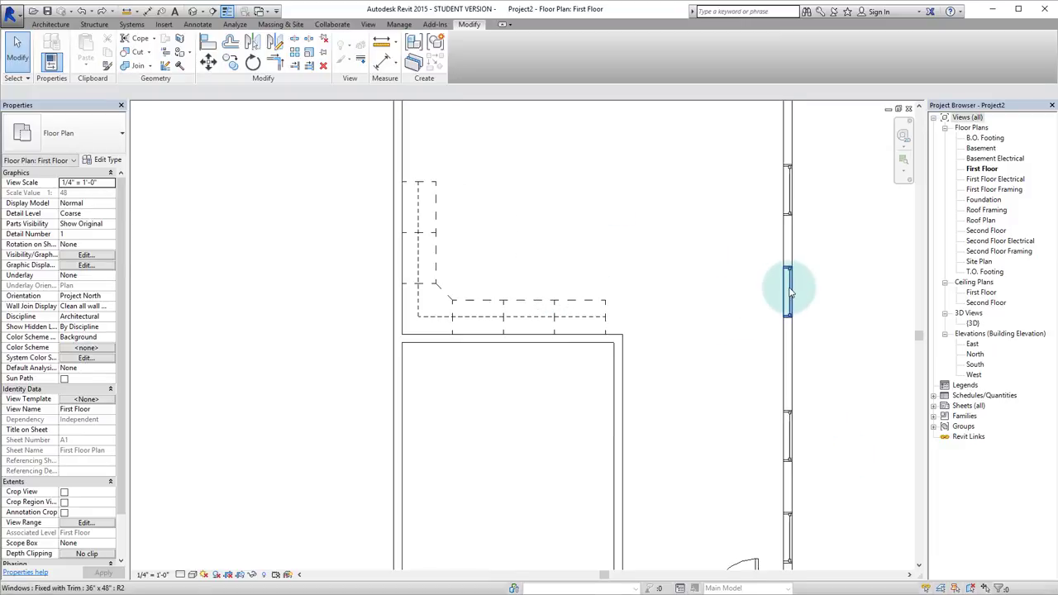
Step: Use Create Similar to add a Fixed with Trim 36" x 48" window to the left wall beside the cabinets, then select it
{"action": "left_click", "coordinate": [789, 291]}
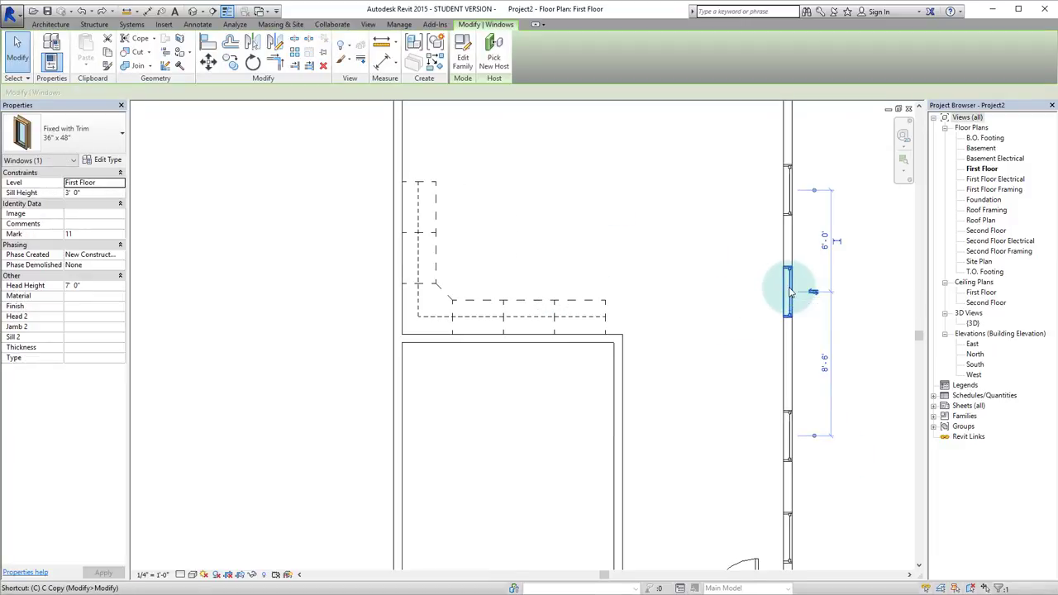
{"action": "key", "text": "c"}
{"action": "key", "text": "s"}
{"action": "scroll", "coordinate": [797, 302], "scroll_direction": "down", "scroll_amount": 3}
{"action": "scroll", "coordinate": [574, 302], "scroll_direction": "up", "scroll_amount": 4}
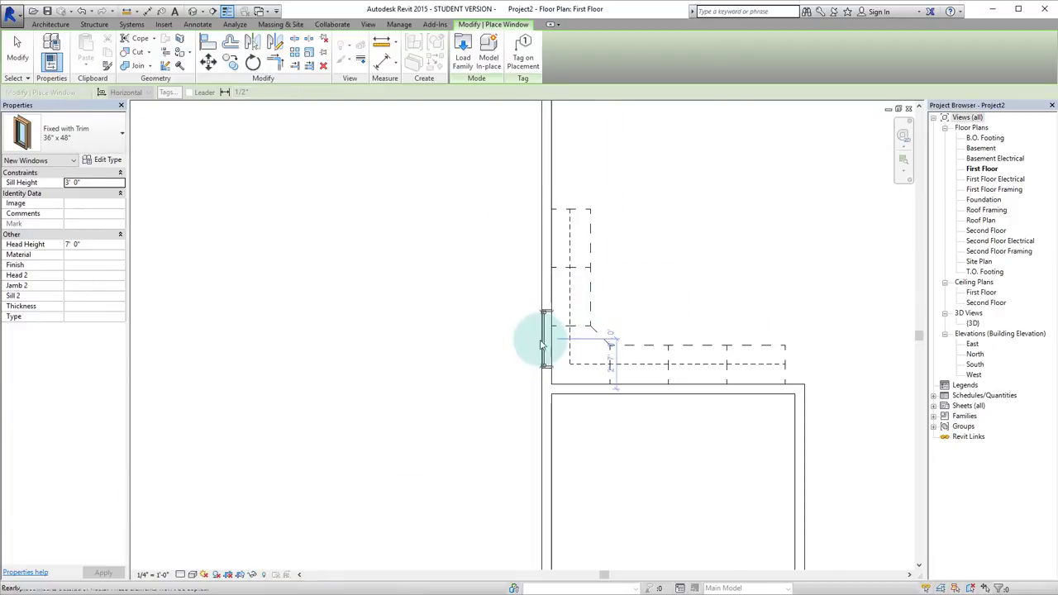
{"action": "key", "text": "Escape"}
{"action": "key", "text": "Escape"}
{"action": "scroll", "coordinate": [546, 376], "scroll_direction": "up", "scroll_amount": 3}
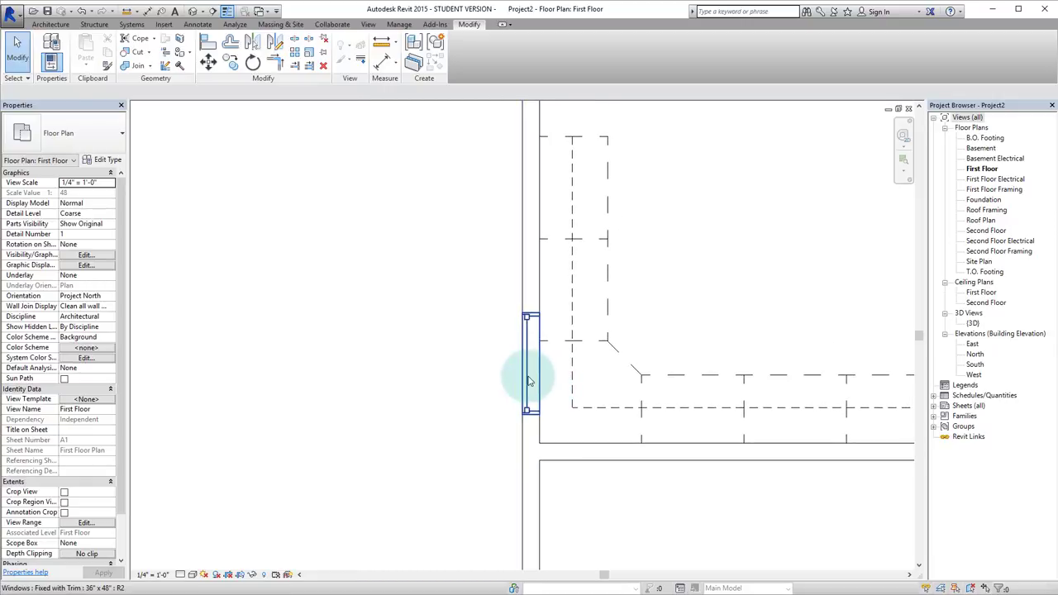
{"action": "left_click", "coordinate": [530, 381]}
{"action": "scroll", "coordinate": [504, 437], "scroll_direction": "down", "scroll_amount": 3}
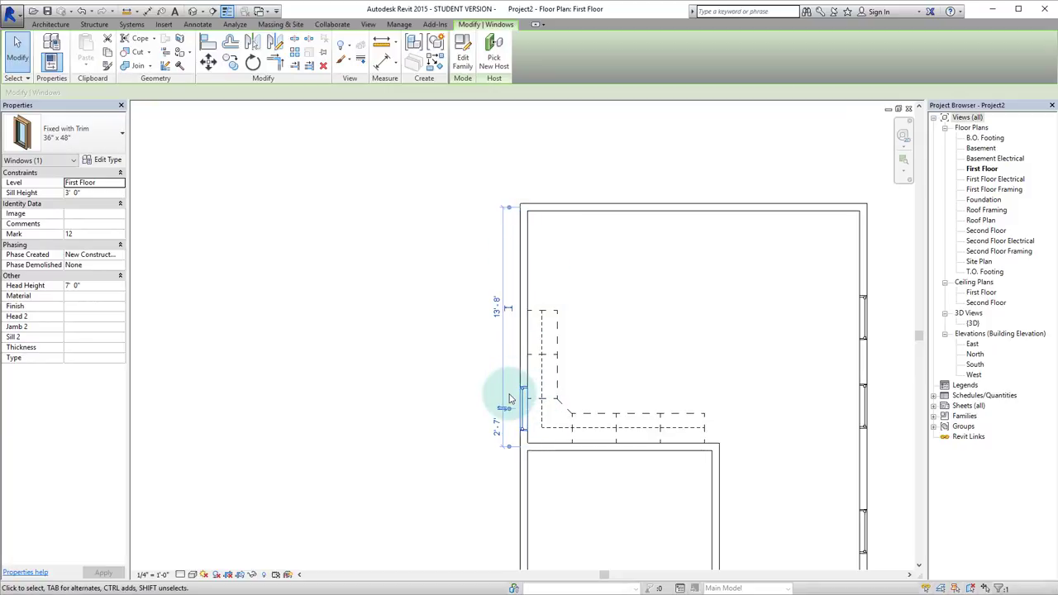
Step: Array the window into 3 copies up the west wall using Move To Last
{"action": "left_click", "coordinate": [542, 331], "text": "ctrl"}
{"action": "key", "text": "a"}
{"action": "key", "text": "r"}
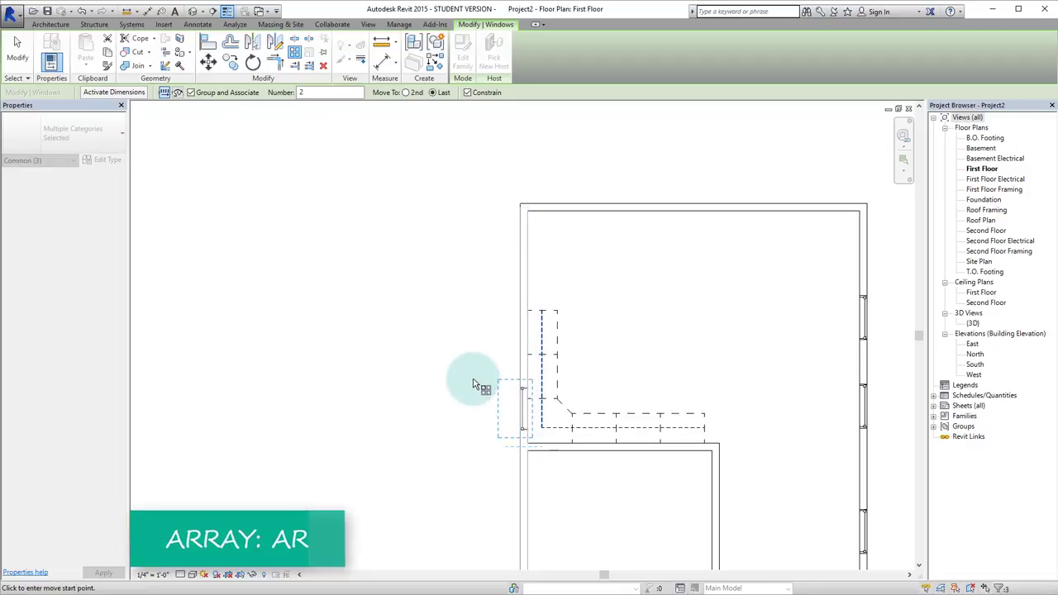
{"action": "scroll", "coordinate": [472, 378], "scroll_direction": "up", "scroll_amount": 1}
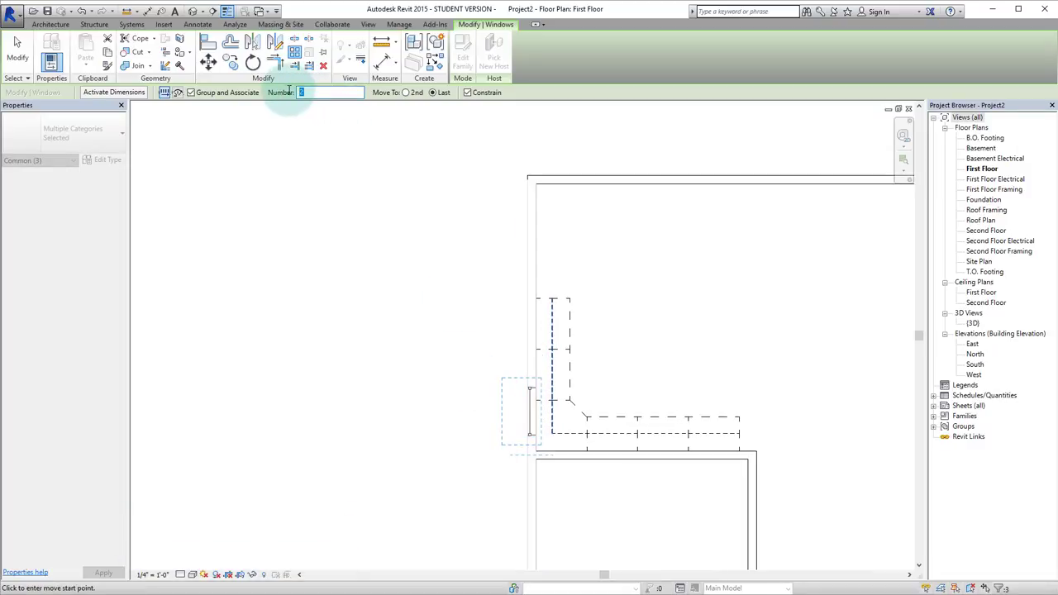
{"action": "left_click", "coordinate": [440, 92]}
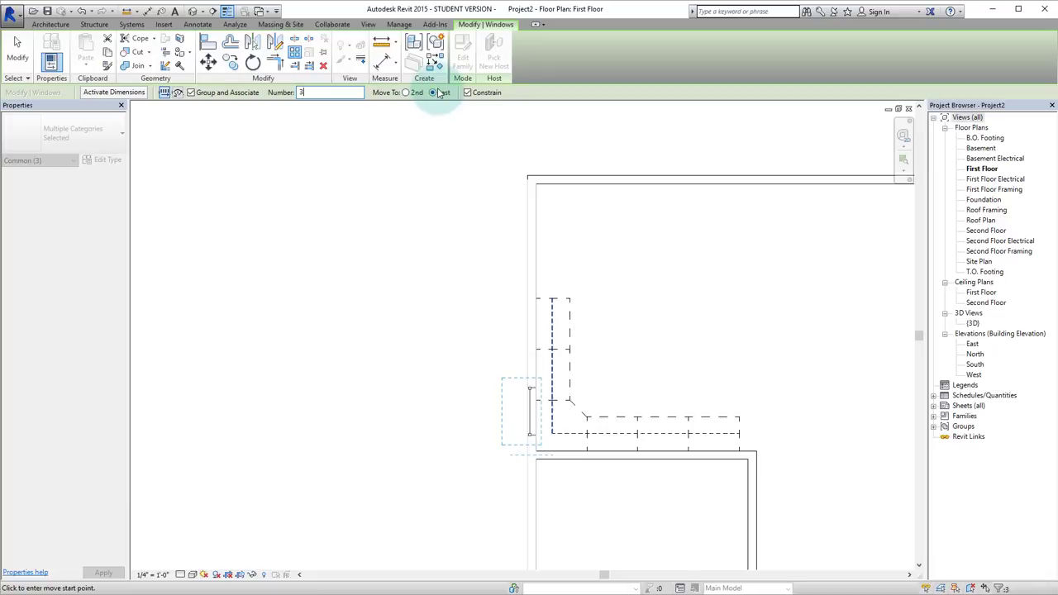
{"action": "scroll", "coordinate": [525, 409], "scroll_direction": "up", "scroll_amount": 3}
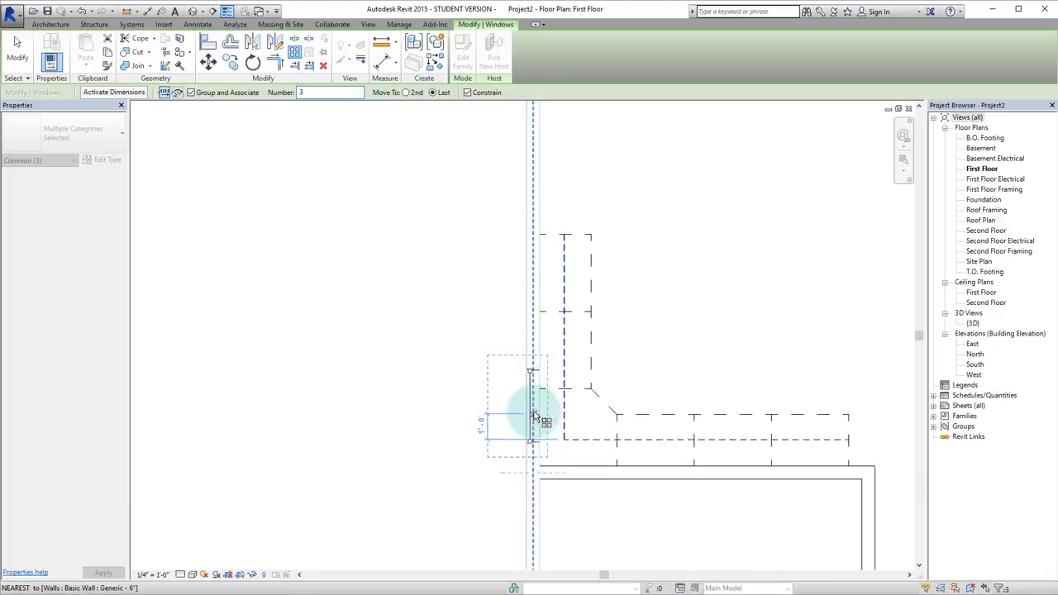
{"action": "left_click_drag", "start_coordinate": [544, 366], "coordinate": [543, 406]}
{"action": "scroll", "coordinate": [543, 405], "scroll_direction": "down", "scroll_amount": 2}
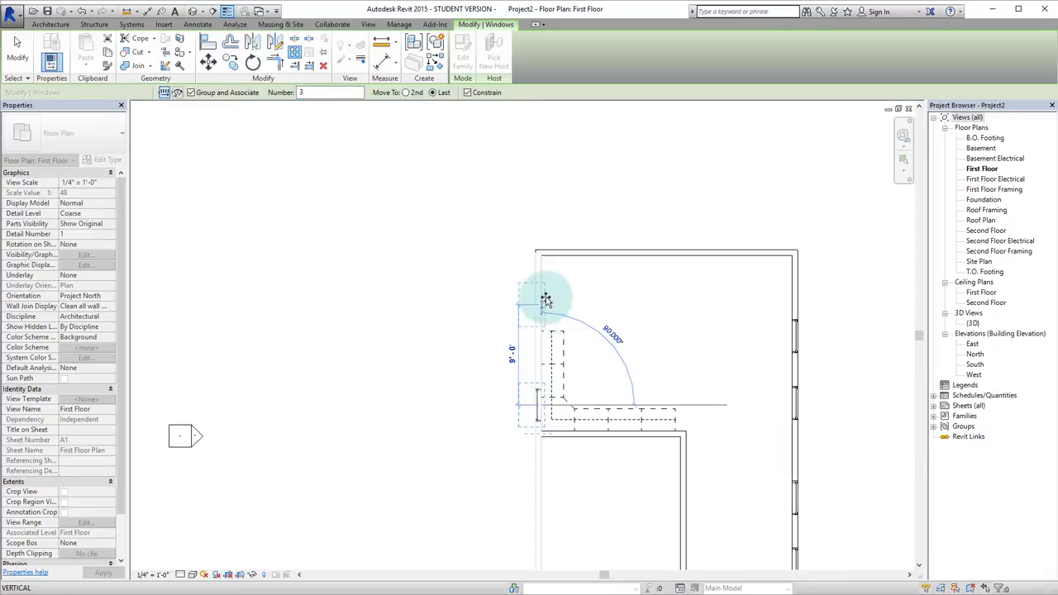
{"action": "scroll", "coordinate": [545, 273], "scroll_direction": "up", "scroll_amount": 1}
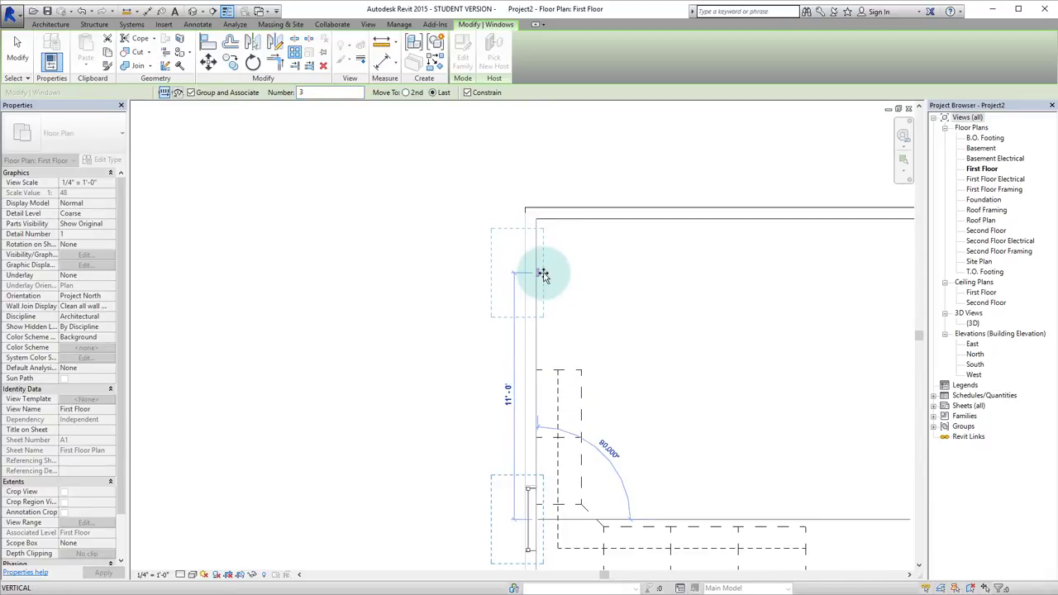
{"action": "left_click", "coordinate": [542, 274]}
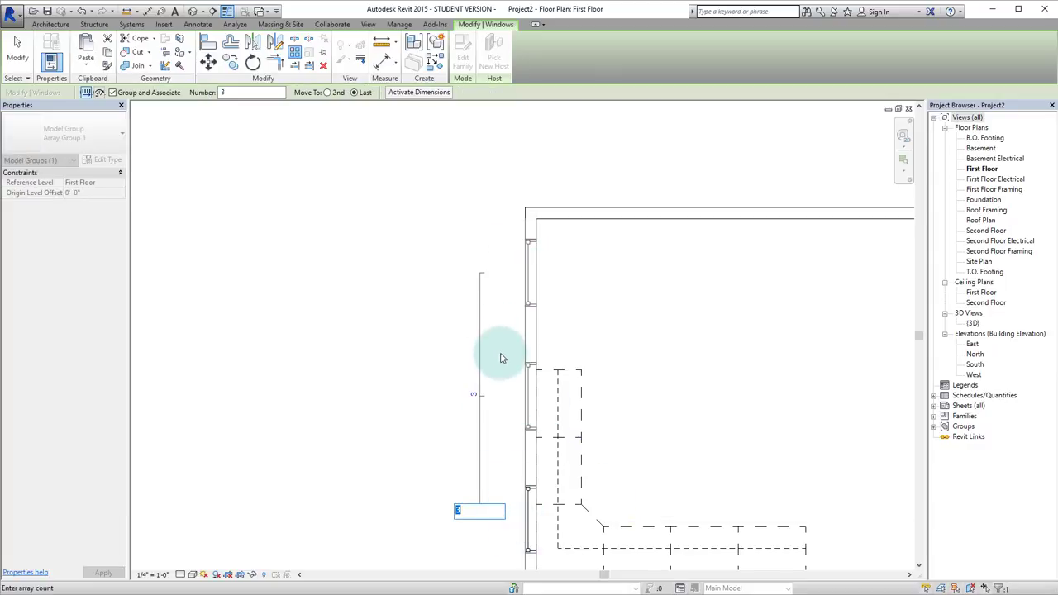
{"action": "key", "text": "Return"}
Step: Zoom out to show the whole building and clear the array group selection
{"action": "scroll", "coordinate": [542, 382], "scroll_direction": "down", "scroll_amount": 2}
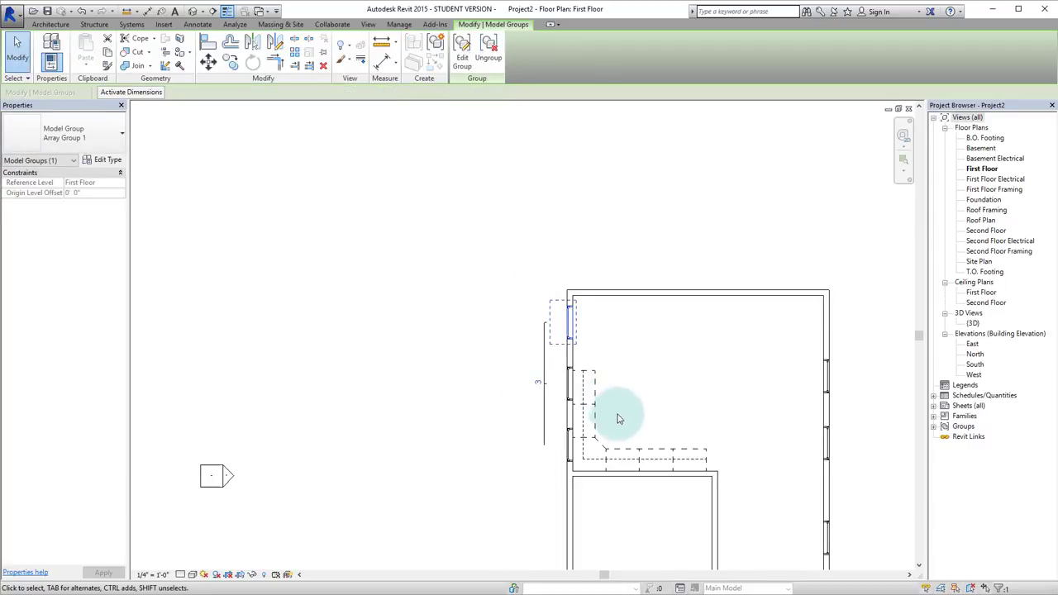
{"action": "scroll", "coordinate": [633, 401], "scroll_direction": "up", "scroll_amount": 3}
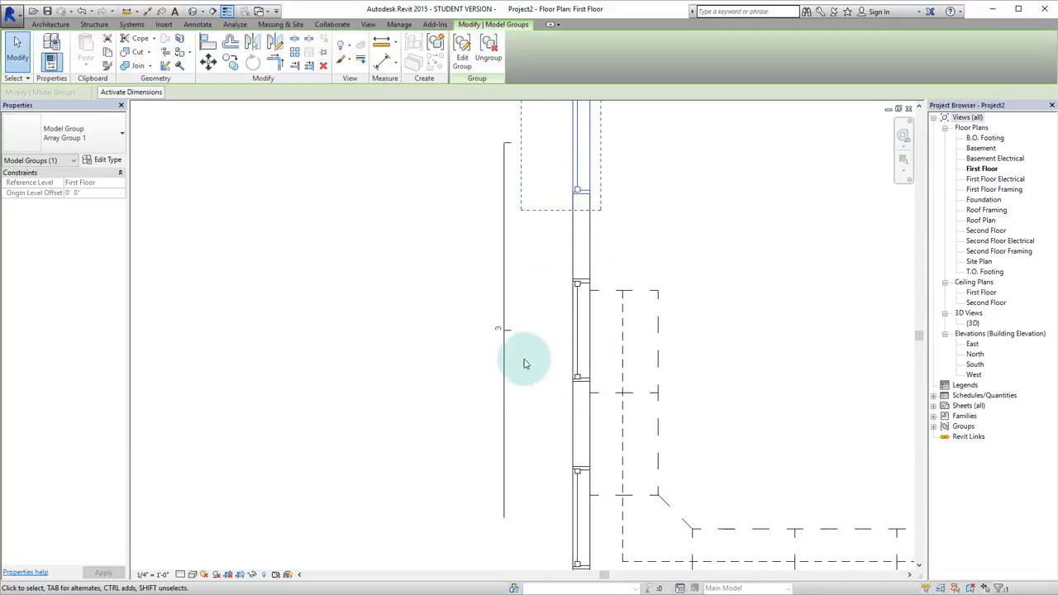
{"action": "scroll", "coordinate": [496, 368], "scroll_direction": "down", "scroll_amount": 3}
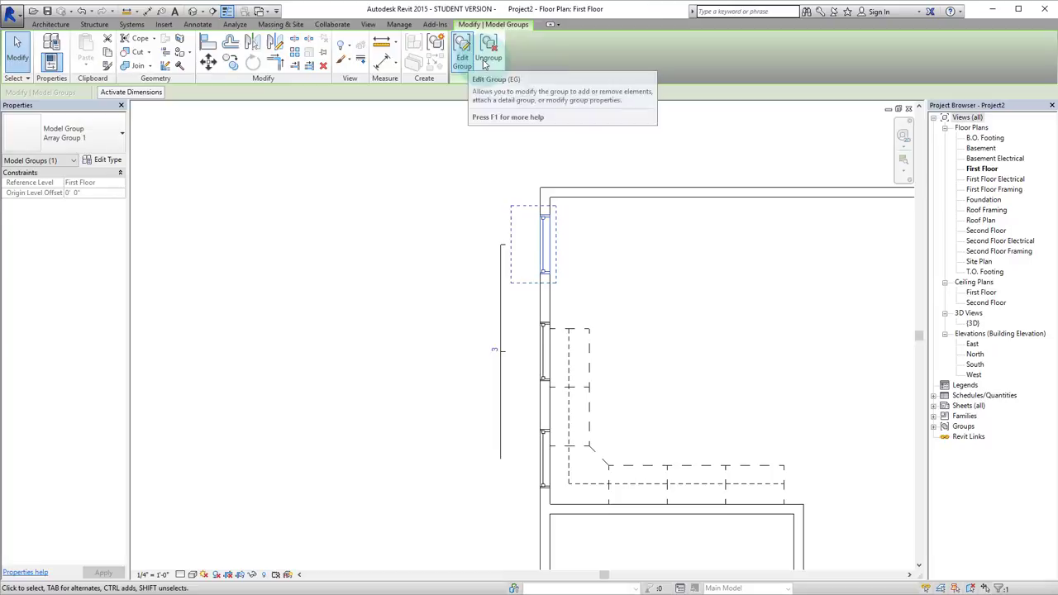
{"action": "middle_click_drag", "start_coordinate": [733, 313], "coordinate": [614, 231]}
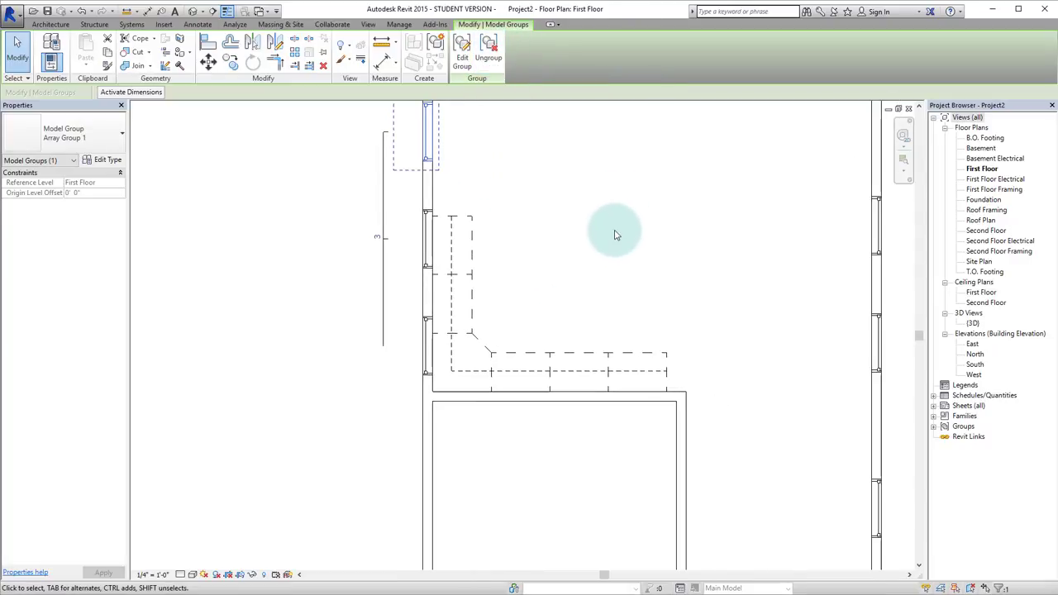
{"action": "scroll", "coordinate": [617, 273], "scroll_direction": "down", "scroll_amount": 2}
{"action": "left_click", "coordinate": [606, 414]}
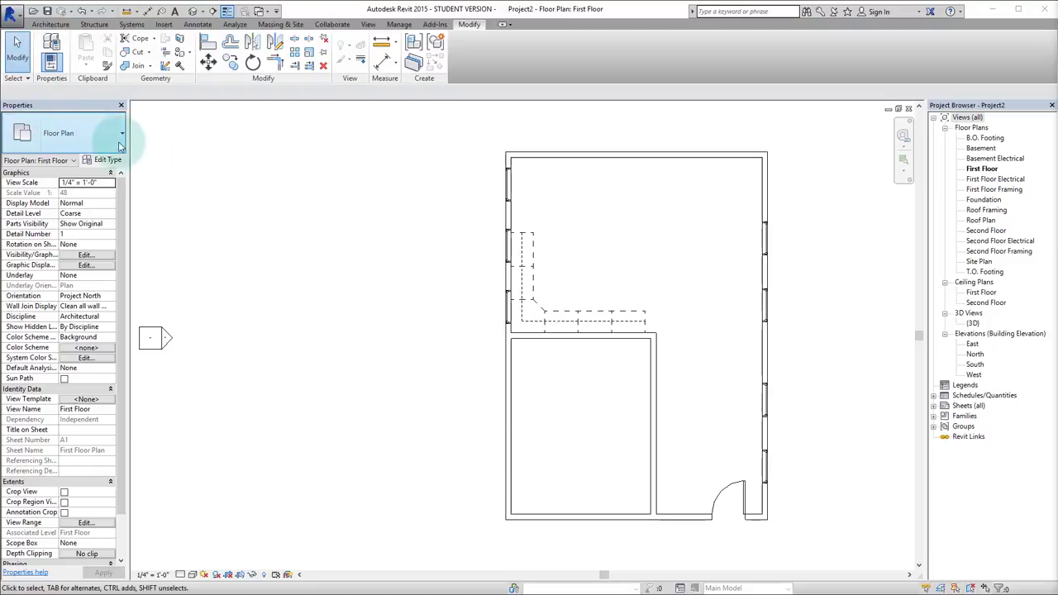
Step: Place a Bed-Standard King 78" x 80" component near the top wall of the lower room
{"action": "key", "text": "c"}
{"action": "key", "text": "m"}
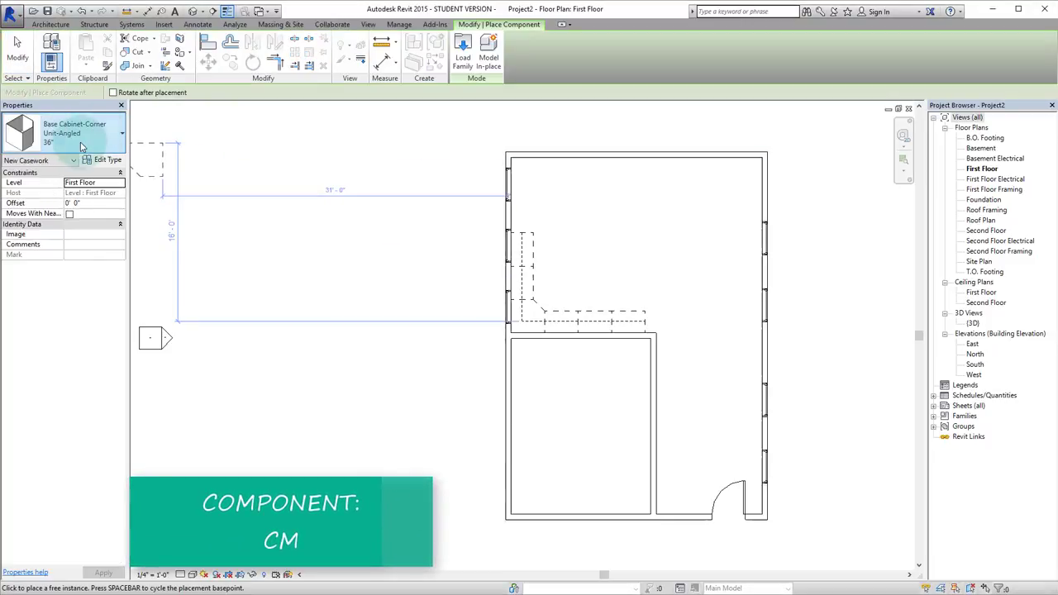
{"action": "left_click", "coordinate": [78, 132]}
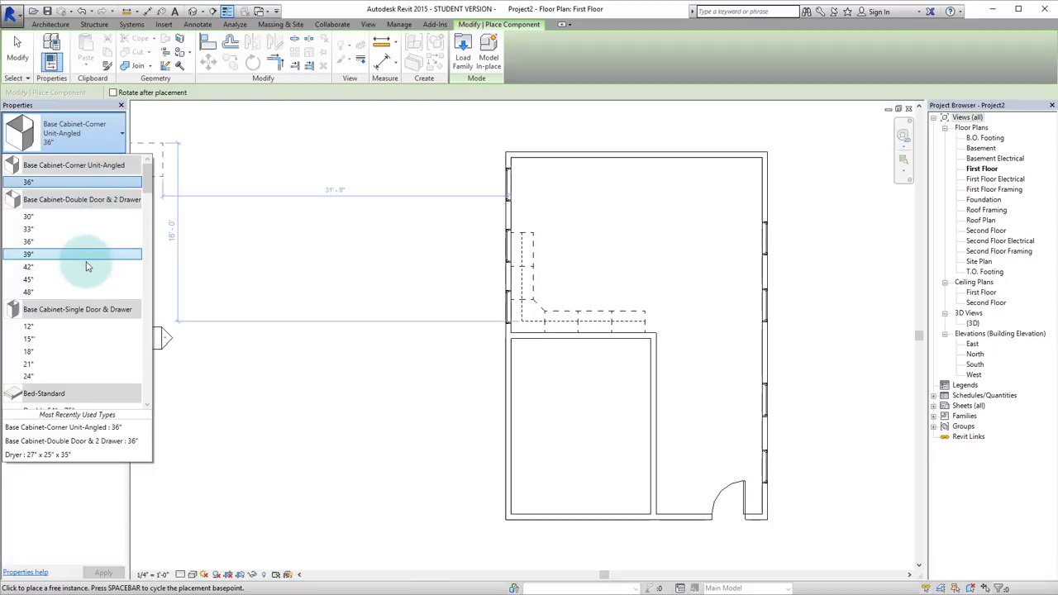
{"action": "scroll", "coordinate": [75, 281], "scroll_direction": "down", "scroll_amount": 10}
{"action": "scroll", "coordinate": [79, 308], "scroll_direction": "down", "scroll_amount": 5}
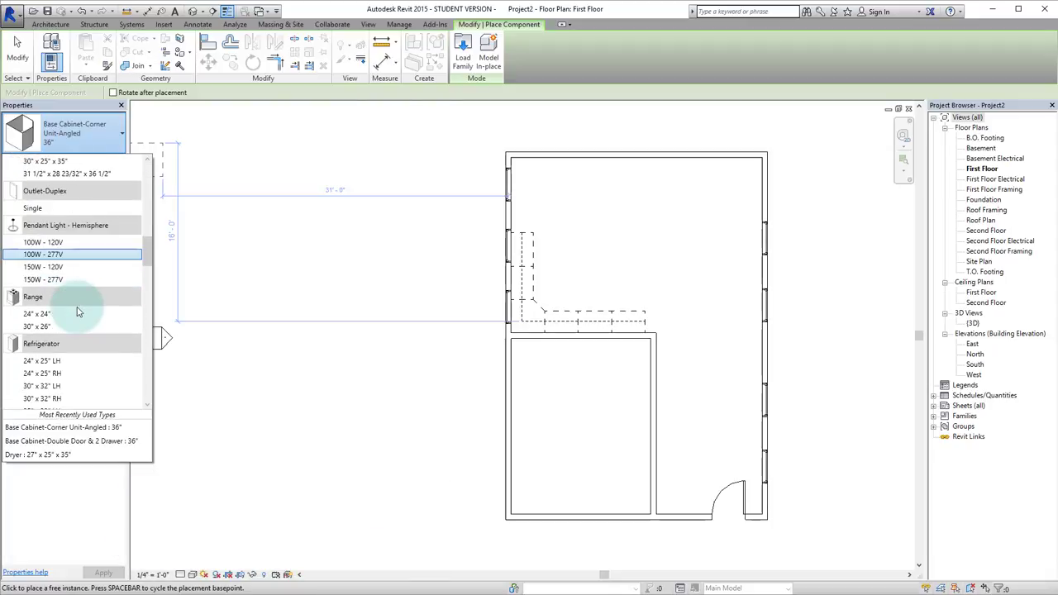
{"action": "scroll", "coordinate": [79, 307], "scroll_direction": "up", "scroll_amount": 15}
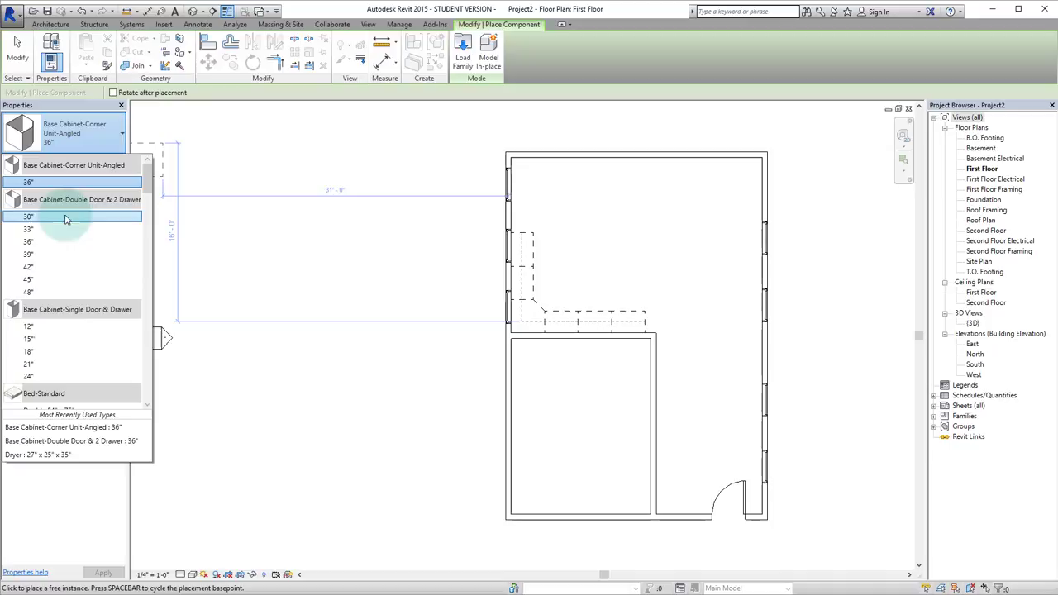
{"action": "scroll", "coordinate": [66, 265], "scroll_direction": "down", "scroll_amount": 3}
{"action": "left_click", "coordinate": [48, 340]}
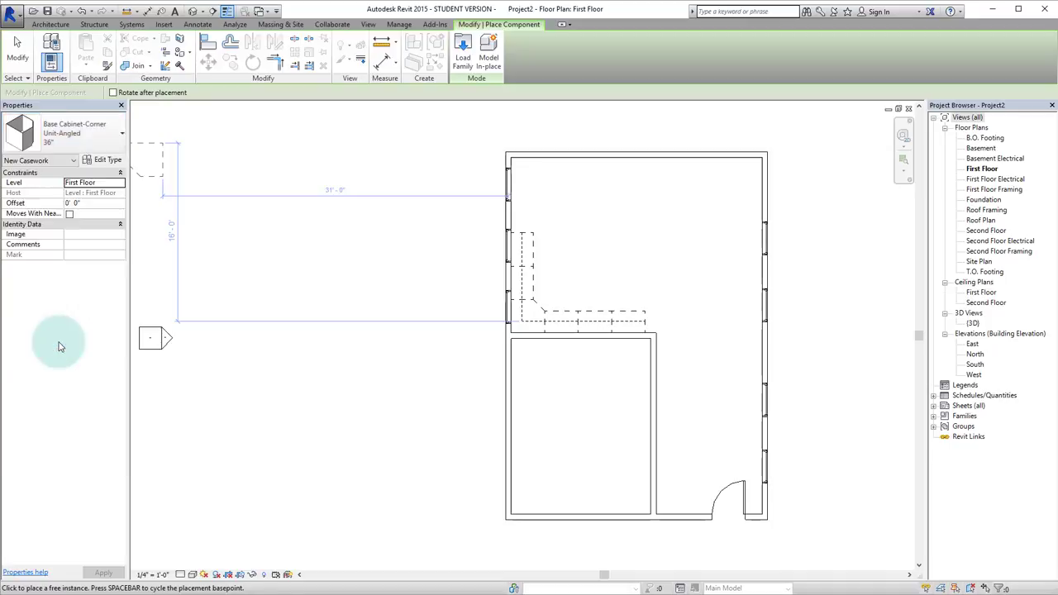
{"action": "left_click", "coordinate": [583, 378]}
{"action": "scroll", "coordinate": [556, 422], "scroll_direction": "up", "scroll_amount": 3}
{"action": "key", "text": "Escape"}
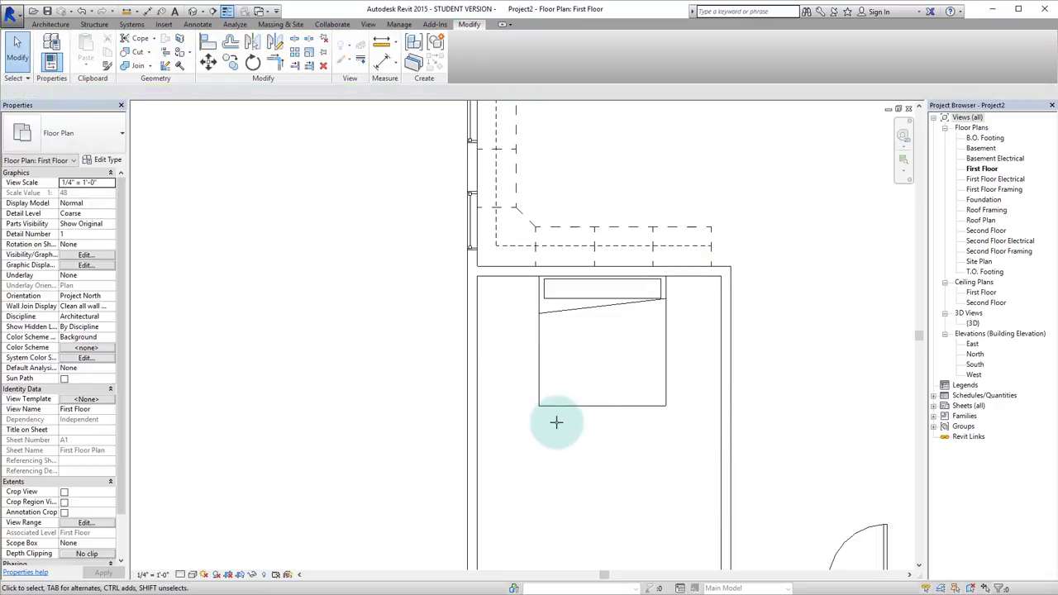
{"action": "scroll", "coordinate": [554, 423], "scroll_direction": "down", "scroll_amount": 3}
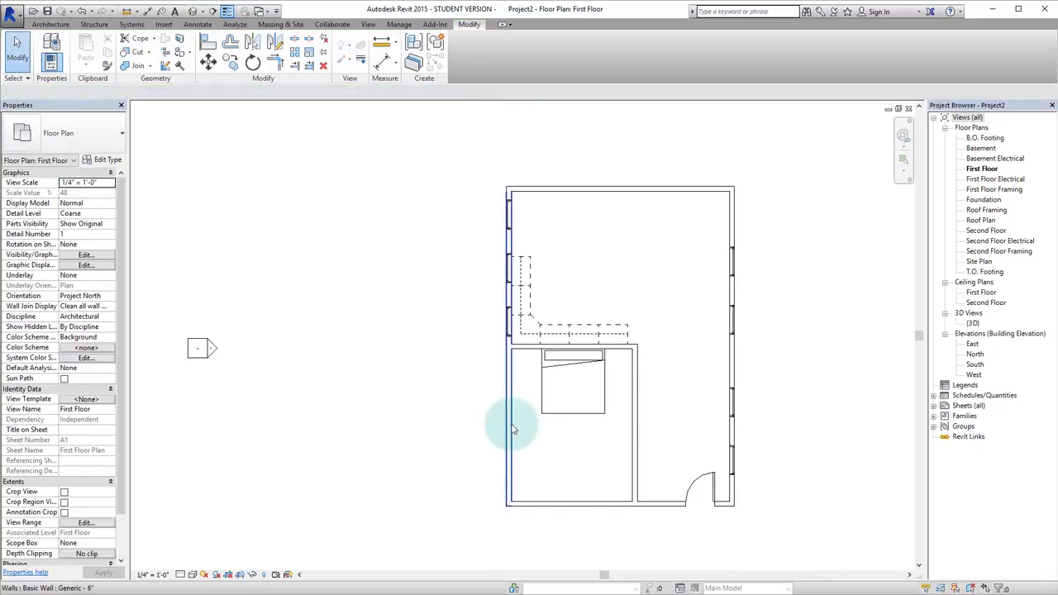
{"action": "scroll", "coordinate": [513, 431], "scroll_direction": "up", "scroll_amount": 3}
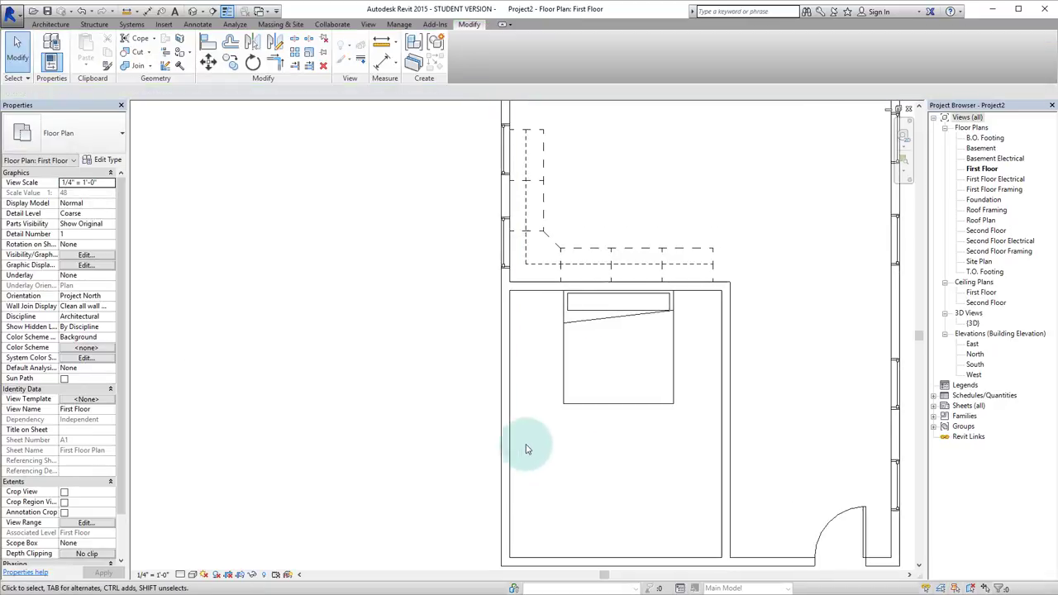
Step: Rotate the King bed 90° and move it so its headboard meets the west wall
{"action": "left_click", "coordinate": [608, 406]}
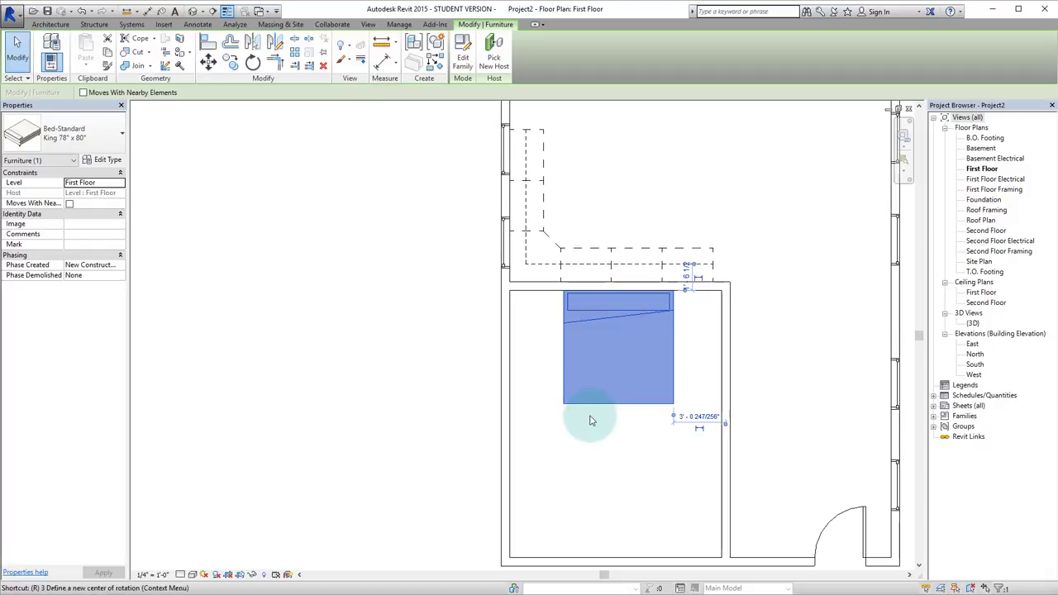
{"action": "key", "text": "r"}
{"action": "key", "text": "o"}
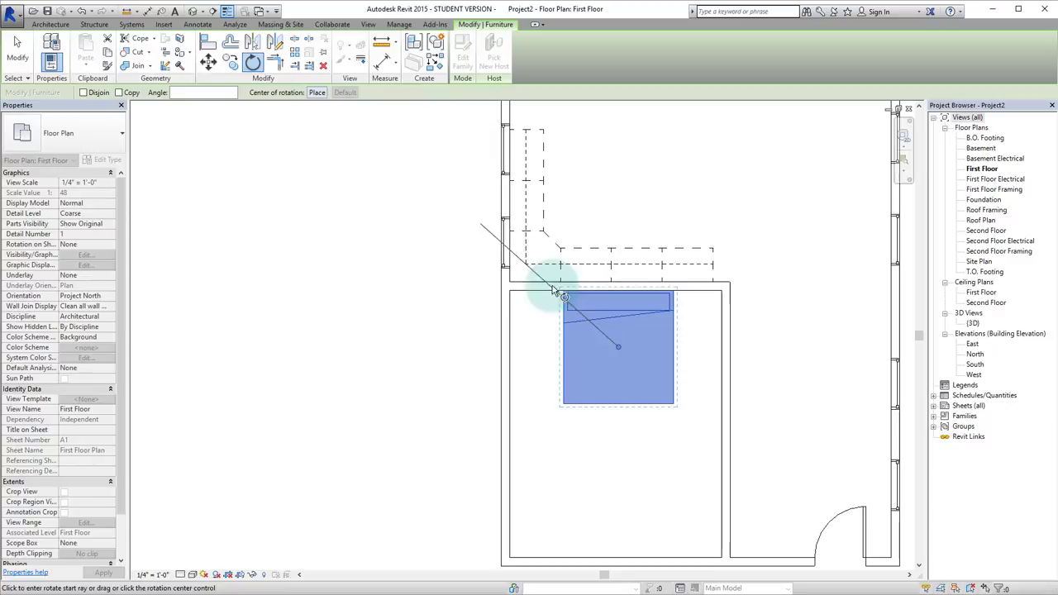
{"action": "left_click", "coordinate": [617, 190]}
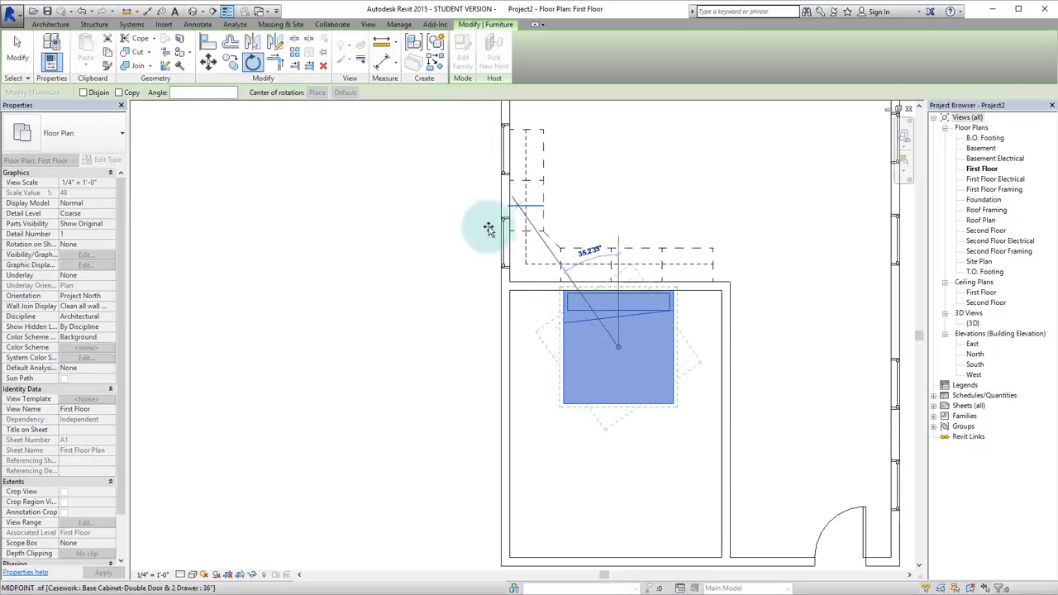
{"action": "left_click", "coordinate": [430, 352]}
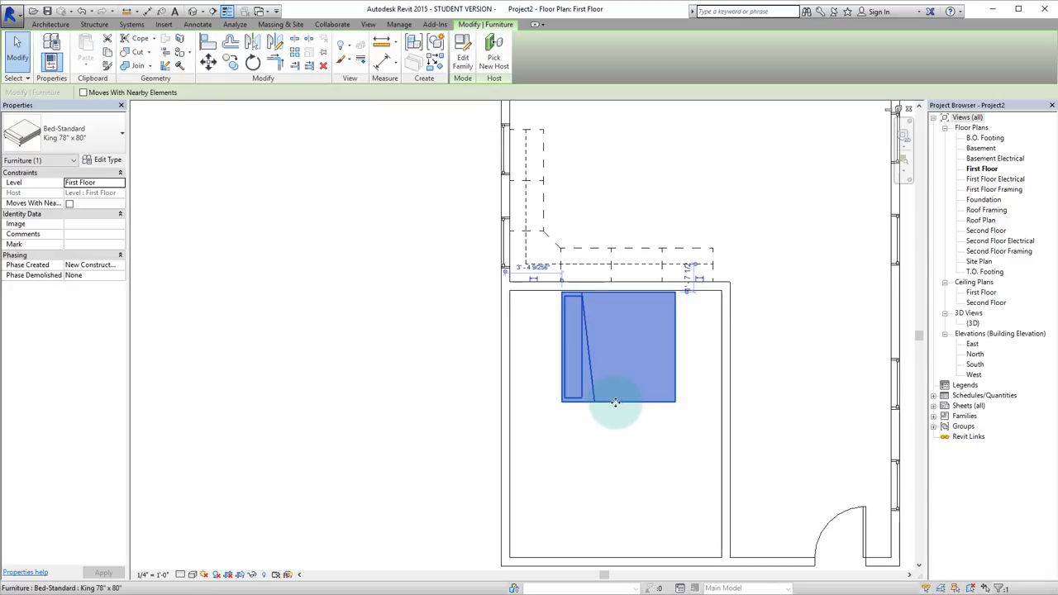
{"action": "left_click_drag", "start_coordinate": [614, 406], "coordinate": [562, 475]}
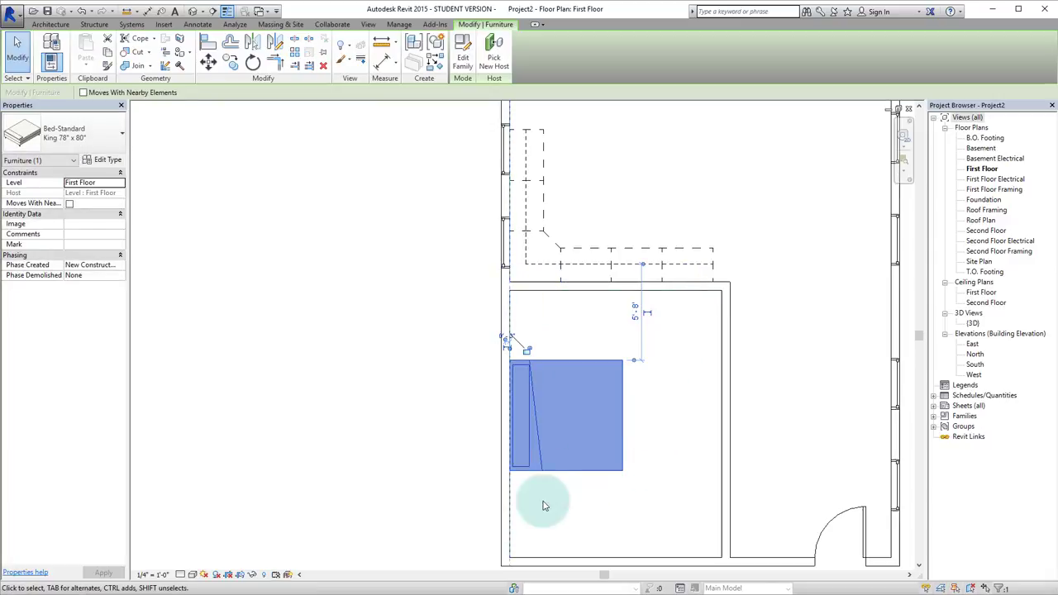
{"action": "scroll", "coordinate": [562, 489], "scroll_direction": "down", "scroll_amount": 3}
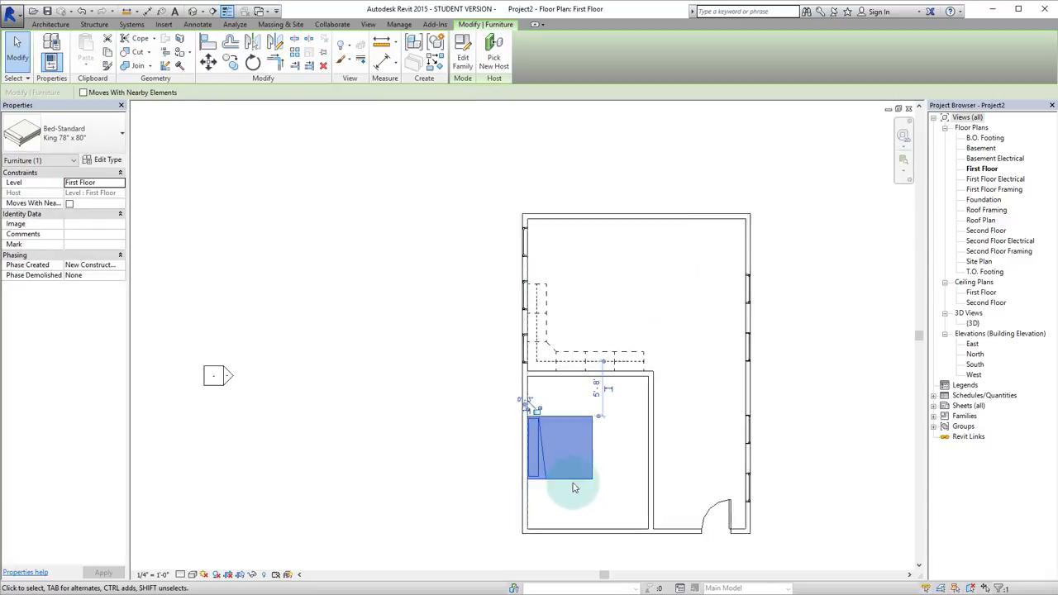
{"action": "scroll", "coordinate": [673, 452], "scroll_direction": "up", "scroll_amount": 3}
Step: Deselect the bed, select the existing bottom-right door and pan to its area
{"action": "left_click", "coordinate": [673, 453]}
{"action": "left_click", "coordinate": [706, 564]}
{"action": "middle_click_drag", "start_coordinate": [707, 565], "coordinate": [701, 515]}
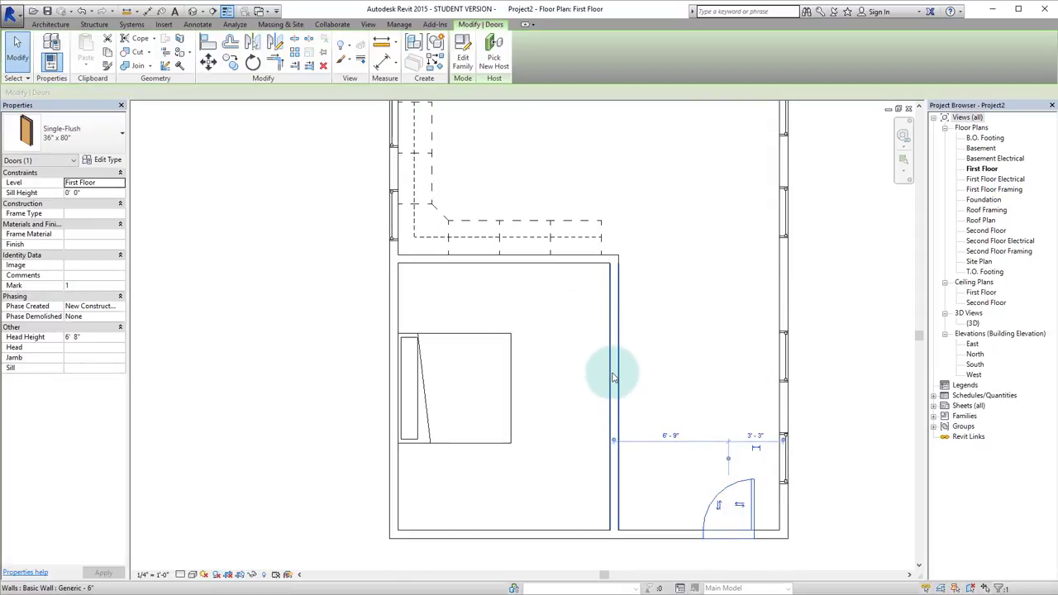
Step: Place a second Single-Flush 36" x 80" door in the bedroom's east wall near its top
{"action": "key", "text": "s"}
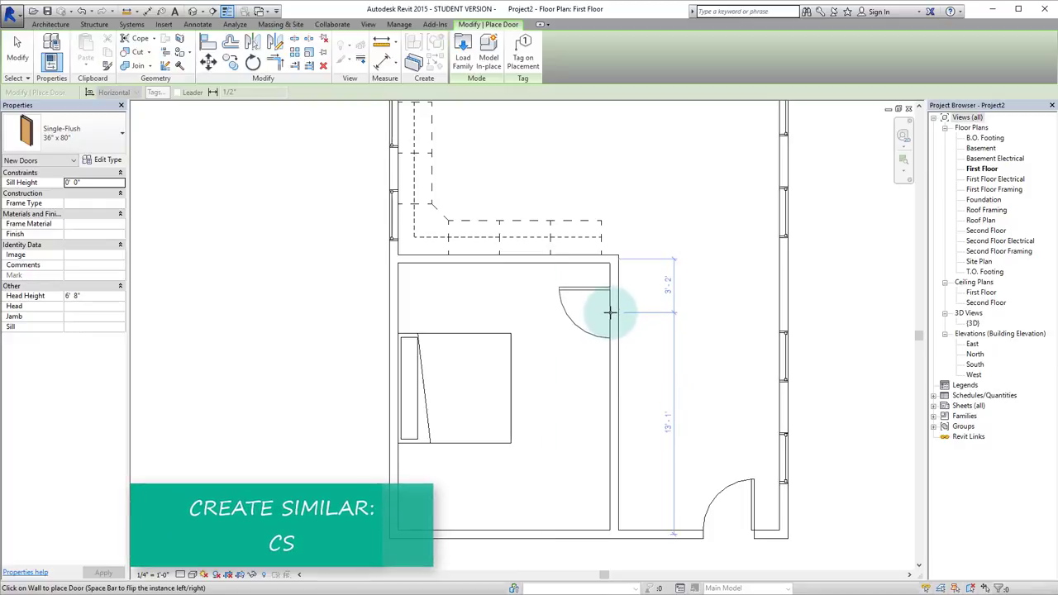
{"action": "scroll", "coordinate": [609, 310], "scroll_direction": "down", "scroll_amount": 4}
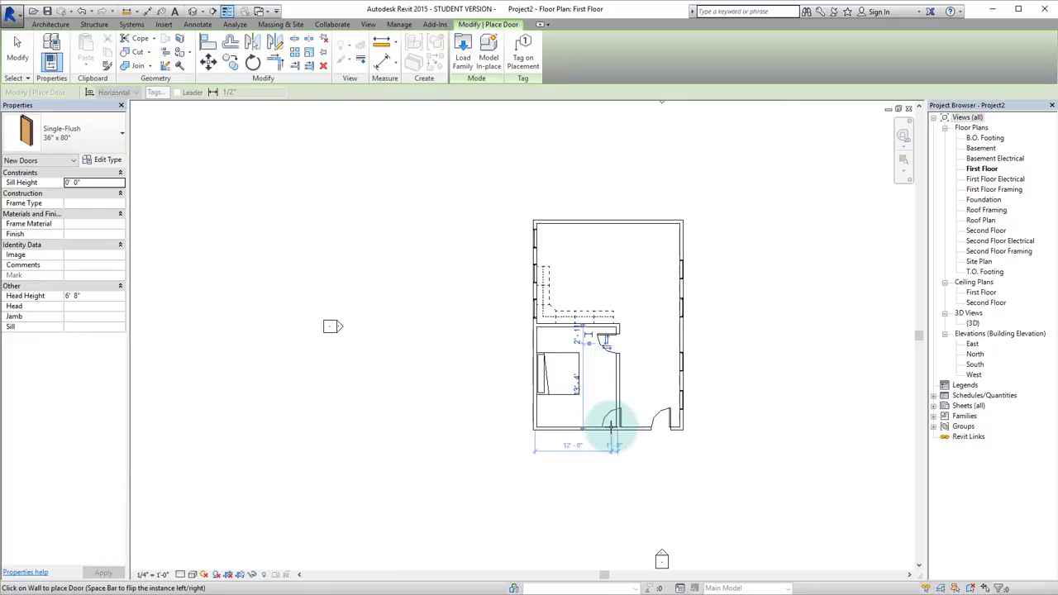
{"action": "key", "text": "Escape"}
{"action": "scroll", "coordinate": [609, 330], "scroll_direction": "up", "scroll_amount": 5}
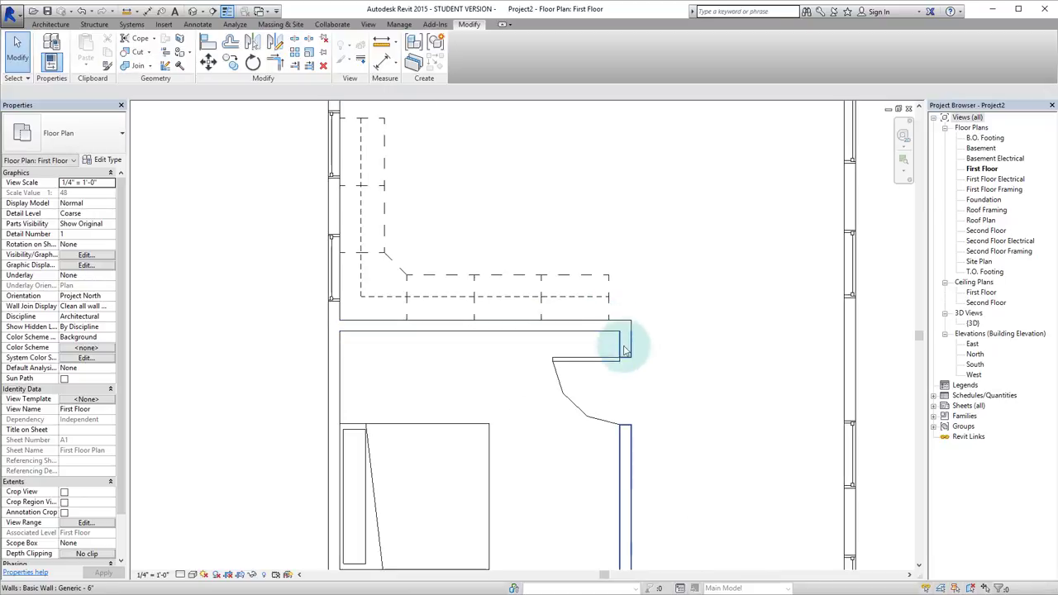
{"action": "scroll", "coordinate": [570, 377], "scroll_direction": "up", "scroll_amount": 1}
{"action": "scroll", "coordinate": [413, 359], "scroll_direction": "up", "scroll_amount": 2}
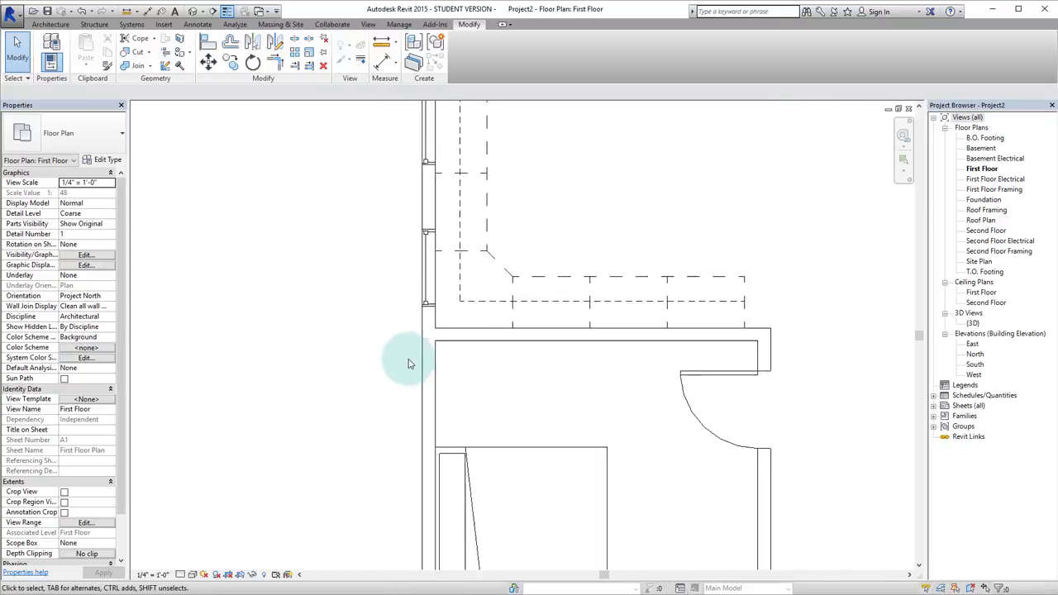
{"action": "scroll", "coordinate": [421, 380], "scroll_direction": "down", "scroll_amount": 3}
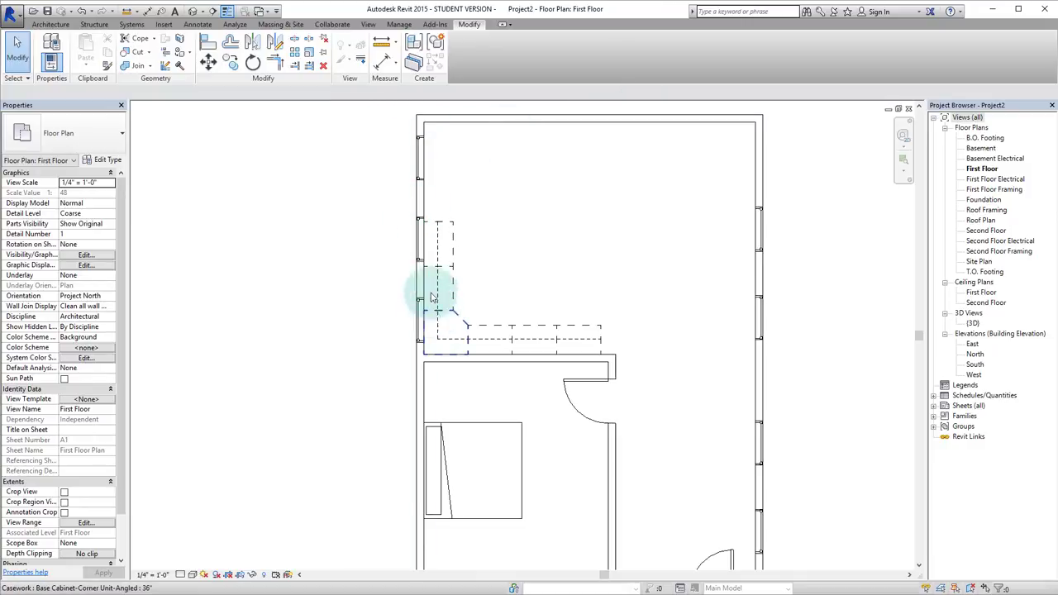
{"action": "scroll", "coordinate": [487, 317], "scroll_direction": "up", "scroll_amount": 2}
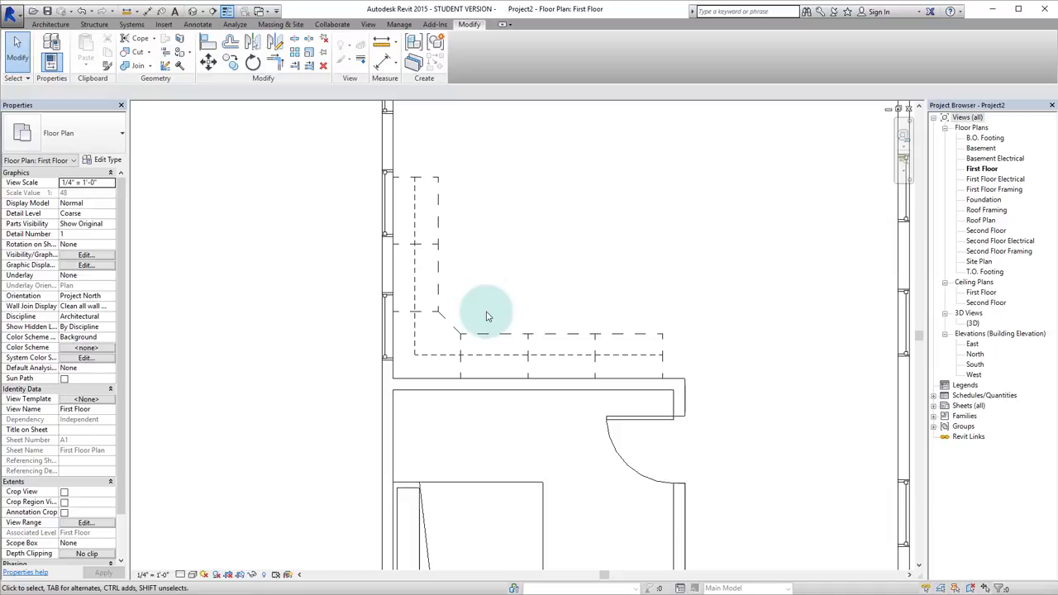
Step: Switch the walls to thin lines with TL and zoom in on the kitchen cabinets
{"action": "key", "text": "t"}
{"action": "key", "text": "l"}
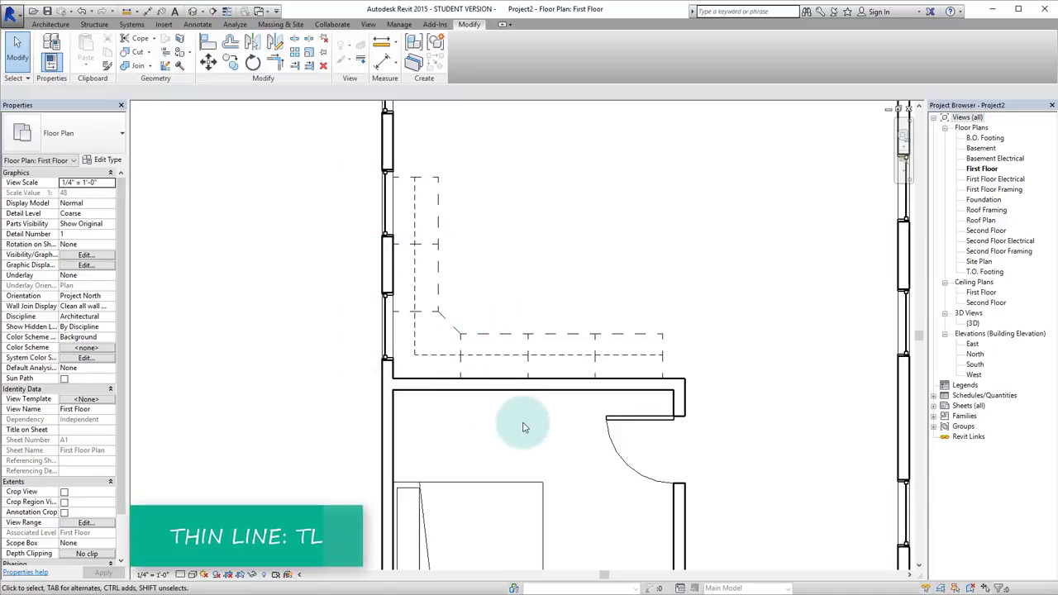
{"action": "middle_click_drag", "start_coordinate": [750, 364], "coordinate": [709, 297]}
{"action": "scroll", "coordinate": [709, 298], "scroll_direction": "down", "scroll_amount": 1}
{"action": "key", "text": "l"}
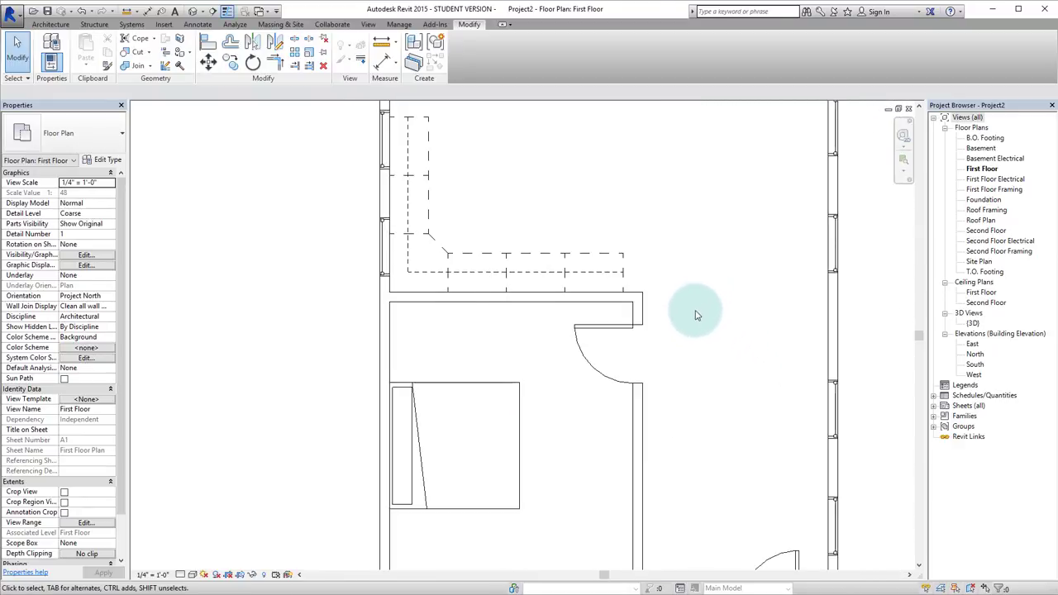
{"action": "scroll", "coordinate": [696, 314], "scroll_direction": "down", "scroll_amount": 2}
{"action": "middle_click_drag", "start_coordinate": [692, 260], "coordinate": [648, 263]}
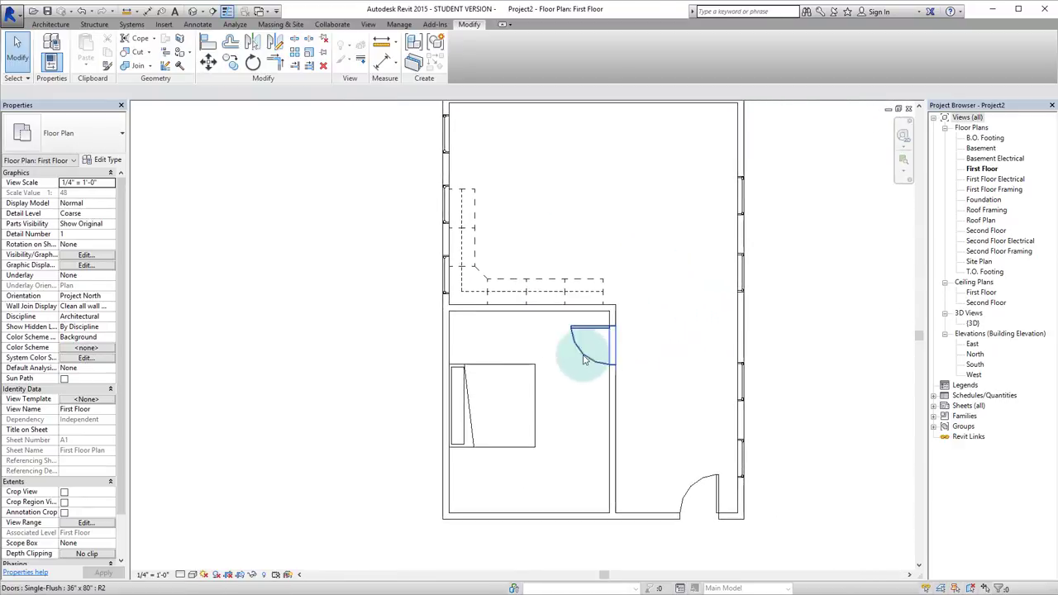
{"action": "scroll", "coordinate": [583, 359], "scroll_direction": "up", "scroll_amount": 2}
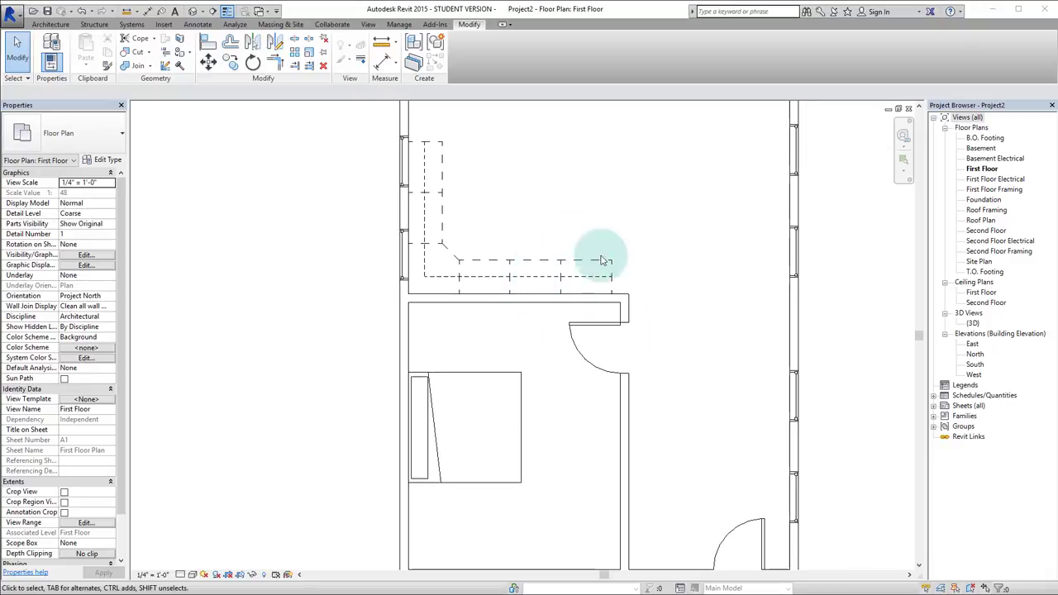
{"action": "scroll", "coordinate": [539, 271], "scroll_direction": "up", "scroll_amount": 3}
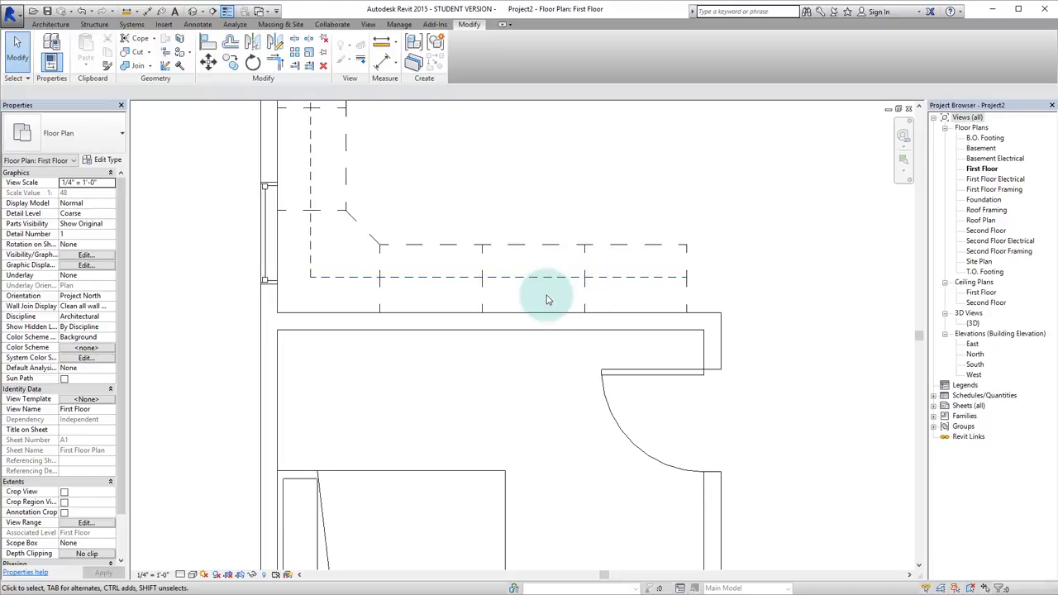
Step: Split the dashed counter line at two points and delete the 8'-0" inner segment
{"action": "key", "text": "s"}
{"action": "key", "text": "l"}
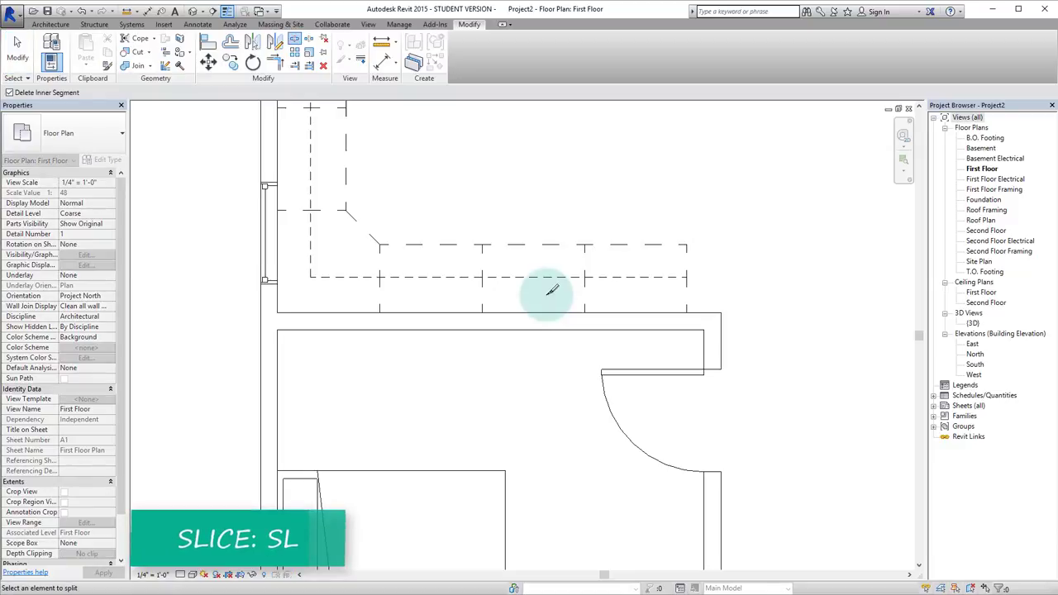
{"action": "scroll", "coordinate": [482, 268], "scroll_direction": "up", "scroll_amount": 3}
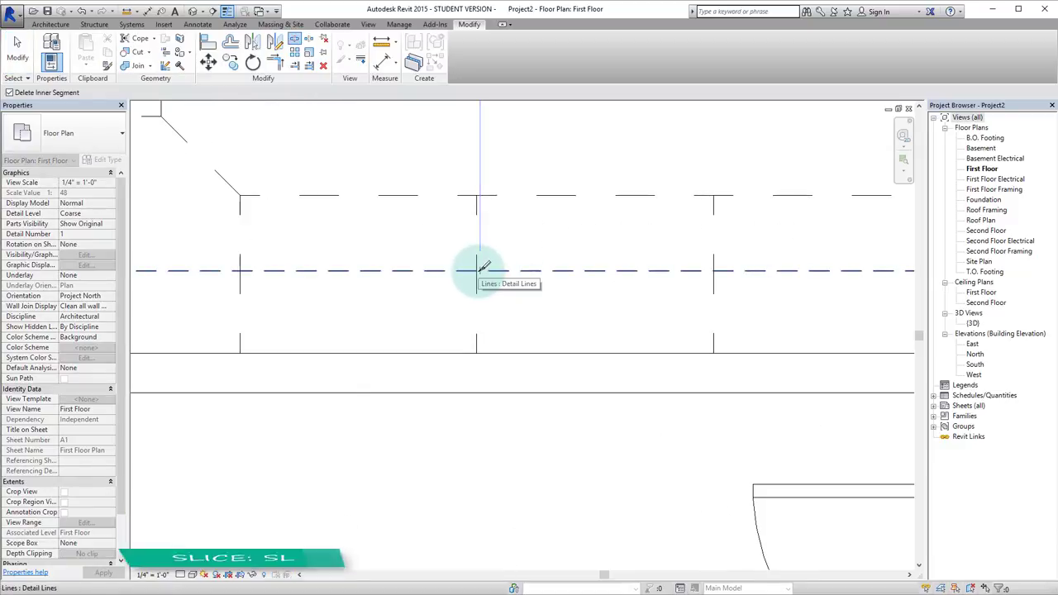
{"action": "left_click", "coordinate": [479, 269]}
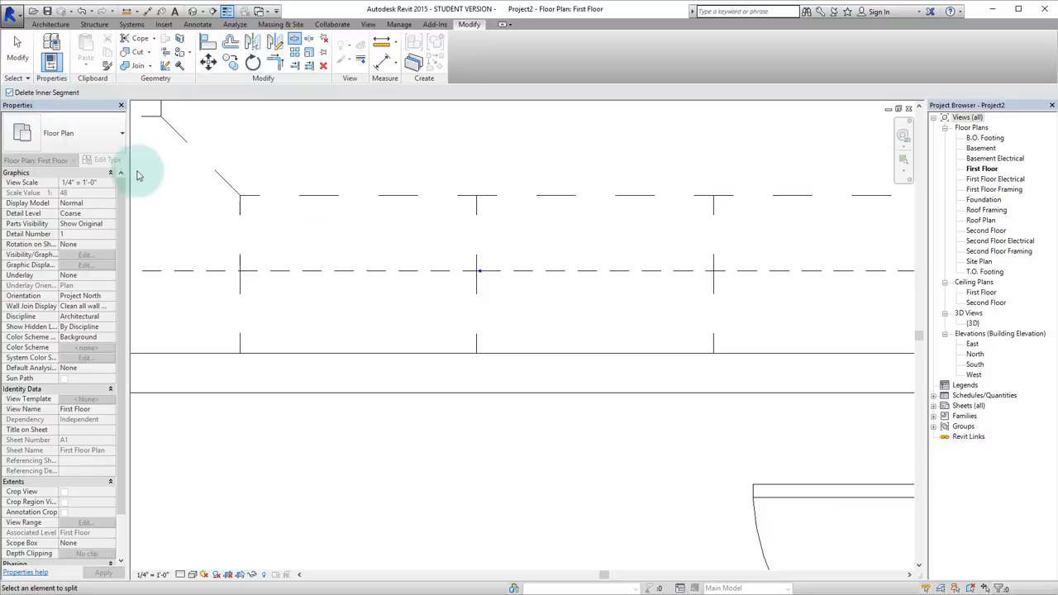
{"action": "left_click", "coordinate": [705, 270]}
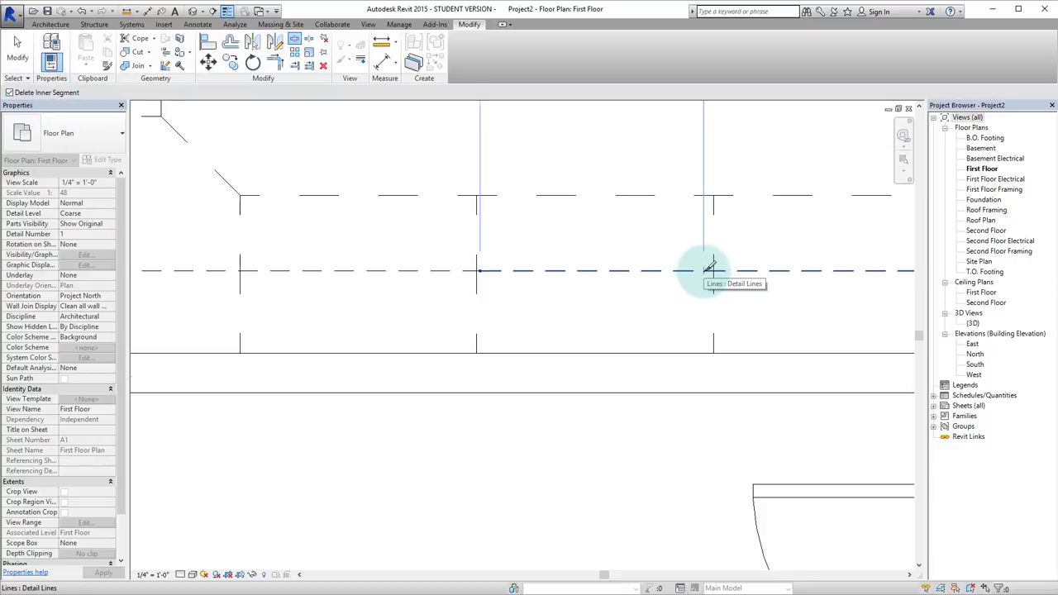
{"action": "scroll", "coordinate": [708, 268], "scroll_direction": "down", "scroll_amount": 3}
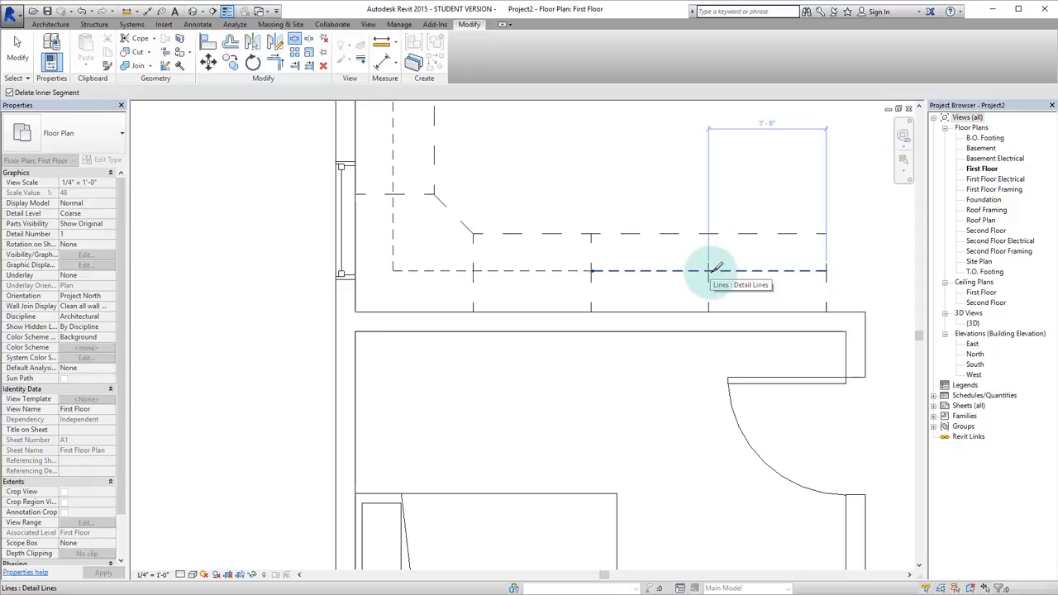
{"action": "left_click", "coordinate": [710, 270]}
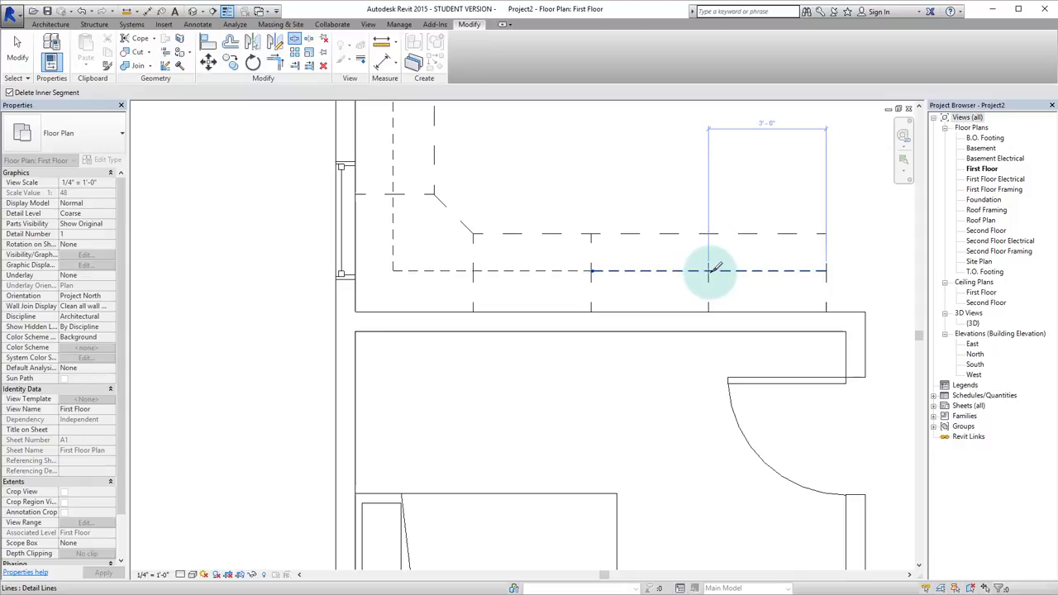
{"action": "scroll", "coordinate": [708, 269], "scroll_direction": "up", "scroll_amount": 4}
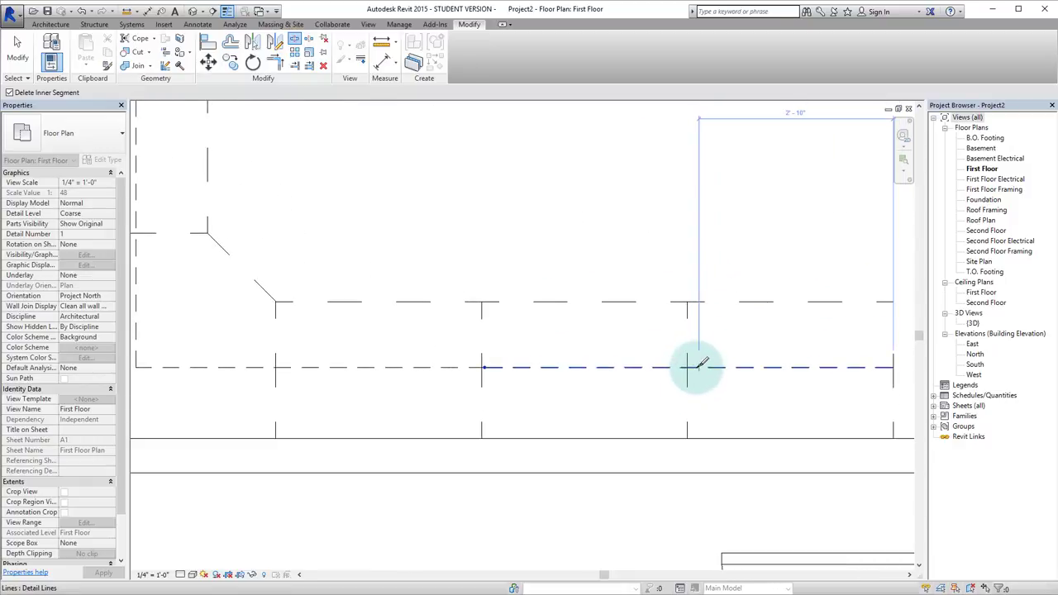
{"action": "left_click", "coordinate": [688, 364]}
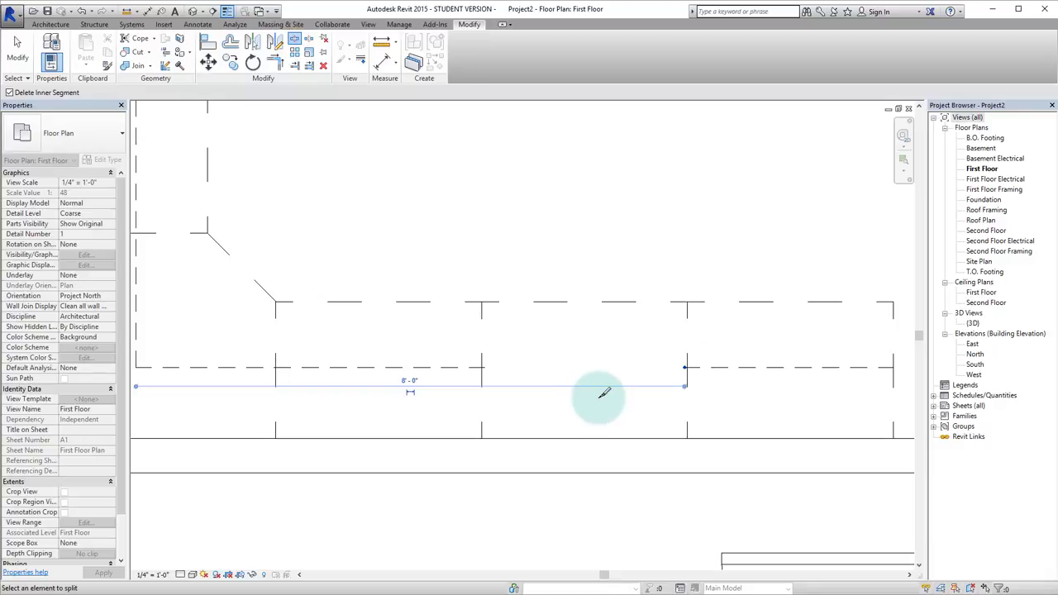
{"action": "key", "text": "Escape"}
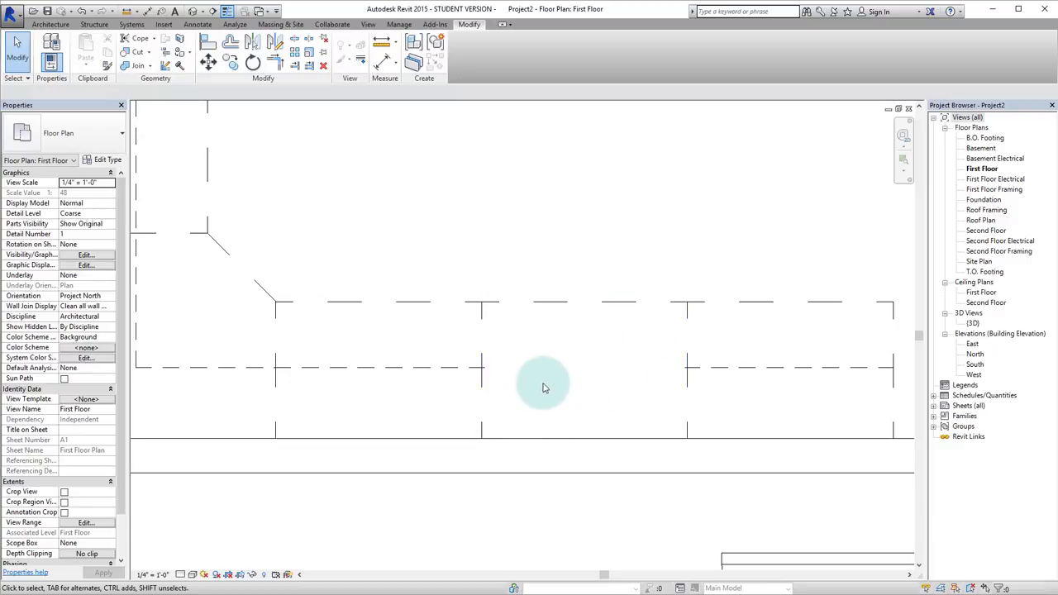
Step: Check the remaining left and right pieces of the dashed counter line
{"action": "scroll", "coordinate": [467, 380], "scroll_direction": "down", "scroll_amount": 2}
{"action": "left_click", "coordinate": [444, 370]}
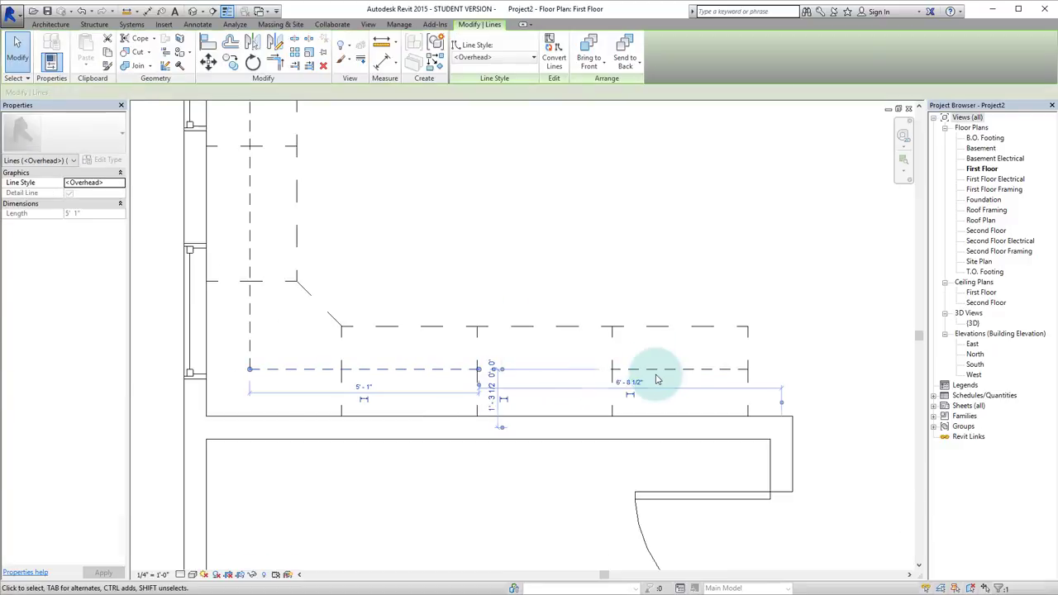
{"action": "key", "text": "Escape"}
{"action": "left_click", "coordinate": [647, 372]}
{"action": "key", "text": "Escape"}
{"action": "scroll", "coordinate": [589, 321], "scroll_direction": "up", "scroll_amount": 2}
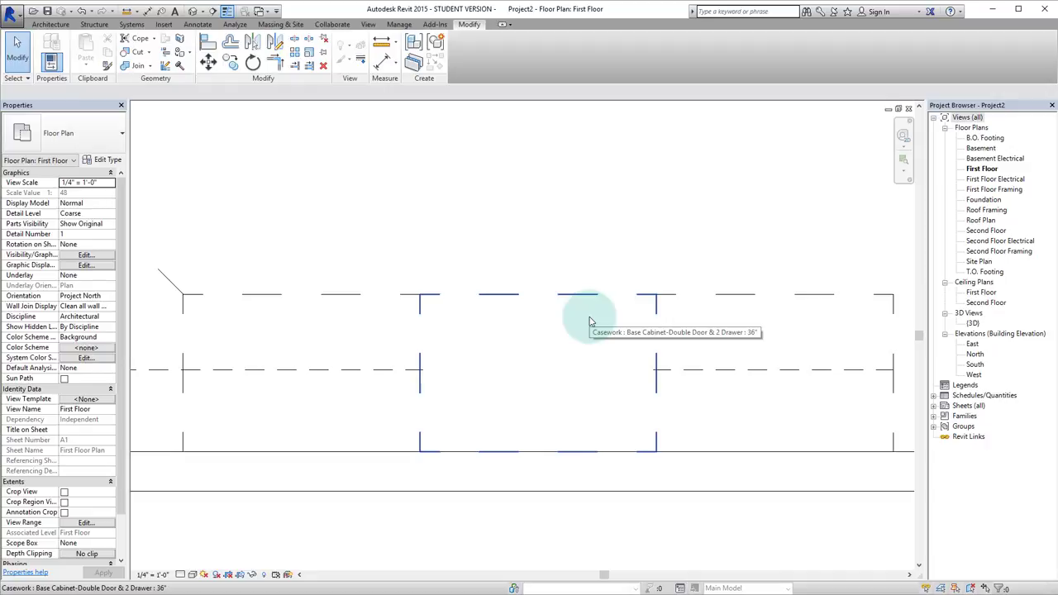
{"action": "scroll", "coordinate": [589, 320], "scroll_direction": "down", "scroll_amount": 3}
{"action": "scroll", "coordinate": [524, 455], "scroll_direction": "up", "scroll_amount": 3}
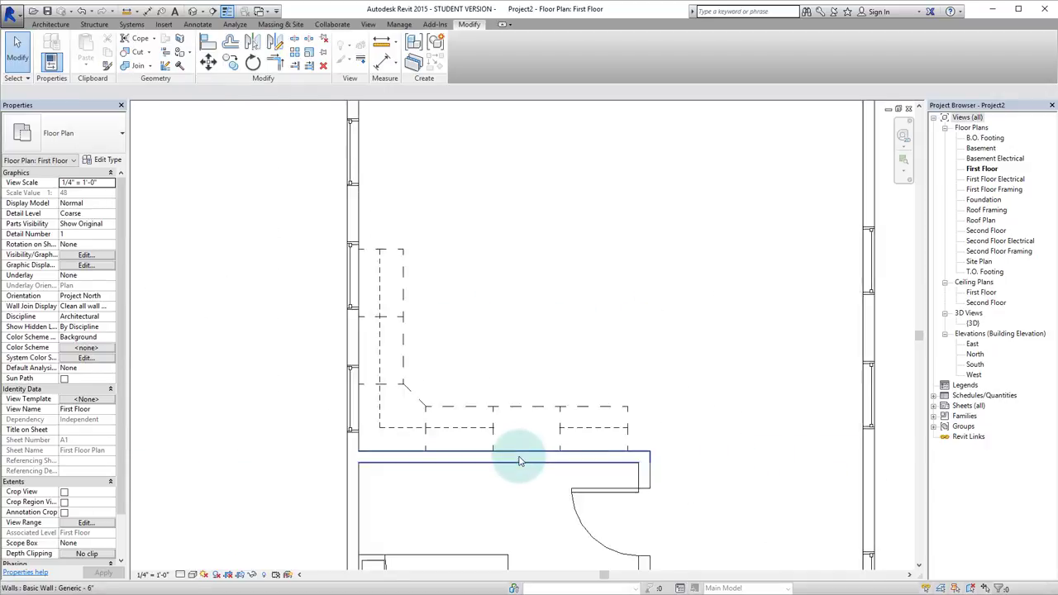
{"action": "scroll", "coordinate": [519, 460], "scroll_direction": "down", "scroll_amount": 3}
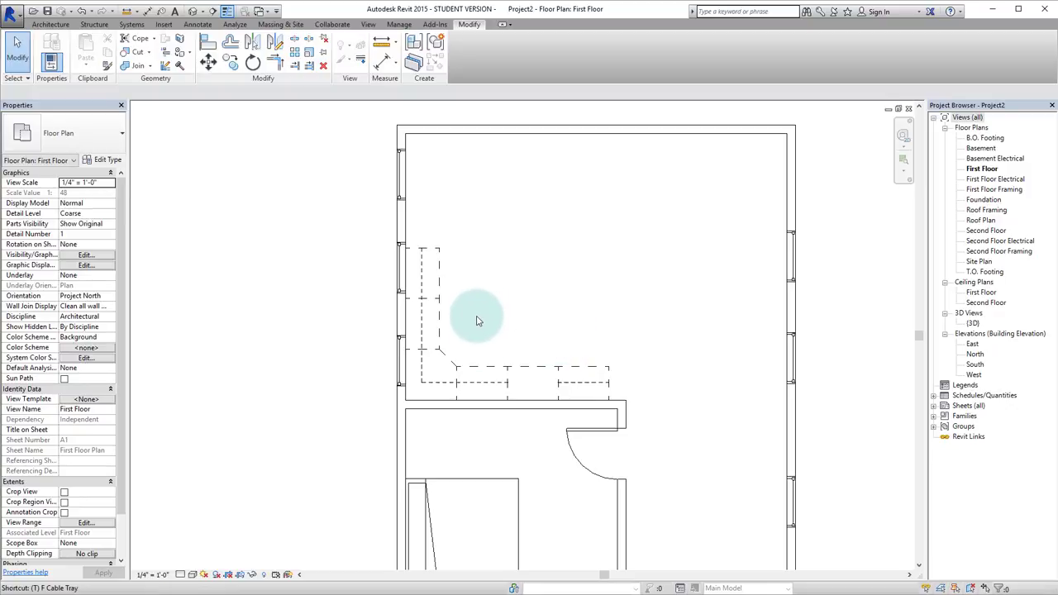
Step: Add centre-aligned KITCHEN and DINING text labels in their rooms
{"action": "key", "text": "t"}
{"action": "key", "text": "x"}
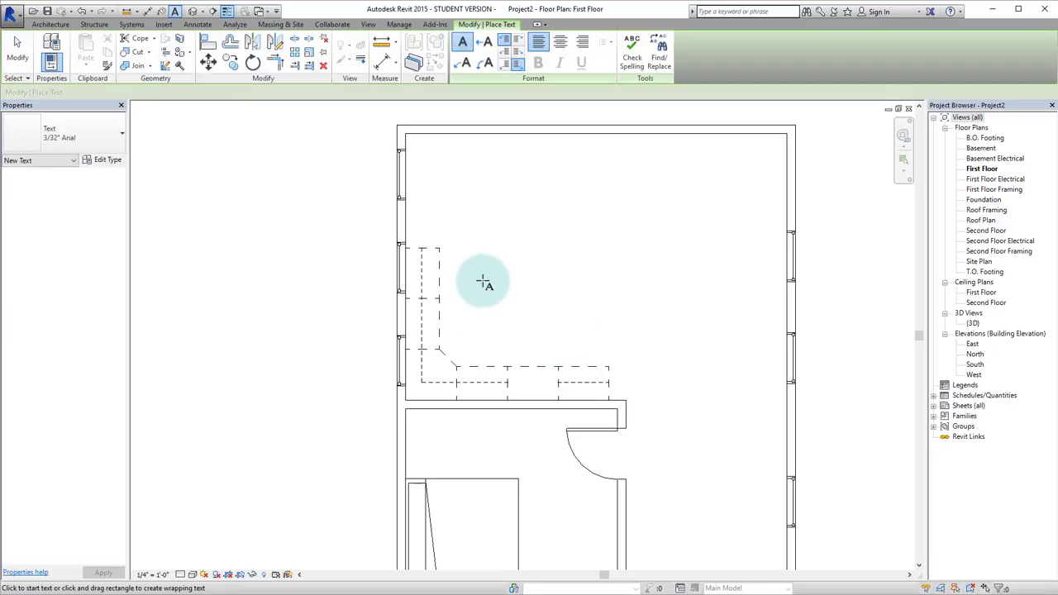
{"action": "left_click", "coordinate": [559, 41]}
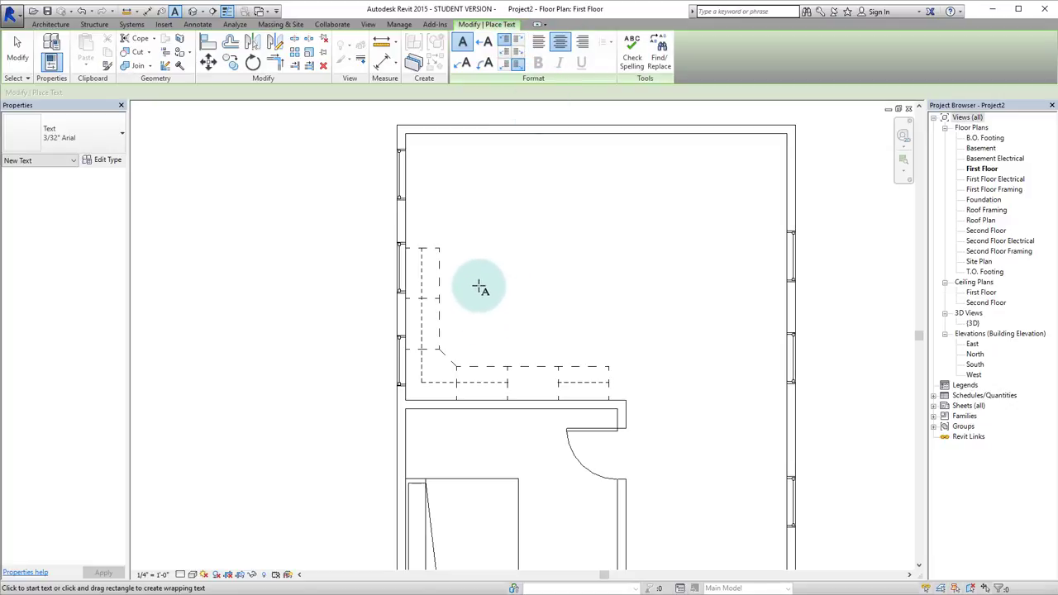
{"action": "left_click_drag", "start_coordinate": [479, 286], "coordinate": [625, 349]}
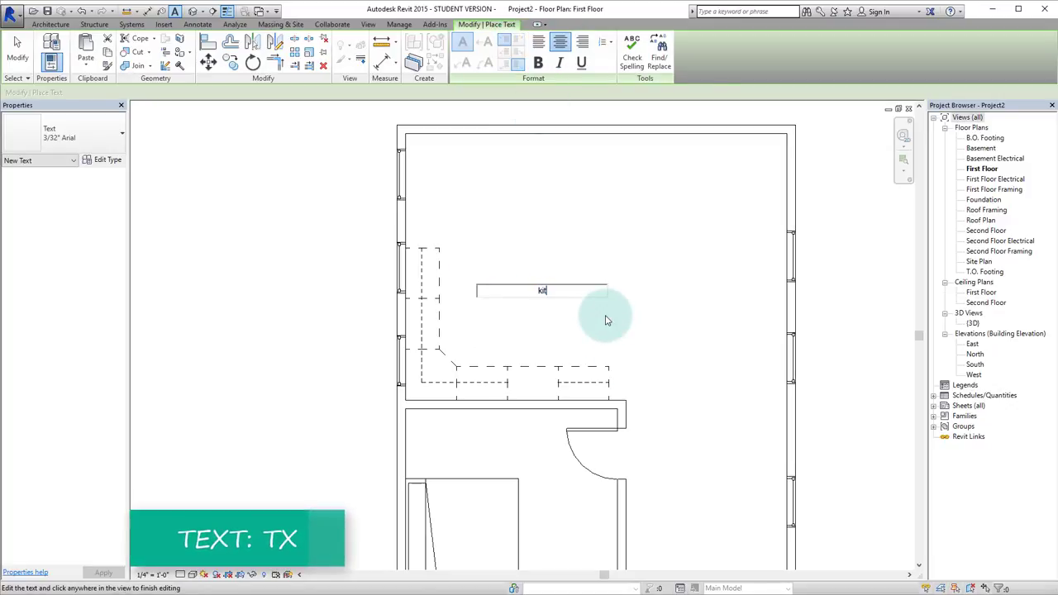
{"action": "key", "text": "BackSpace"}
{"action": "key", "text": "BackSpace"}
{"action": "key", "text": "BackSpace"}
{"action": "key", "text": "BackSpace"}
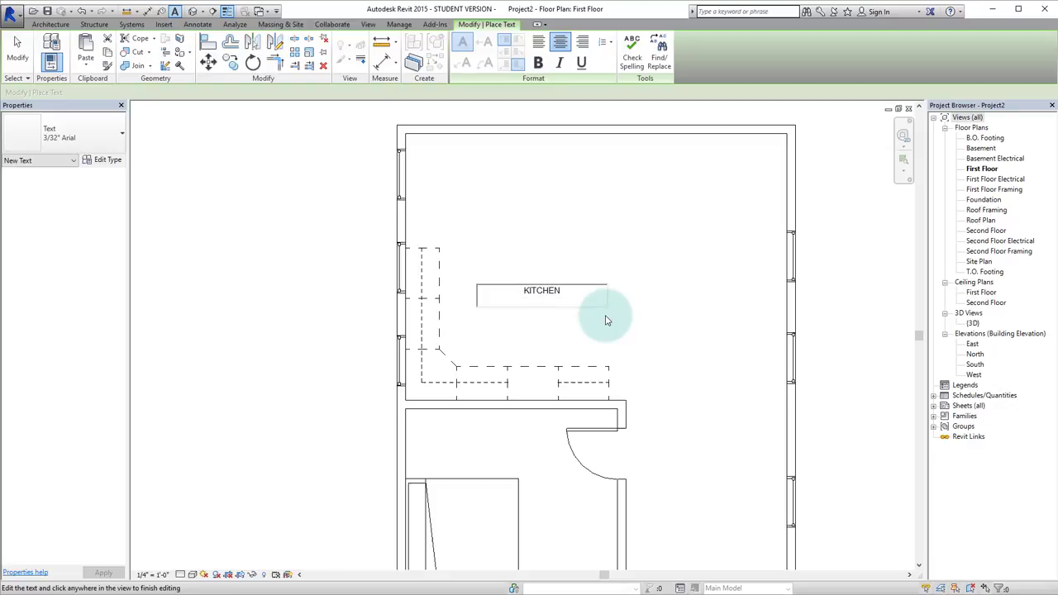
{"action": "left_click", "coordinate": [494, 194]}
{"action": "left_click_drag", "start_coordinate": [478, 166], "coordinate": [614, 191]}
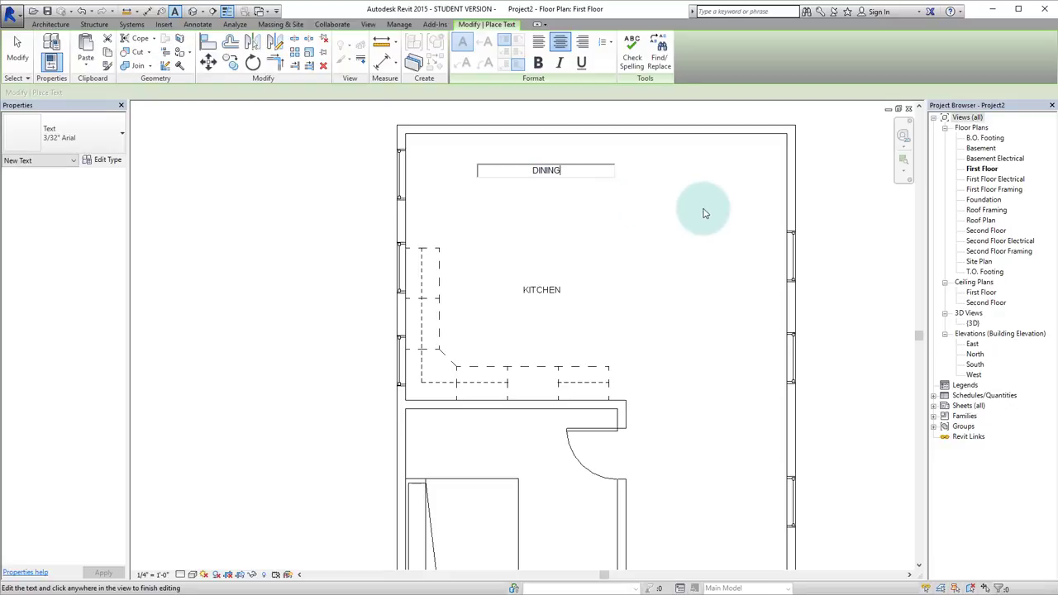
{"action": "left_click", "coordinate": [666, 189]}
Step: Add centre-aligned LIVING, BEDROOM and ENTRY text labels in their rooms
{"action": "left_click_drag", "start_coordinate": [654, 166], "coordinate": [777, 195]}
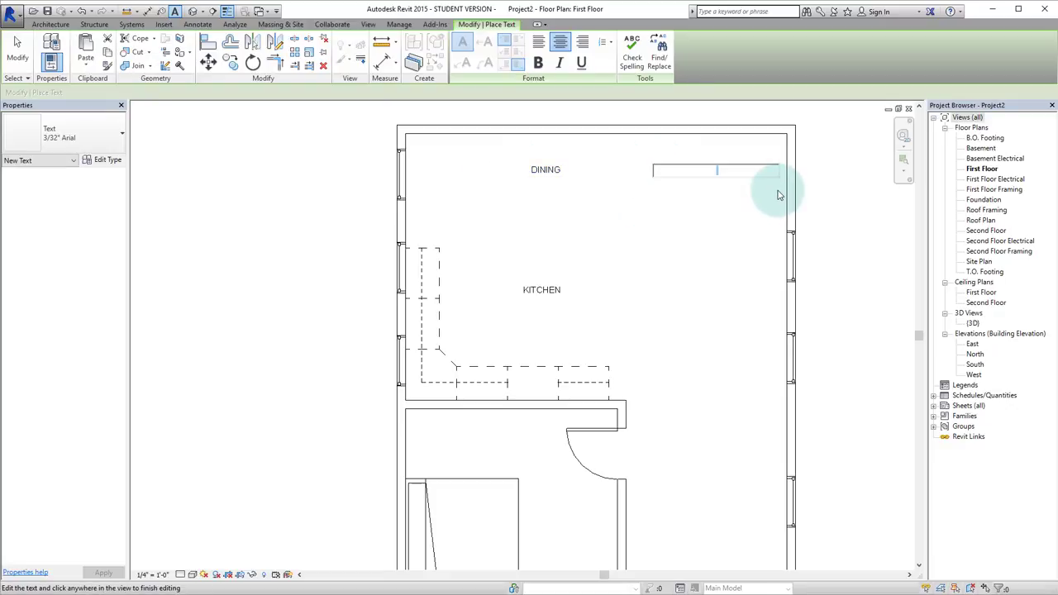
{"action": "left_click", "coordinate": [708, 314]}
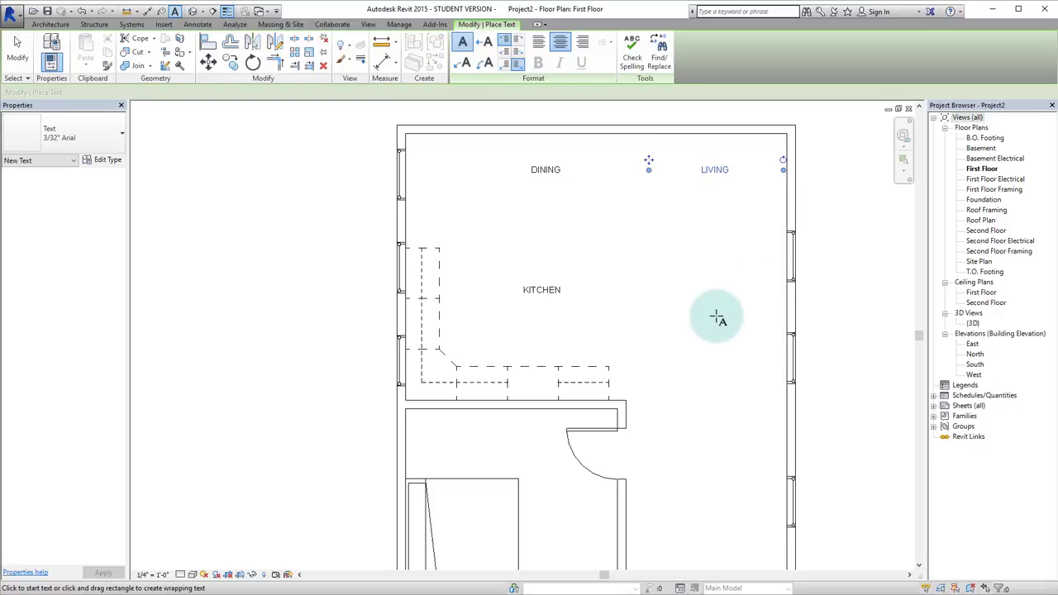
{"action": "middle_click_drag", "start_coordinate": [708, 314], "coordinate": [780, 207]}
{"action": "left_click_drag", "start_coordinate": [552, 461], "coordinate": [688, 502]}
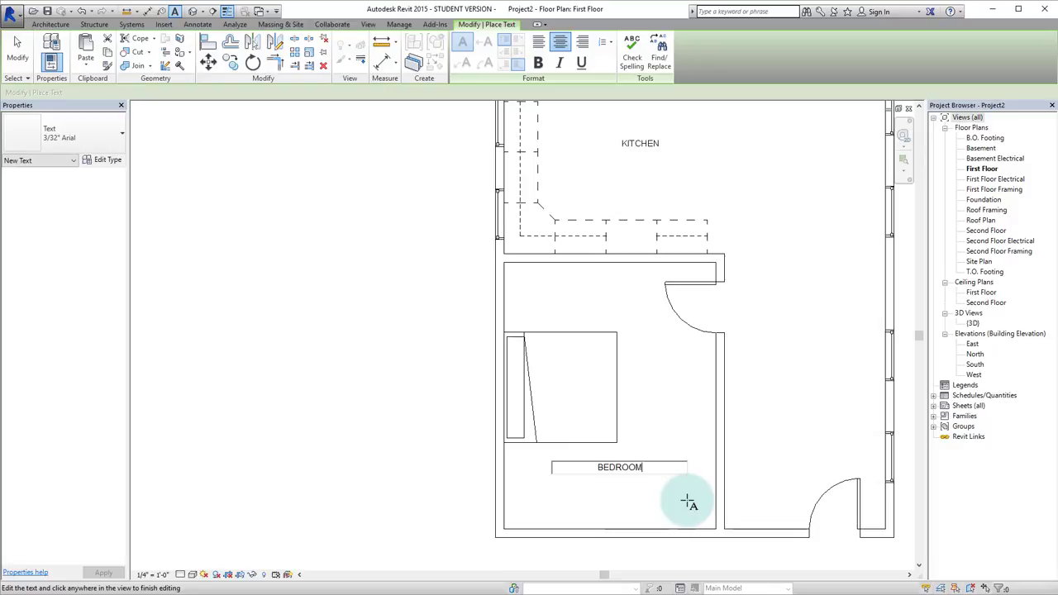
{"action": "left_click", "coordinate": [738, 418]}
{"action": "left_click_drag", "start_coordinate": [738, 418], "coordinate": [859, 466]}
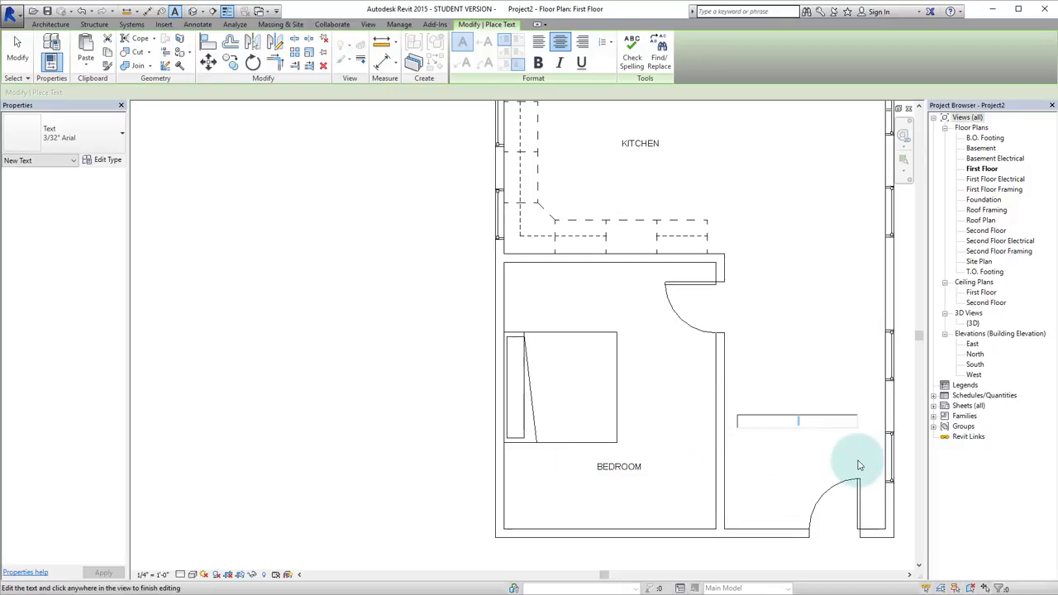
{"action": "left_click", "coordinate": [800, 354]}
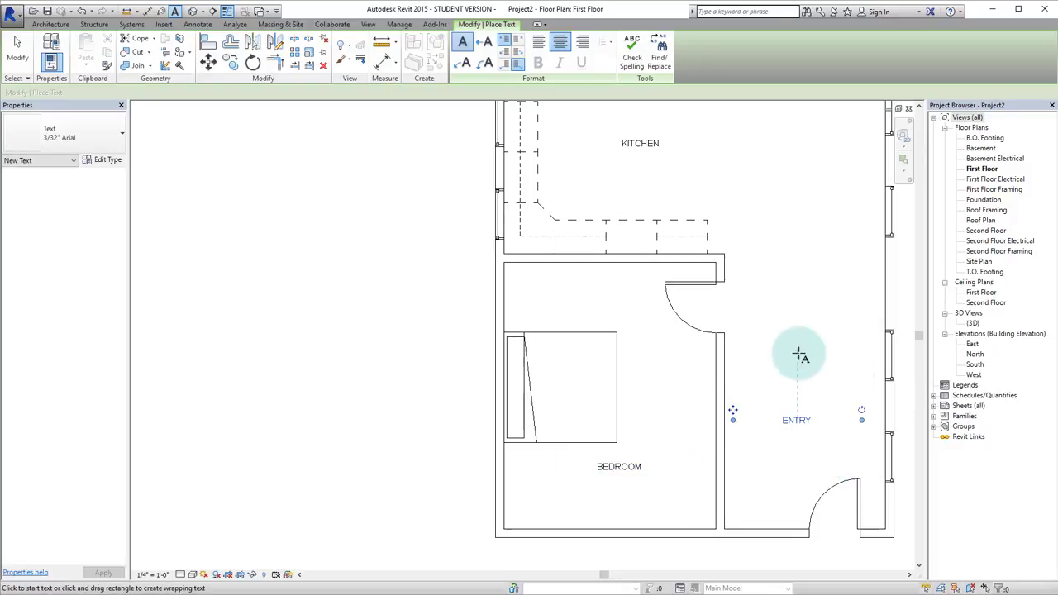
{"action": "scroll", "coordinate": [661, 463], "scroll_direction": "down", "scroll_amount": 3}
{"action": "scroll", "coordinate": [676, 471], "scroll_direction": "up", "scroll_amount": 1}
{"action": "scroll", "coordinate": [676, 471], "scroll_direction": "up", "scroll_amount": 2}
{"action": "key", "text": "Escape"}
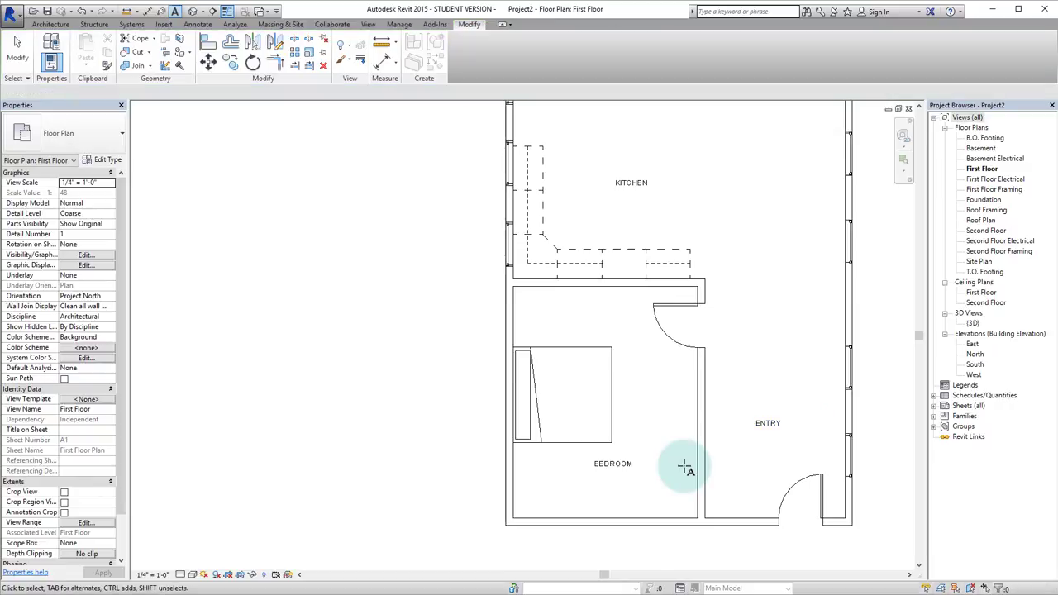
Step: Group the five room label text notes into a detail group named ROOM LABELS
{"action": "left_click", "coordinate": [628, 467]}
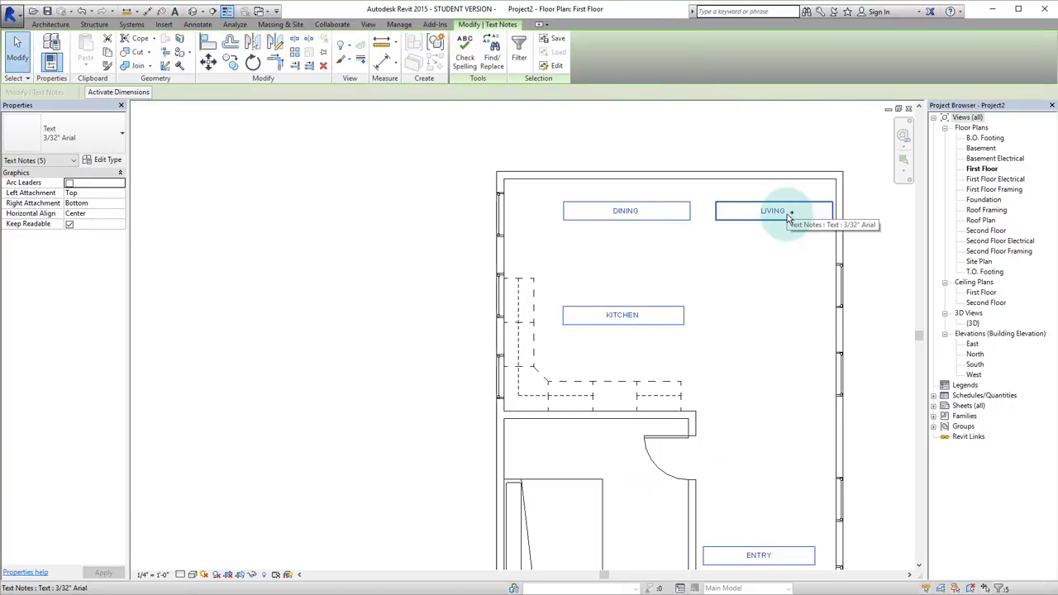
{"action": "scroll", "coordinate": [789, 217], "scroll_direction": "down", "scroll_amount": 2}
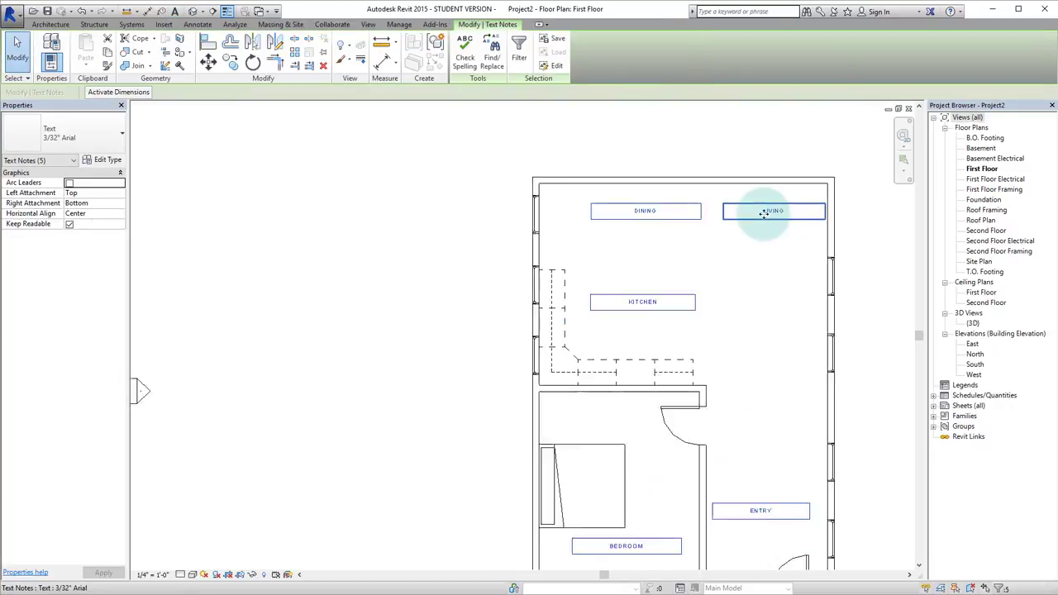
{"action": "key", "text": "g"}
{"action": "key", "text": "p"}
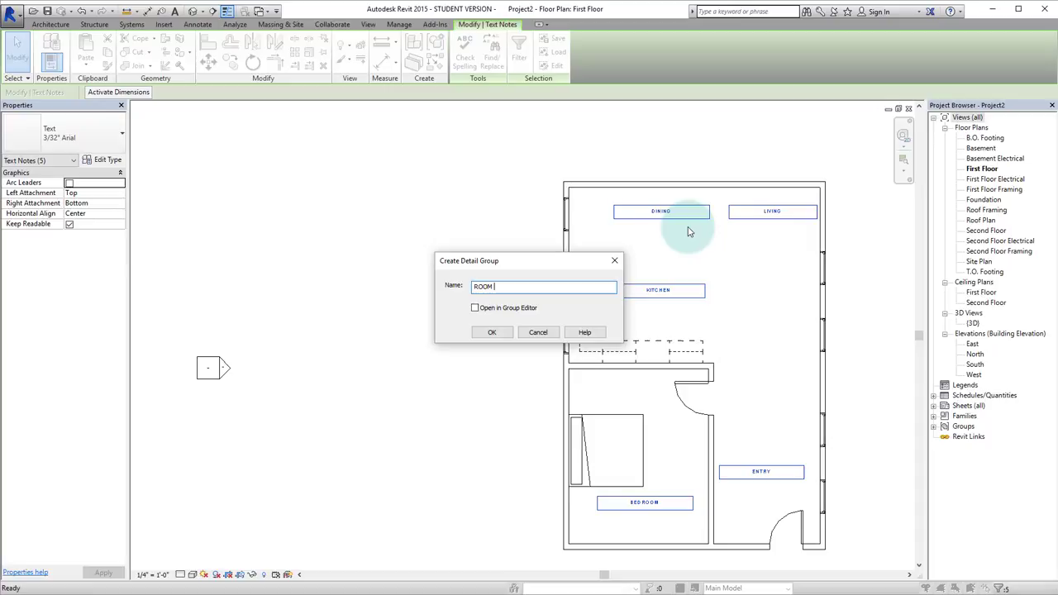
{"action": "type", "text": "ROOM LABELS"}
{"action": "key", "text": "Return"}
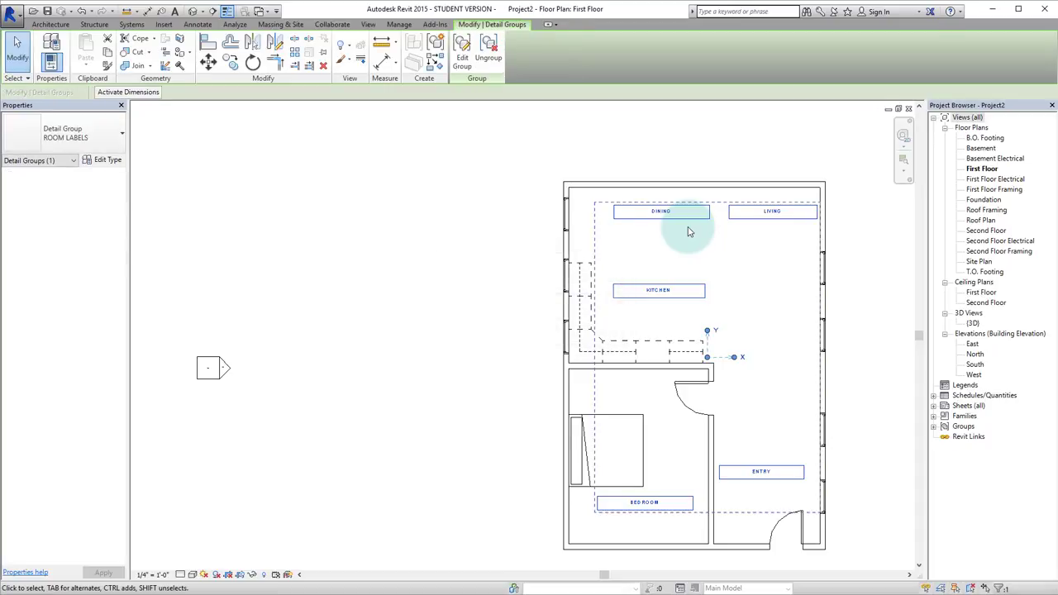
Step: Offset a copy of the bedroom's east wall 5' to the right
{"action": "left_click", "coordinate": [846, 349]}
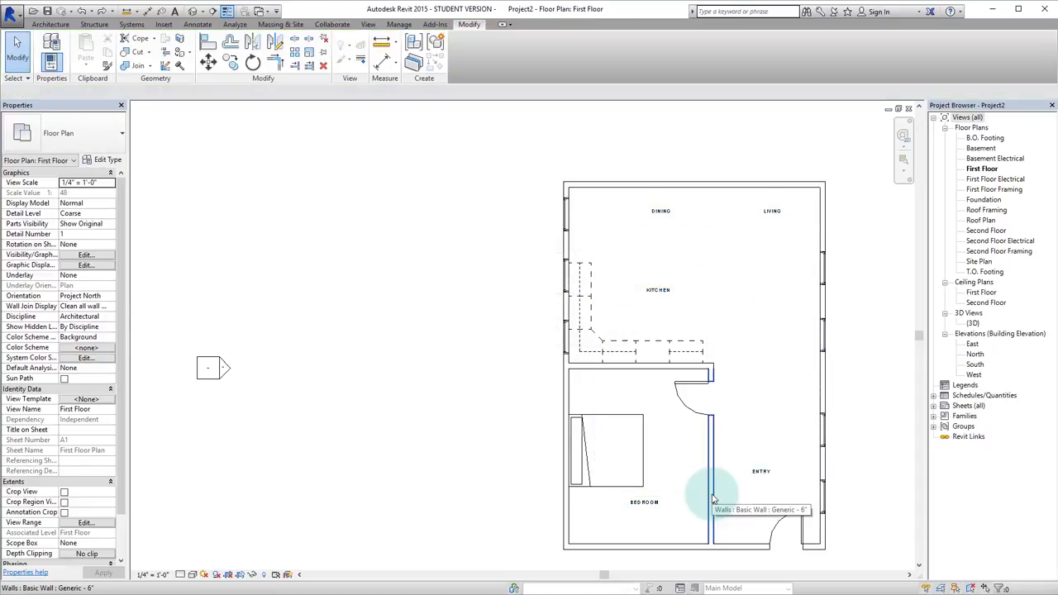
{"action": "left_click", "coordinate": [714, 499]}
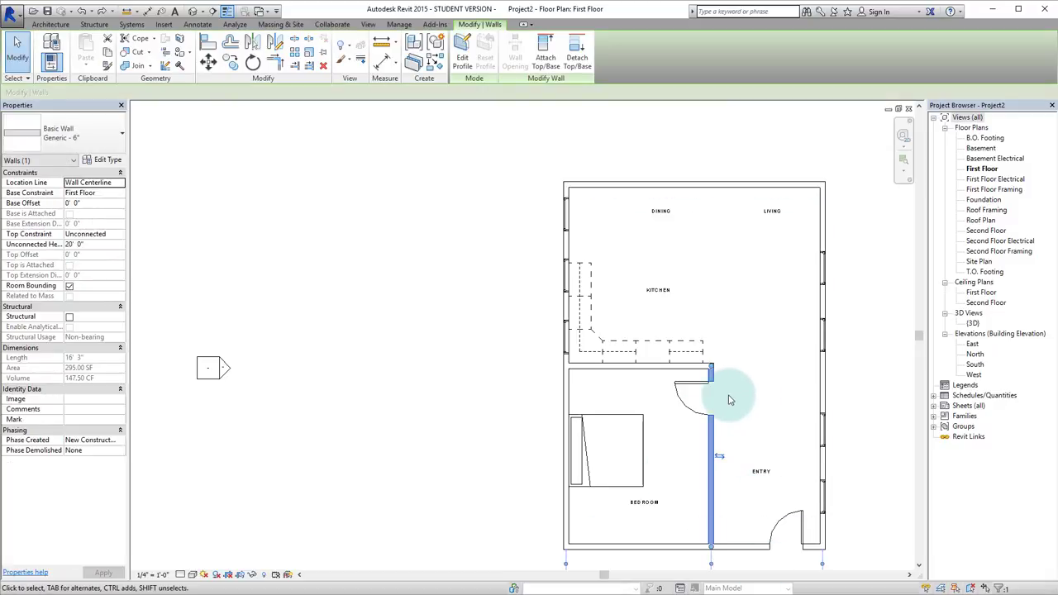
{"action": "scroll", "coordinate": [775, 544], "scroll_direction": "up", "scroll_amount": 4}
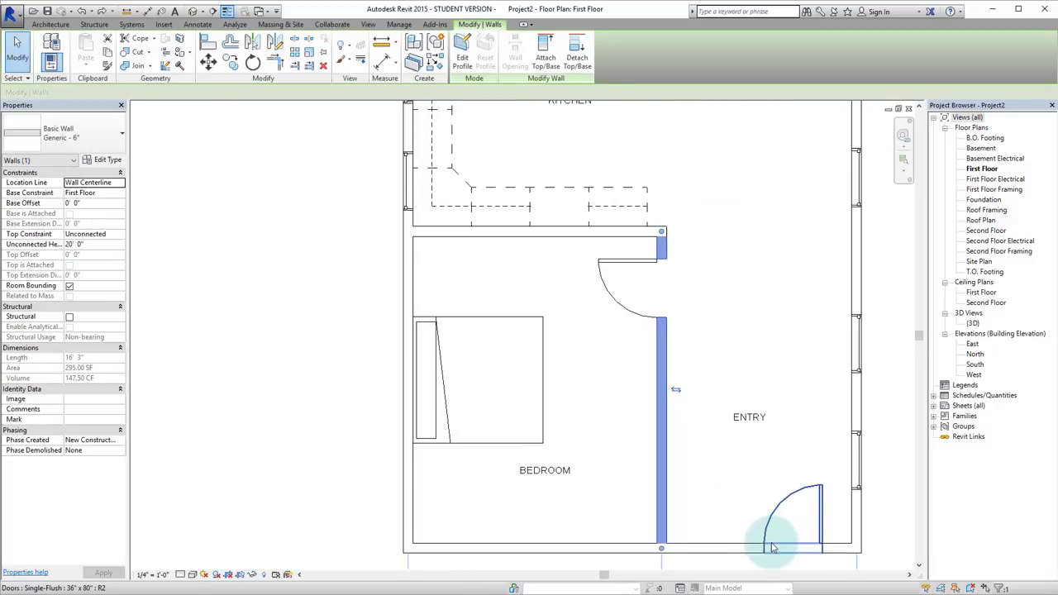
{"action": "key", "text": "o"}
{"action": "key", "text": "f"}
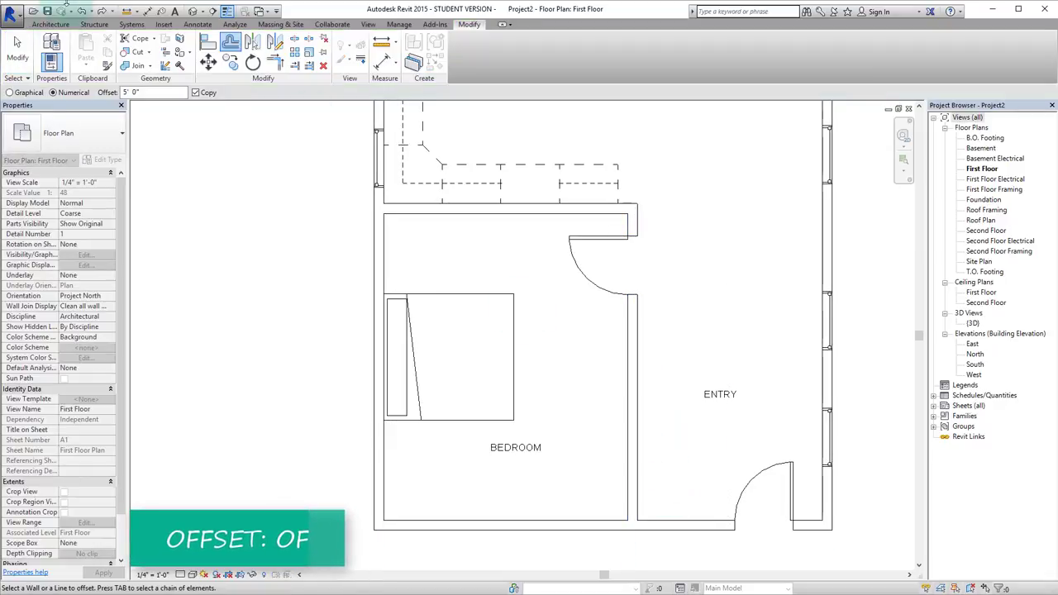
{"action": "left_click", "coordinate": [632, 461]}
{"action": "key", "text": "Escape"}
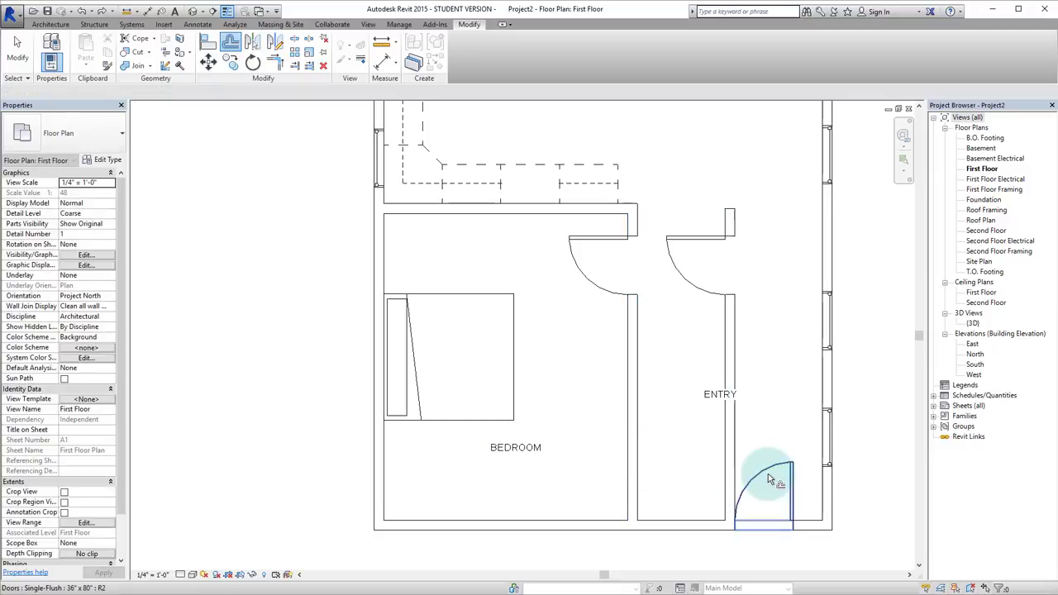
Step: Move the entry door slightly to the right
{"action": "left_click", "coordinate": [767, 480]}
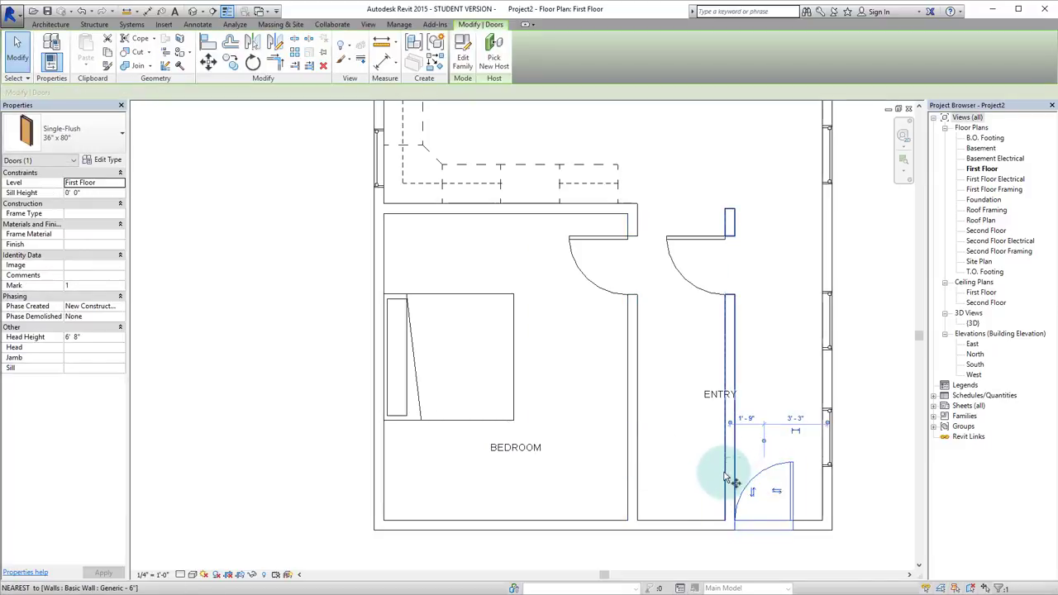
{"action": "key", "text": "m"}
{"action": "key", "text": "v"}
{"action": "left_click", "coordinate": [769, 533]}
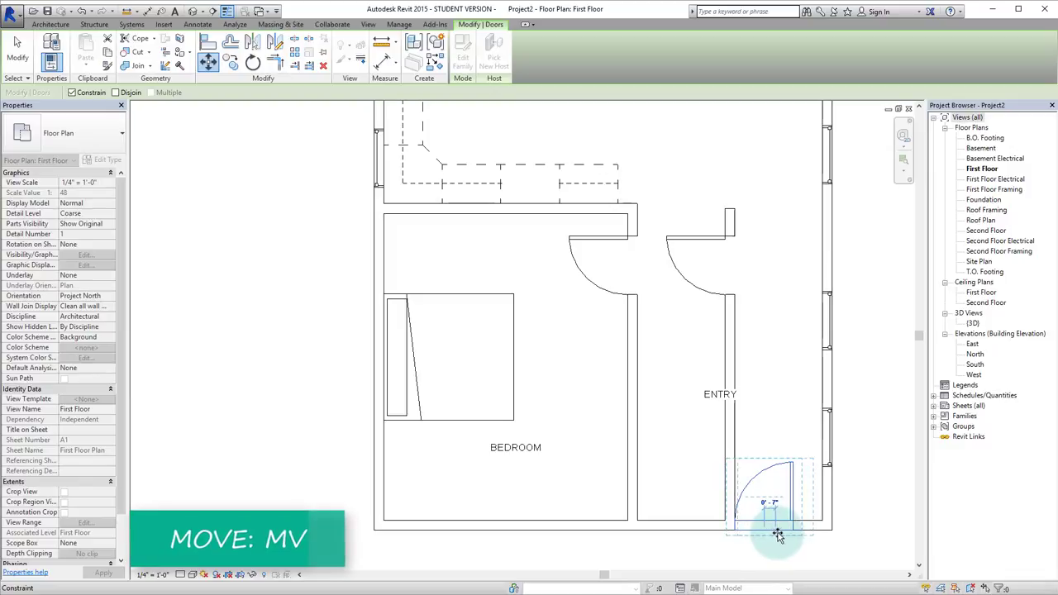
{"action": "left_click", "coordinate": [780, 537]}
{"action": "scroll", "coordinate": [815, 562], "scroll_direction": "up", "scroll_amount": 2}
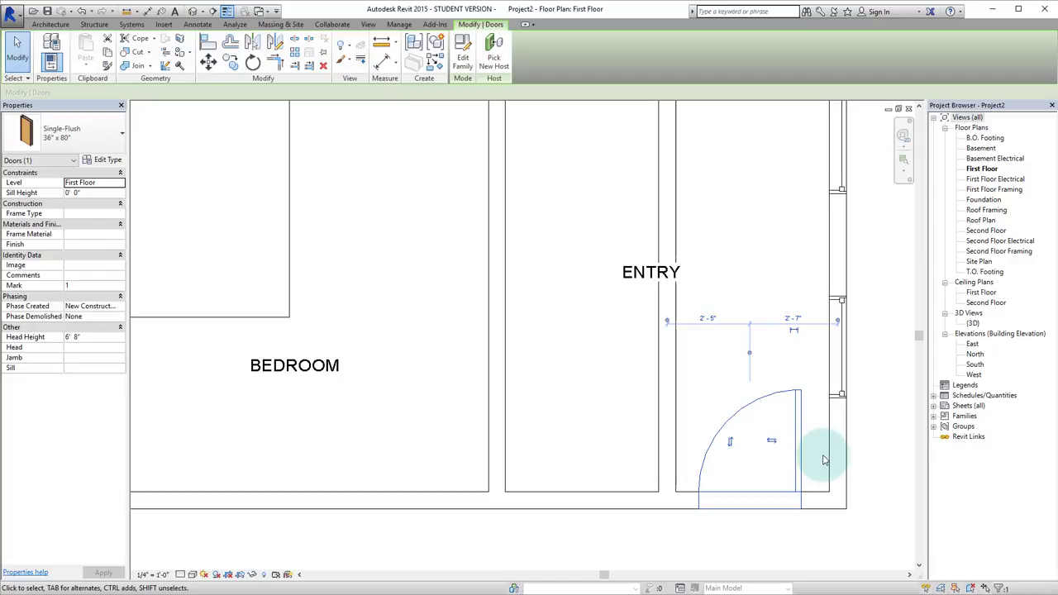
Step: Dimension from the new wall to the door centre to the east wall, and set EQ to centre the door
{"action": "key", "text": "d"}
{"action": "key", "text": "i"}
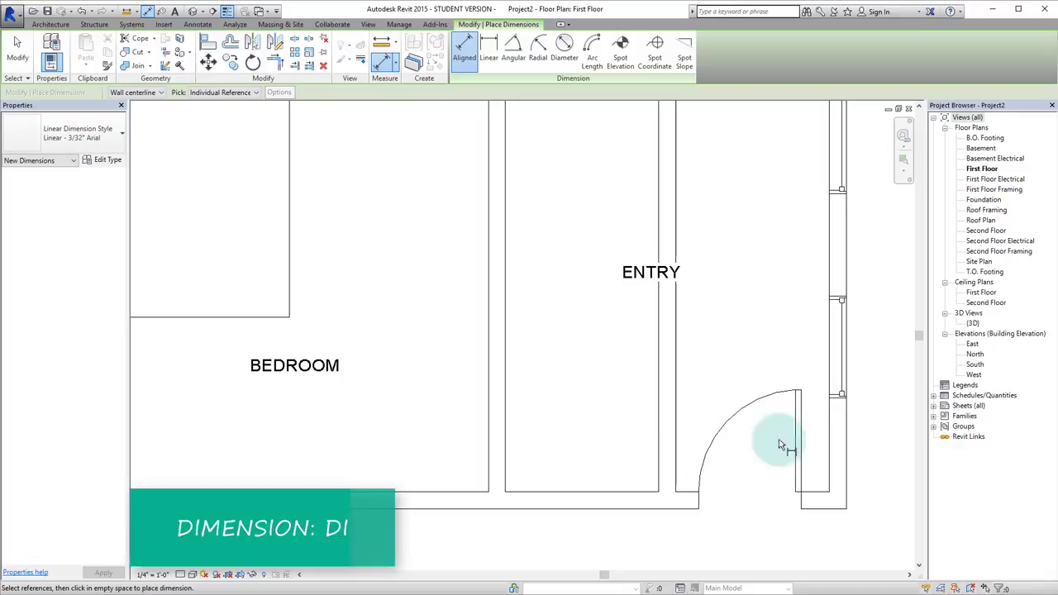
{"action": "left_click", "coordinate": [676, 447]}
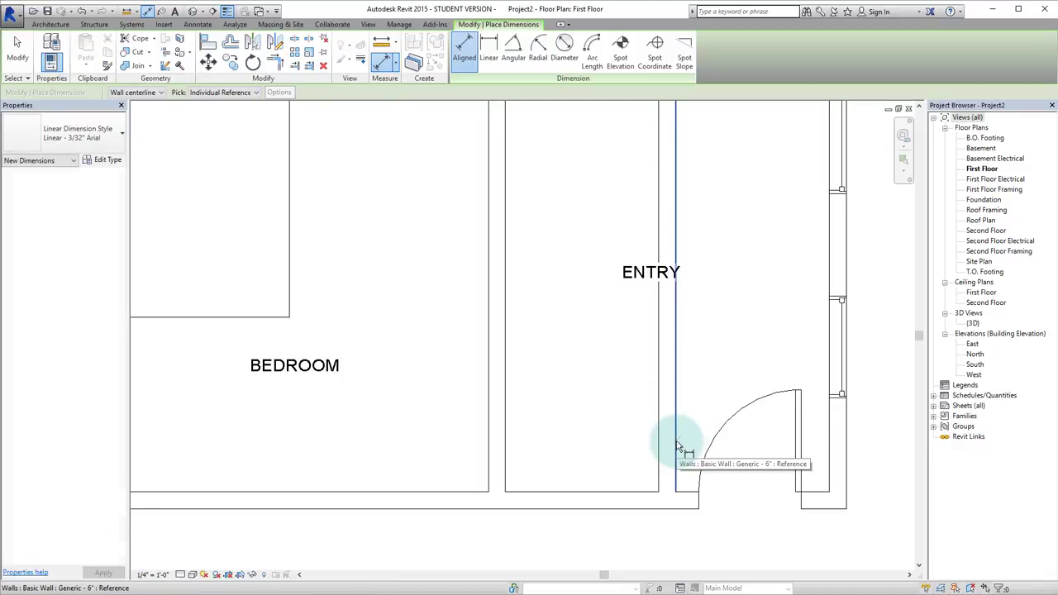
{"action": "scroll", "coordinate": [760, 501], "scroll_direction": "up", "scroll_amount": 2}
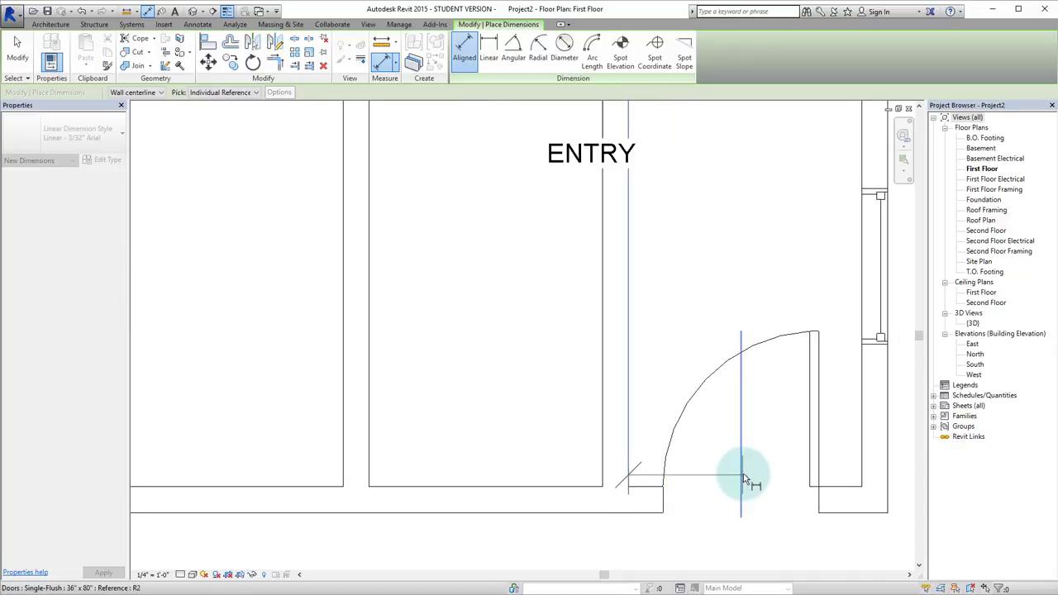
{"action": "left_click", "coordinate": [742, 478]}
{"action": "scroll", "coordinate": [818, 441], "scroll_direction": "up", "scroll_amount": 2}
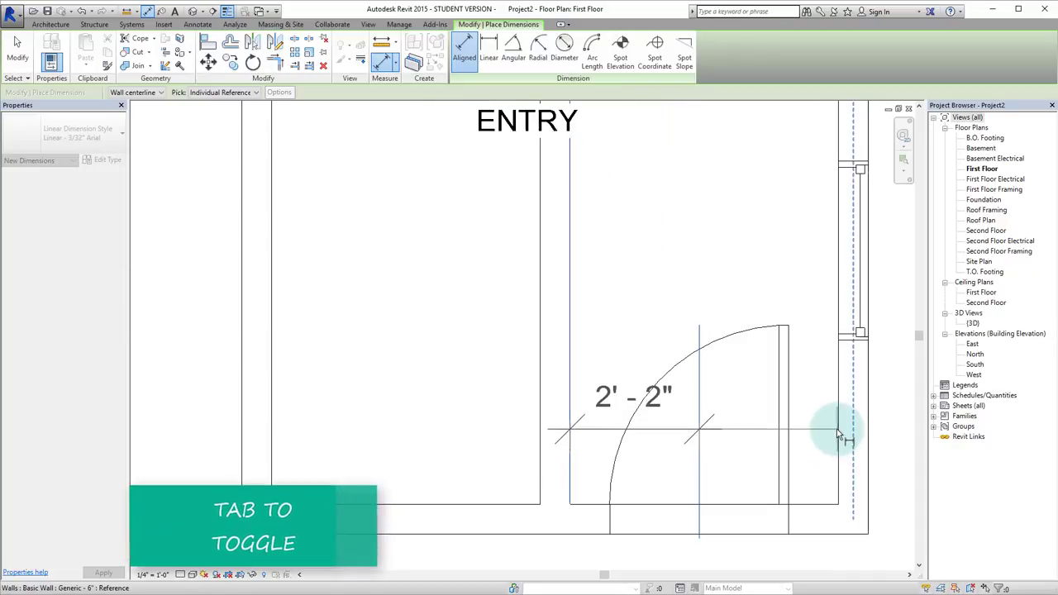
{"action": "left_click", "coordinate": [840, 435]}
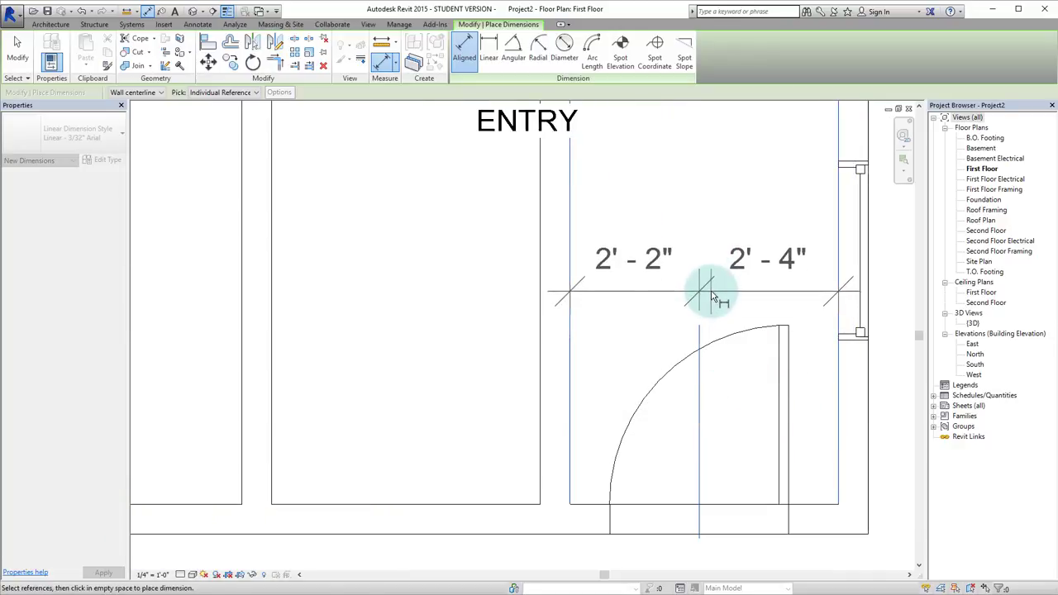
{"action": "left_click", "coordinate": [710, 291]}
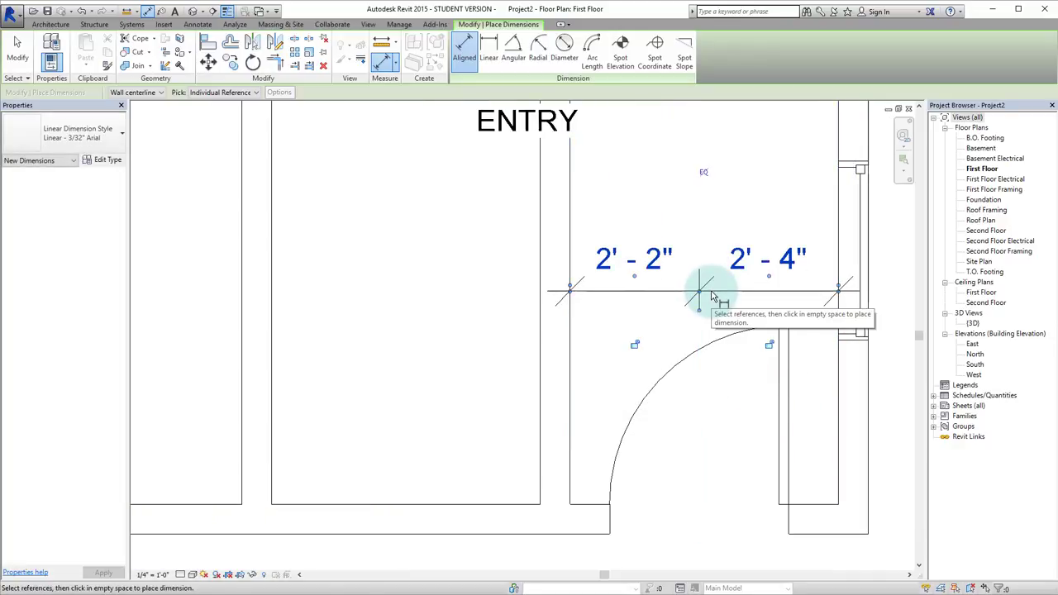
{"action": "left_click", "coordinate": [703, 173]}
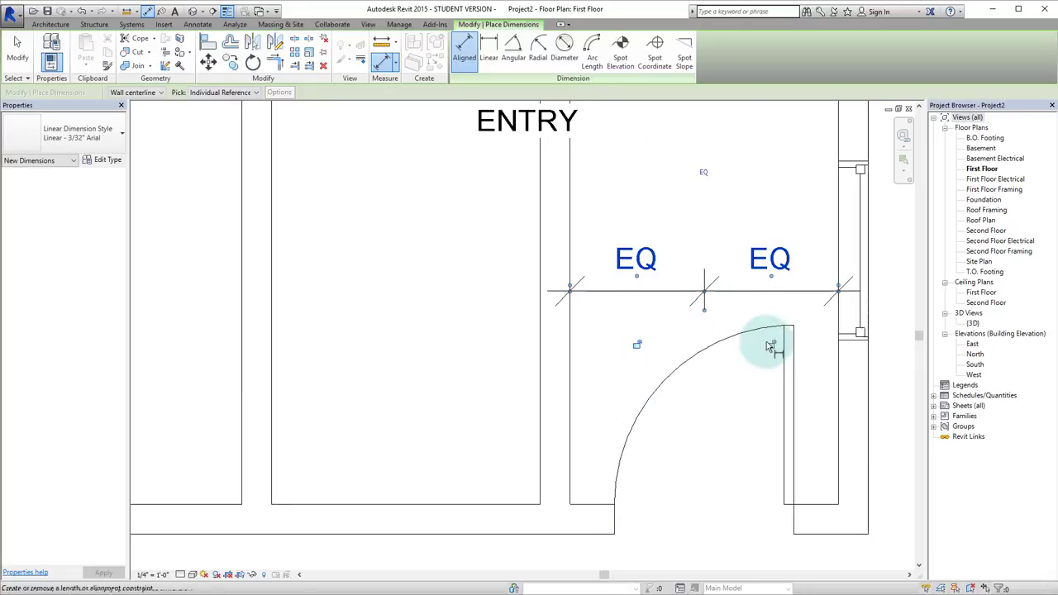
{"action": "scroll", "coordinate": [727, 345], "scroll_direction": "down", "scroll_amount": 2}
Step: Delete the equality dimension, keeping the door centred, and accept the constraint warning
{"action": "key", "text": "Escape"}
{"action": "left_click", "coordinate": [709, 332]}
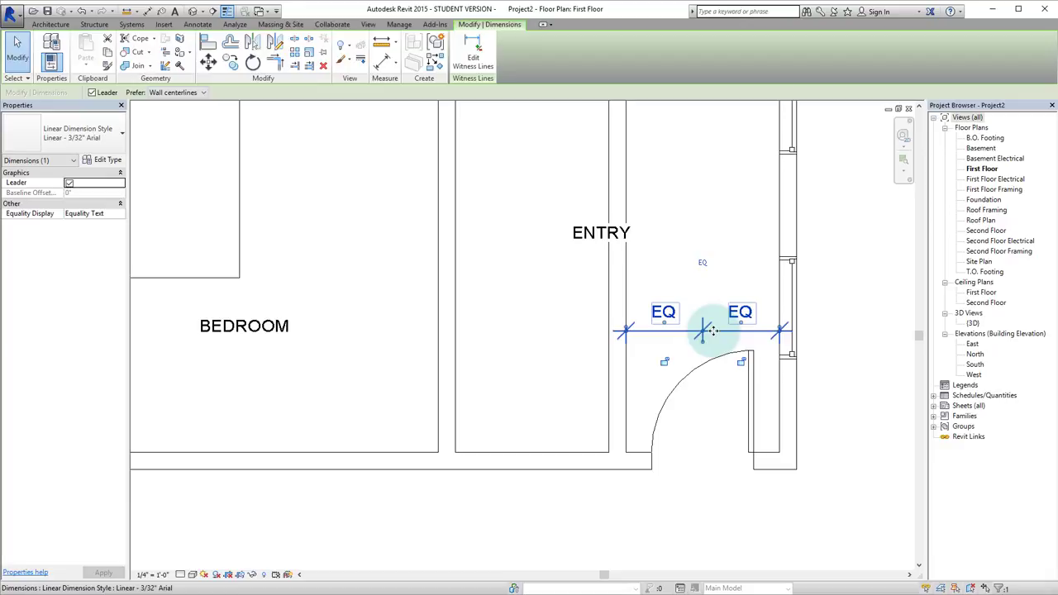
{"action": "key", "text": "Delete"}
{"action": "key", "text": "Return"}
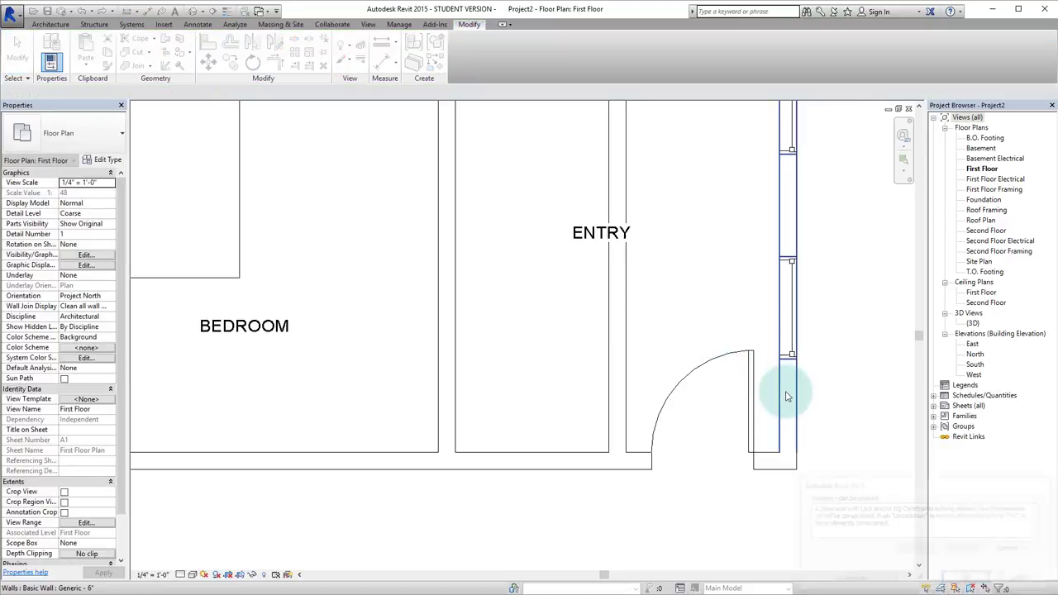
{"action": "middle_click_drag", "start_coordinate": [689, 446], "coordinate": [713, 519]}
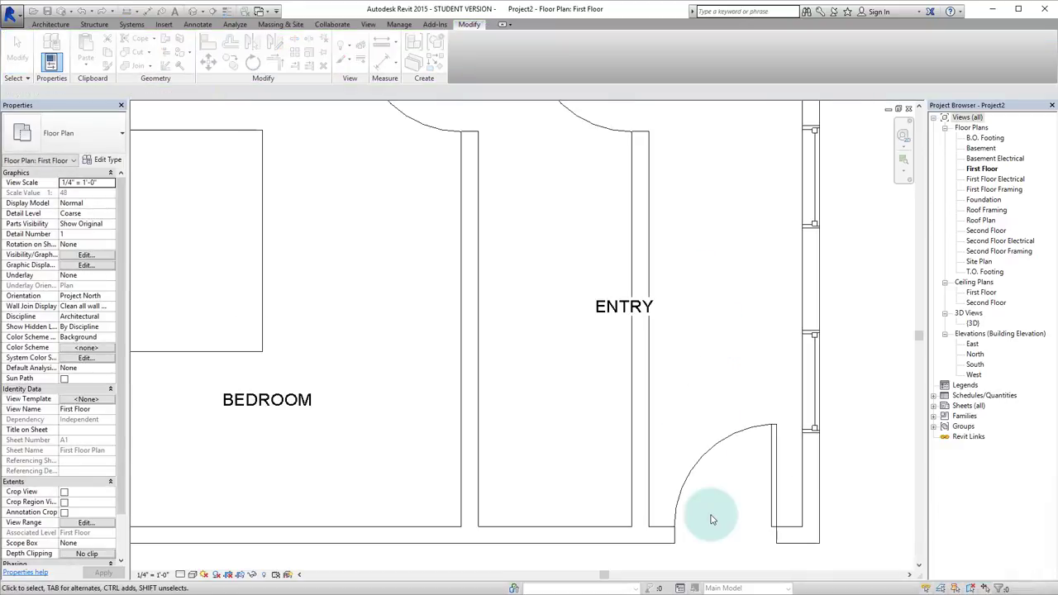
Step: Edit the ROOM LABELS group and drag the ENTRY label down and to the right
{"action": "scroll", "coordinate": [709, 521], "scroll_direction": "down", "scroll_amount": 4}
{"action": "scroll", "coordinate": [703, 523], "scroll_direction": "up", "scroll_amount": 4}
{"action": "scroll", "coordinate": [698, 496], "scroll_direction": "up", "scroll_amount": 1}
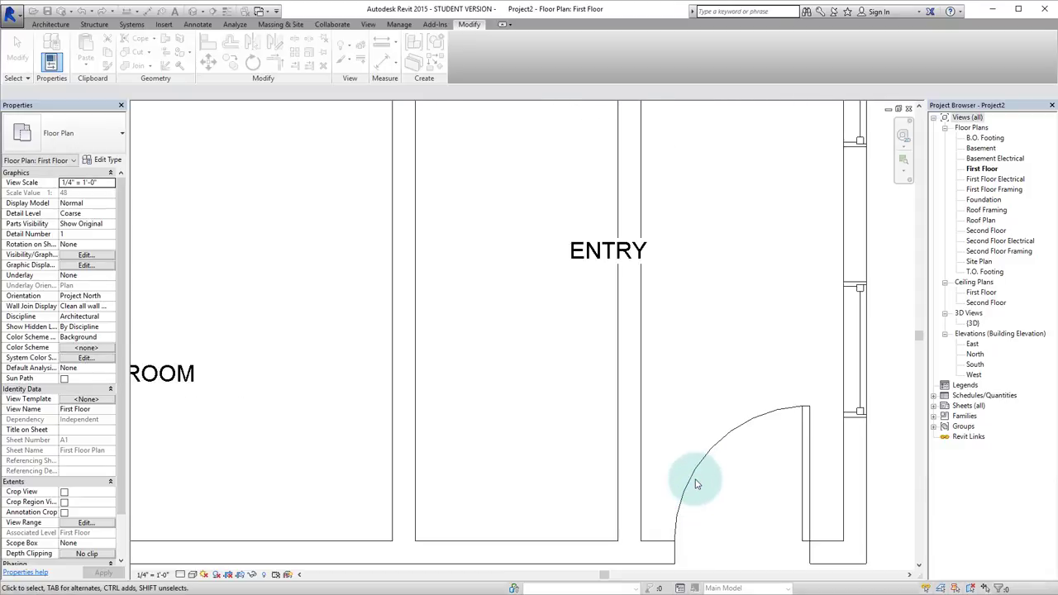
{"action": "scroll", "coordinate": [696, 483], "scroll_direction": "up", "scroll_amount": 2}
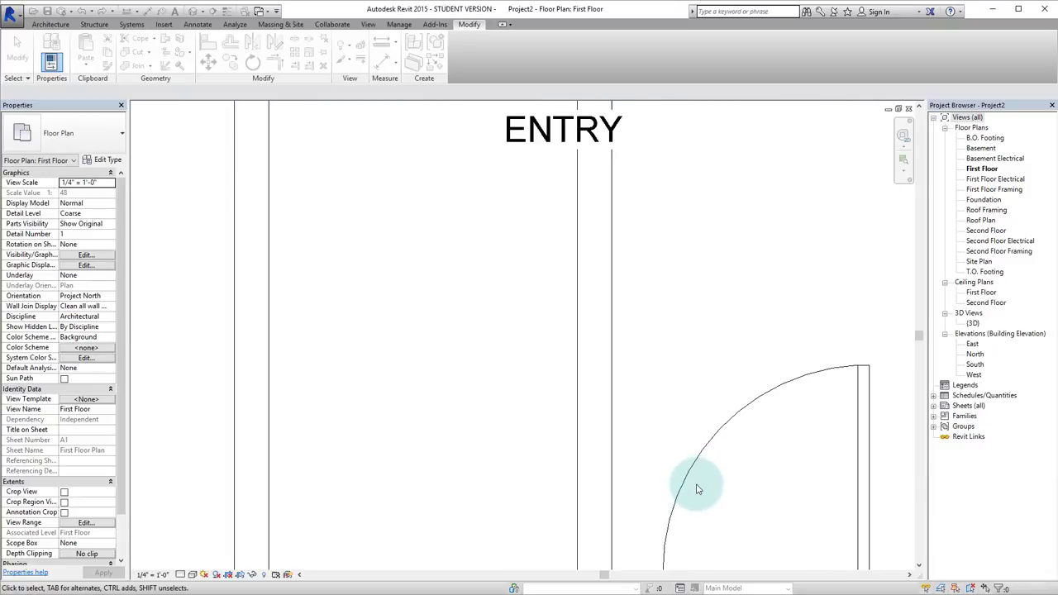
{"action": "key", "text": "z"}
{"action": "key", "text": "f"}
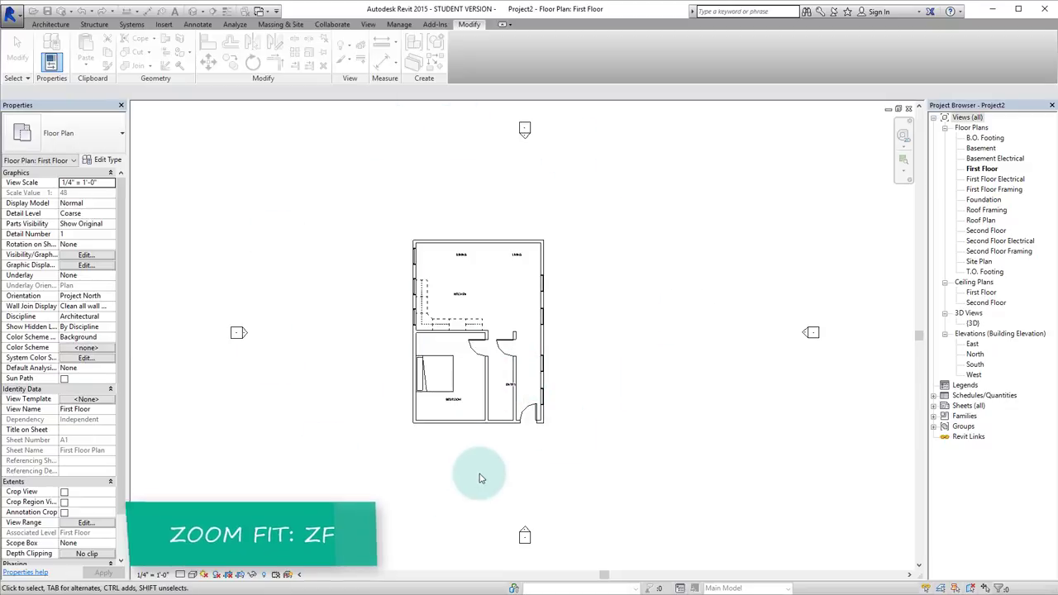
{"action": "scroll", "coordinate": [413, 421], "scroll_direction": "up", "scroll_amount": 5}
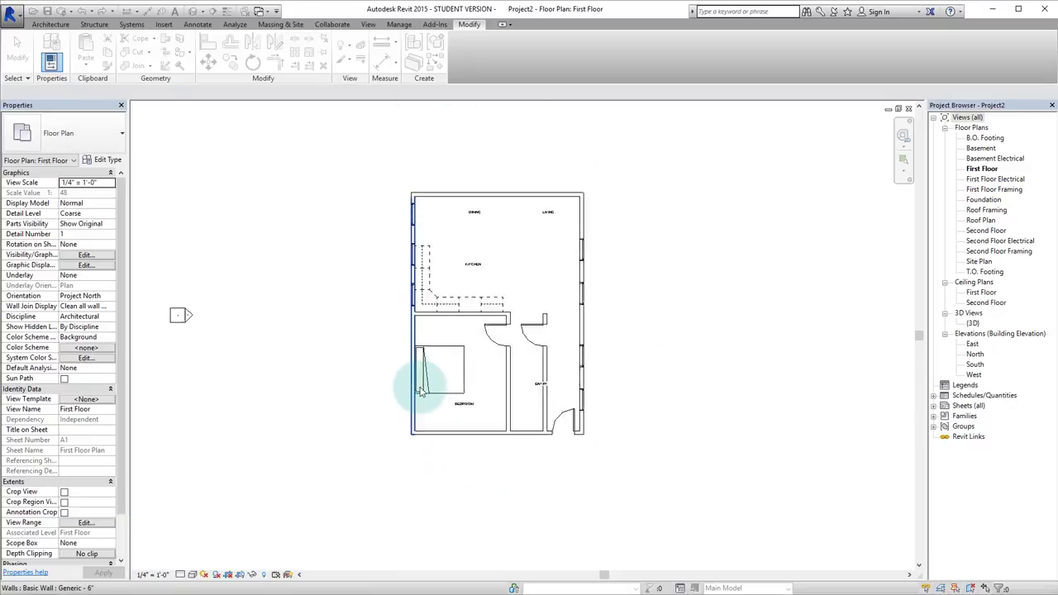
{"action": "scroll", "coordinate": [512, 400], "scroll_direction": "up", "scroll_amount": 5}
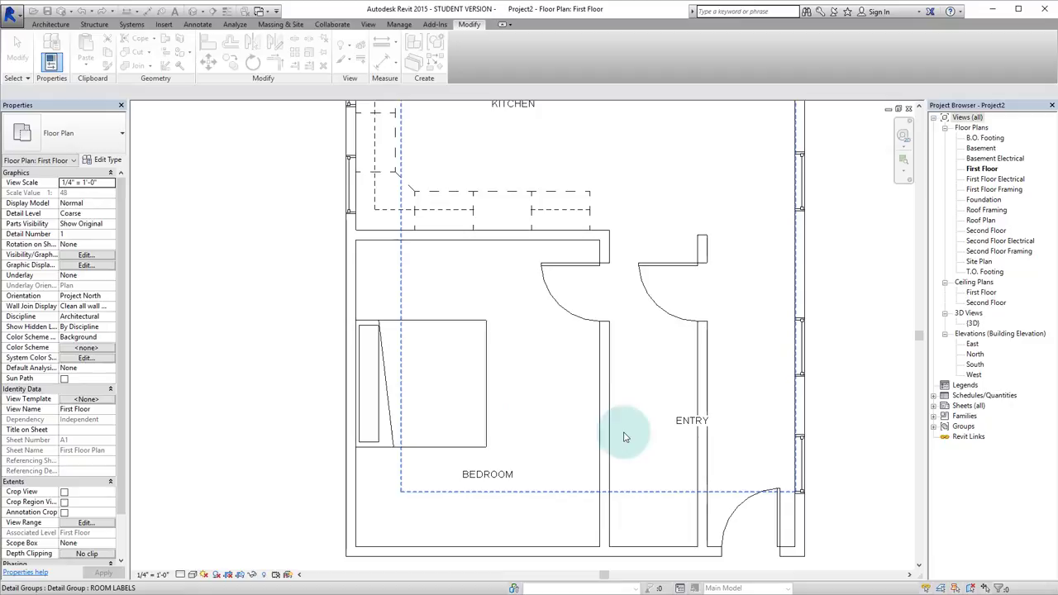
{"action": "left_click", "coordinate": [701, 426]}
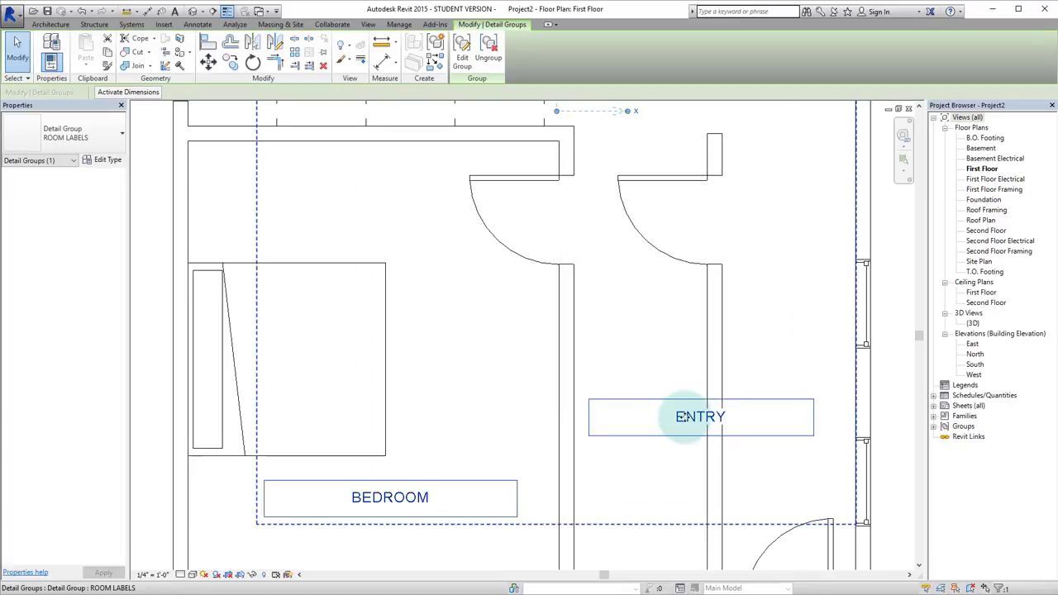
{"action": "double_click", "coordinate": [682, 417]}
{"action": "left_click", "coordinate": [672, 431]}
{"action": "left_click_drag", "start_coordinate": [613, 409], "coordinate": [677, 471]}
Step: Finish editing the ROOM LABELS group and clear the selection
{"action": "scroll", "coordinate": [678, 471], "scroll_direction": "down", "scroll_amount": 2}
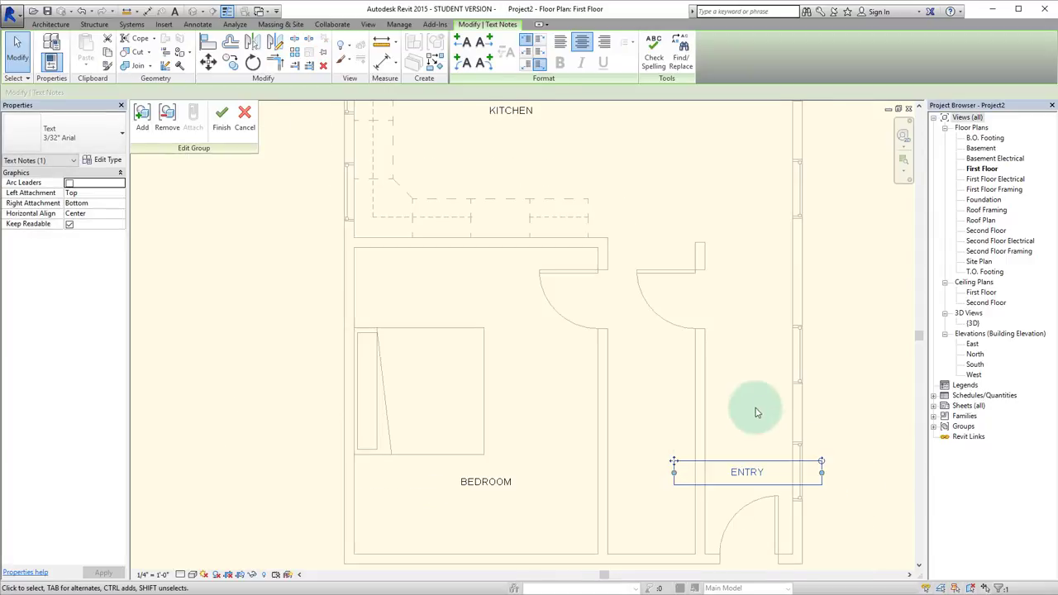
{"action": "left_click", "coordinate": [222, 120]}
{"action": "scroll", "coordinate": [608, 381], "scroll_direction": "down", "scroll_amount": 2}
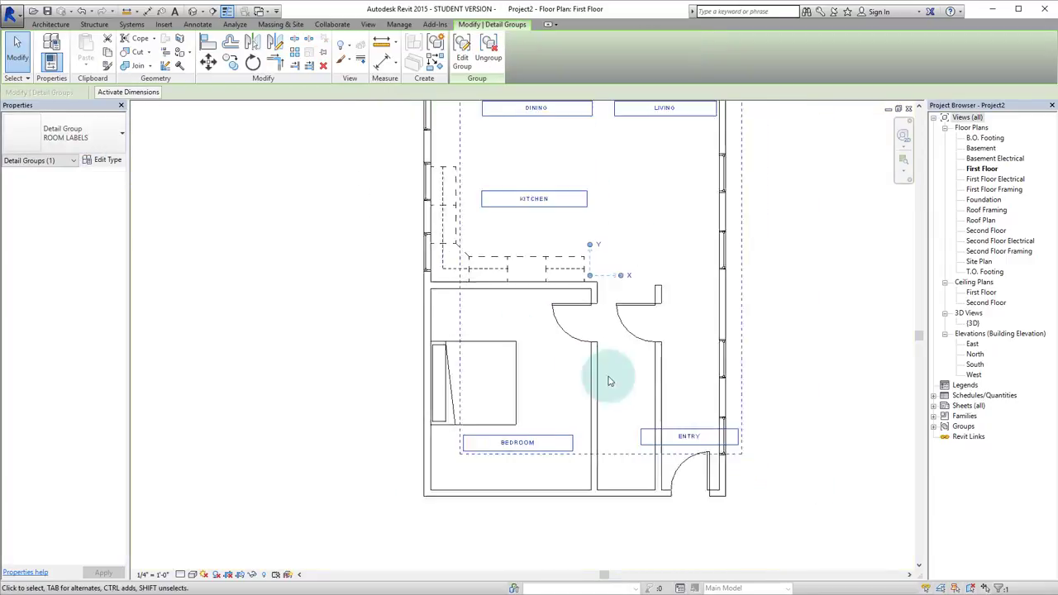
{"action": "left_click", "coordinate": [791, 385]}
{"action": "scroll", "coordinate": [621, 342], "scroll_direction": "up", "scroll_amount": 3}
Step: Delete the door in the new wall and draw a horizontal wall from the bedroom wall past it
{"action": "left_click", "coordinate": [630, 337]}
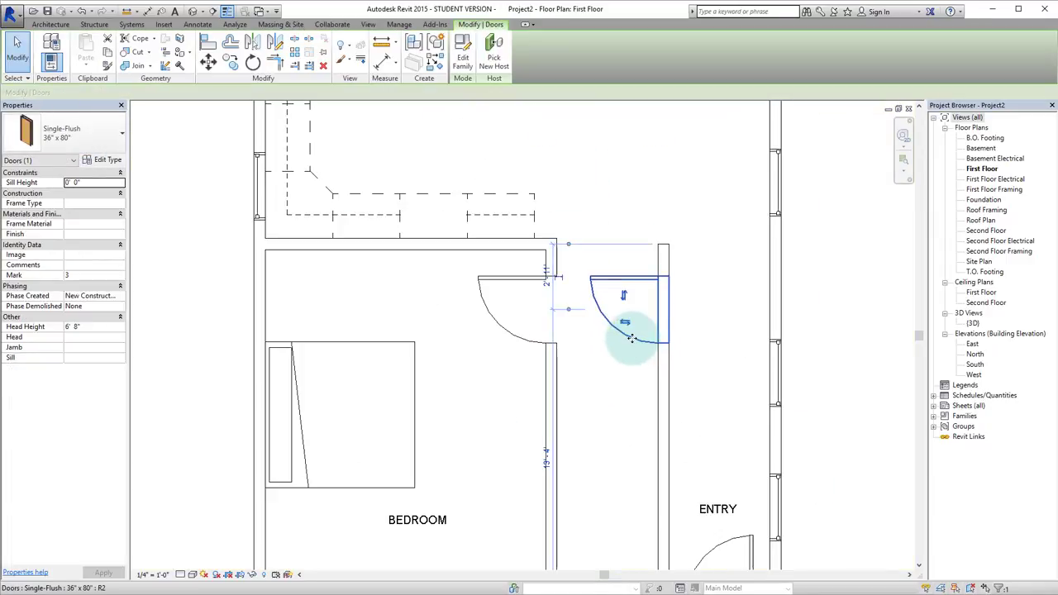
{"action": "key", "text": "Delete"}
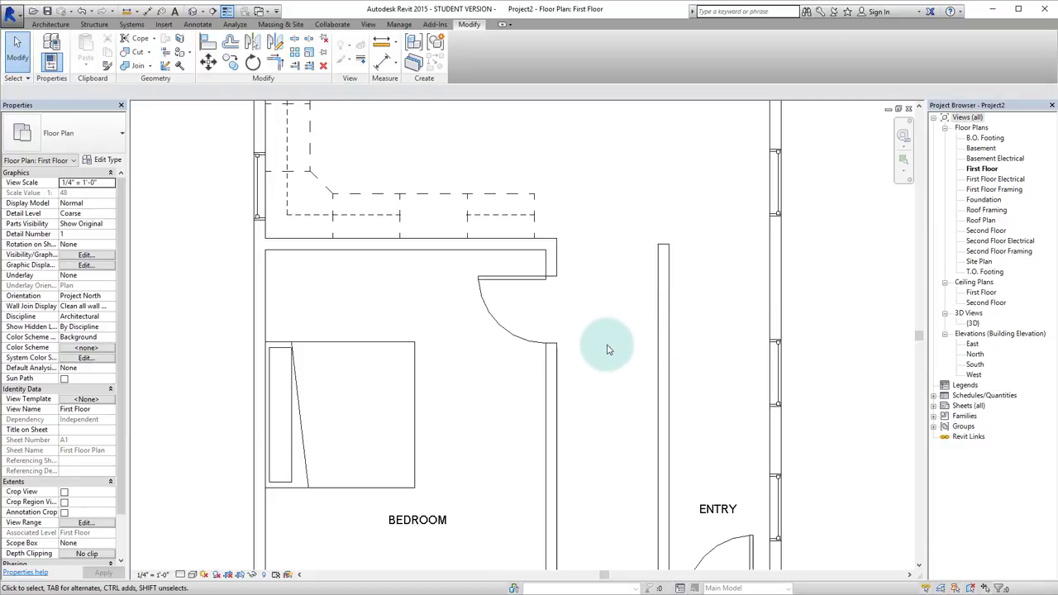
{"action": "key", "text": "w"}
{"action": "key", "text": "a"}
{"action": "left_click", "coordinate": [551, 399]}
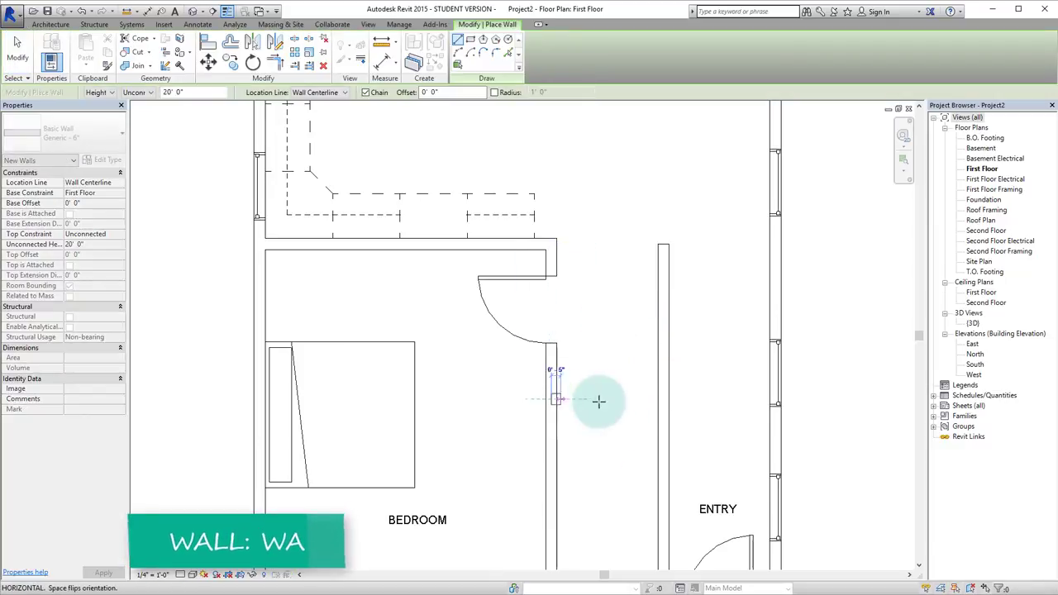
{"action": "left_click", "coordinate": [716, 399]}
{"action": "key", "text": "Escape"}
{"action": "key", "text": "Escape"}
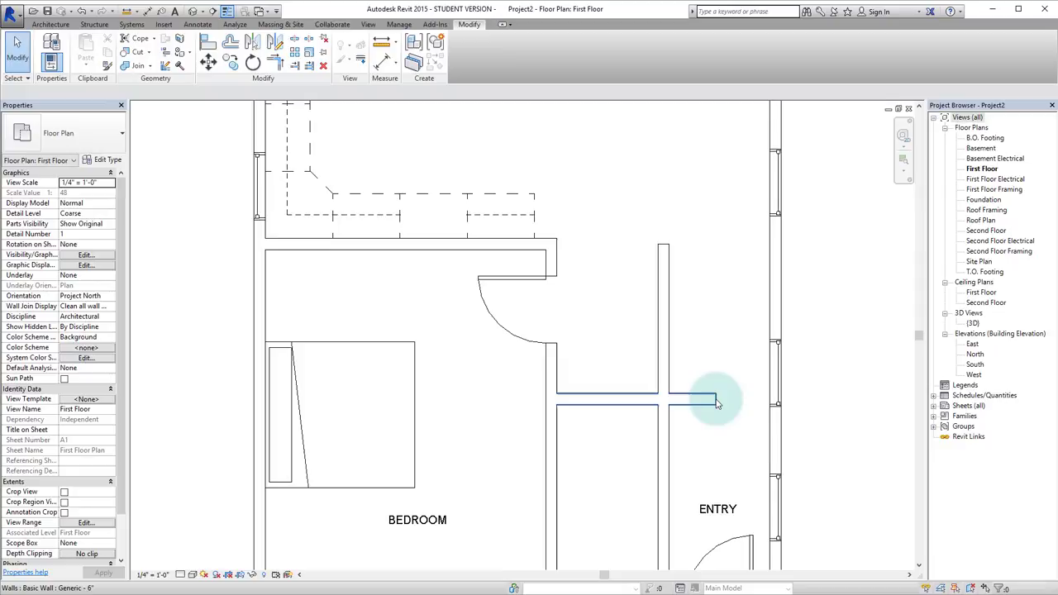
Step: Trim the new wall and the horizontal wall into a corner
{"action": "key", "text": "t"}
{"action": "key", "text": "r"}
{"action": "left_click", "coordinate": [665, 431]}
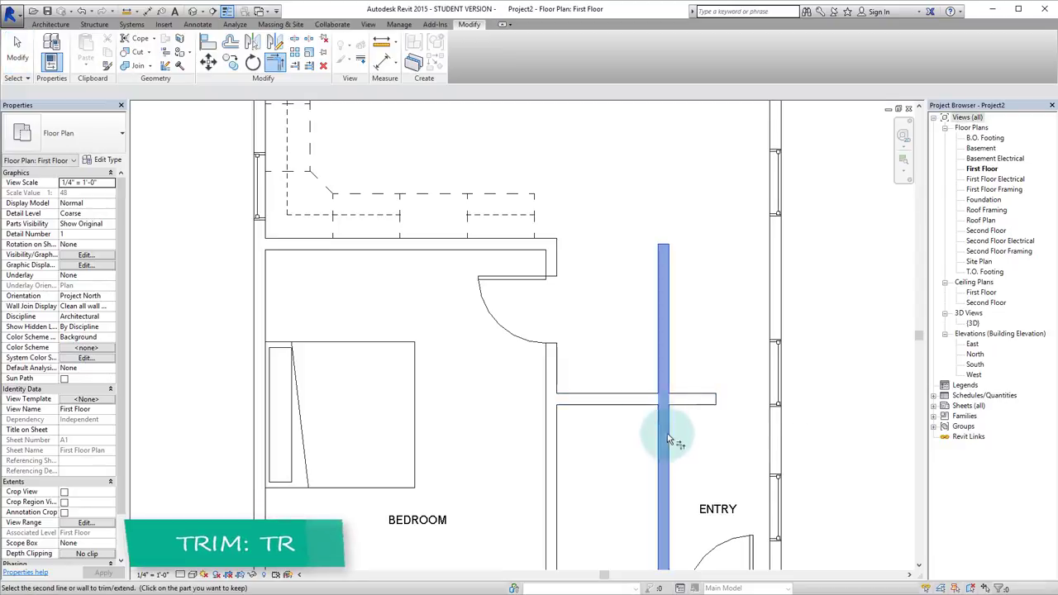
{"action": "left_click", "coordinate": [625, 397]}
{"action": "scroll", "coordinate": [626, 400], "scroll_direction": "down", "scroll_amount": 3}
{"action": "scroll", "coordinate": [626, 400], "scroll_direction": "down", "scroll_amount": 1}
{"action": "key", "text": "Escape"}
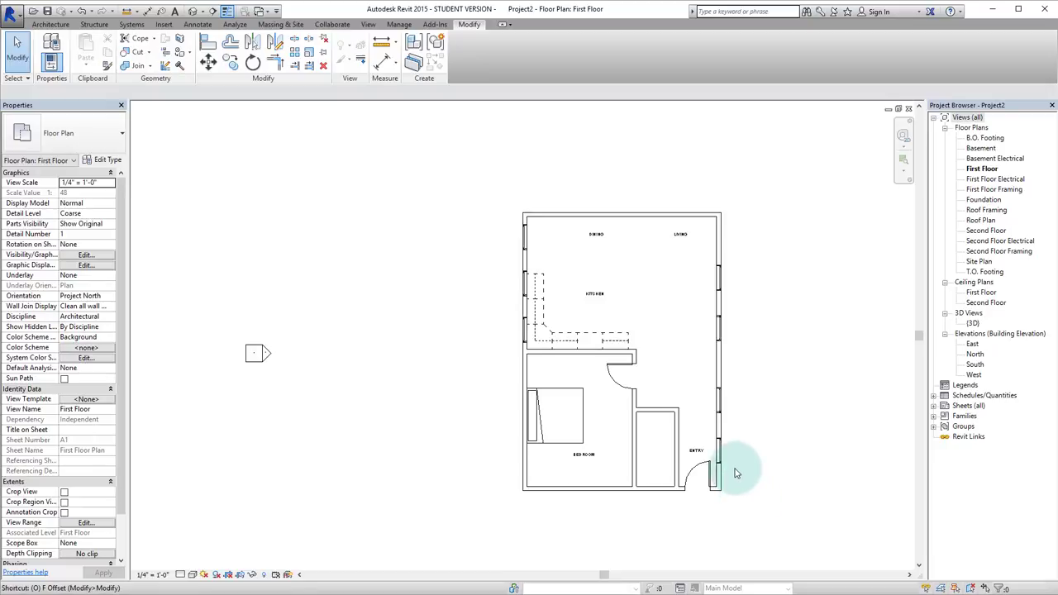
Step: Create a copy of the east exterior wall, with its windows, offset 5' 0" outward
{"action": "key", "text": "f"}
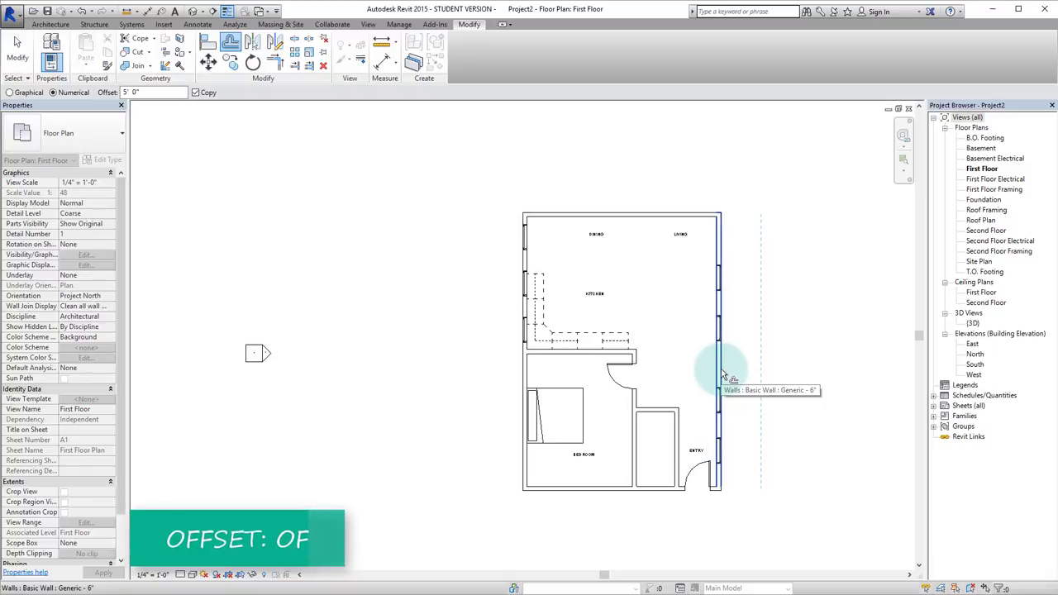
{"action": "key", "text": "Tab"}
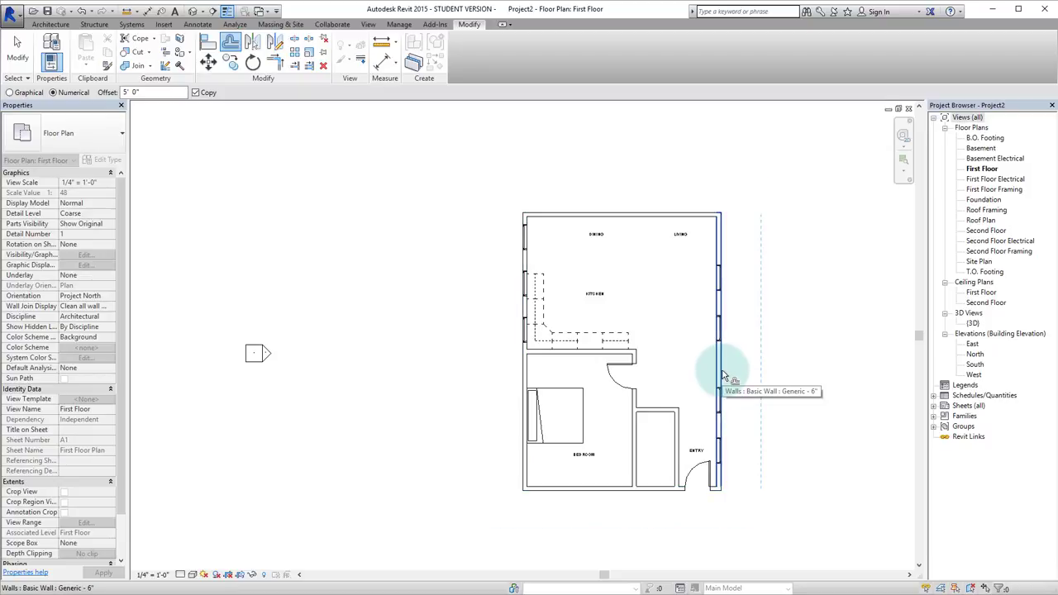
{"action": "left_click", "coordinate": [721, 376]}
{"action": "scroll", "coordinate": [768, 418], "scroll_direction": "up", "scroll_amount": 3}
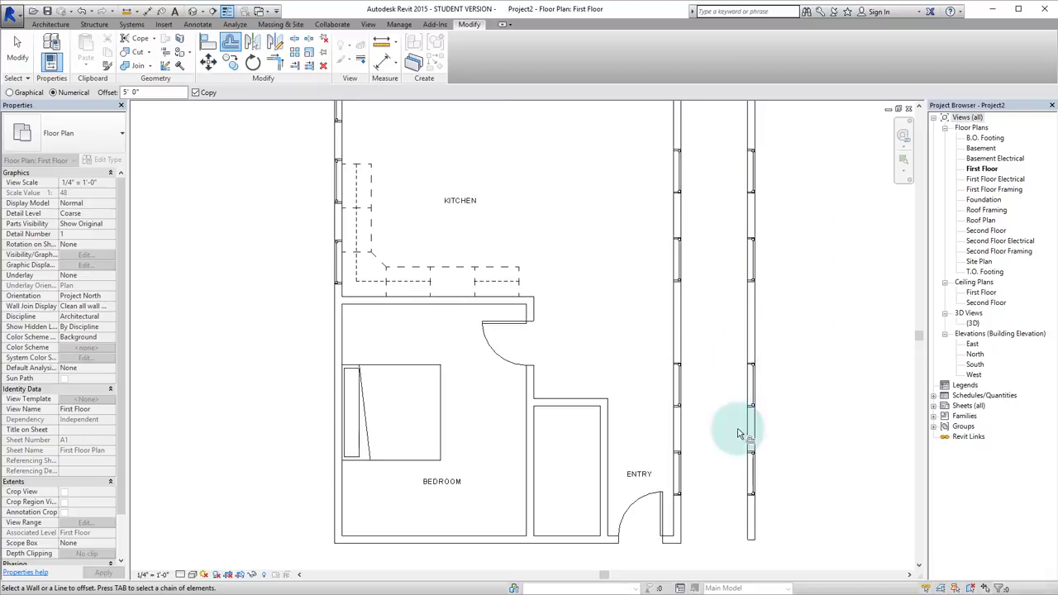
{"action": "scroll", "coordinate": [727, 356], "scroll_direction": "down", "scroll_amount": 2}
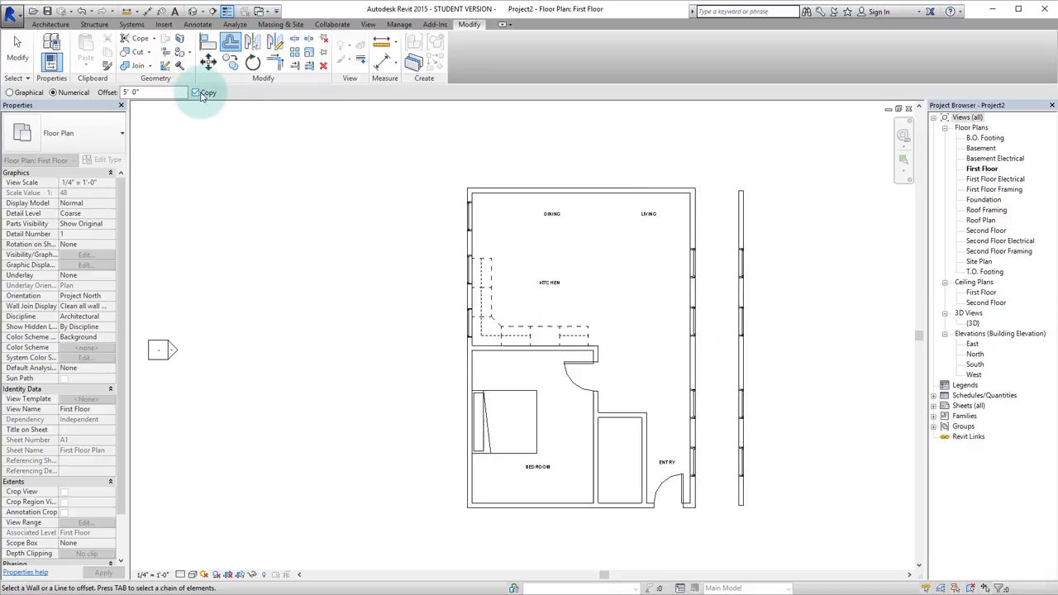
{"action": "left_click", "coordinate": [697, 380]}
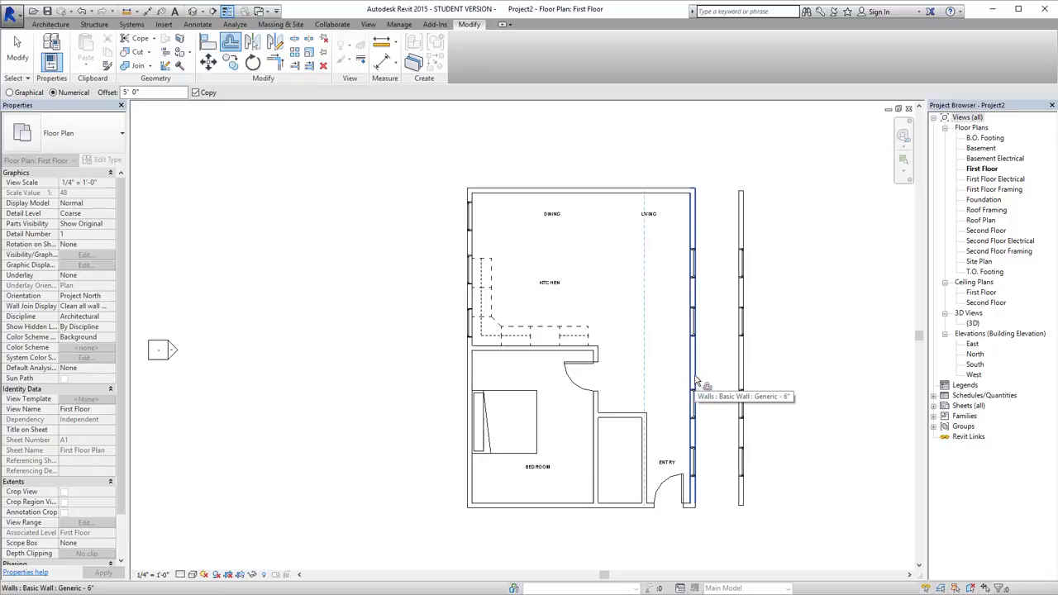
Step: Mirror the kitchen's west-wall window groups across the kitchen–bedroom wall onto the bedroom's west wall
{"action": "key", "text": "Escape"}
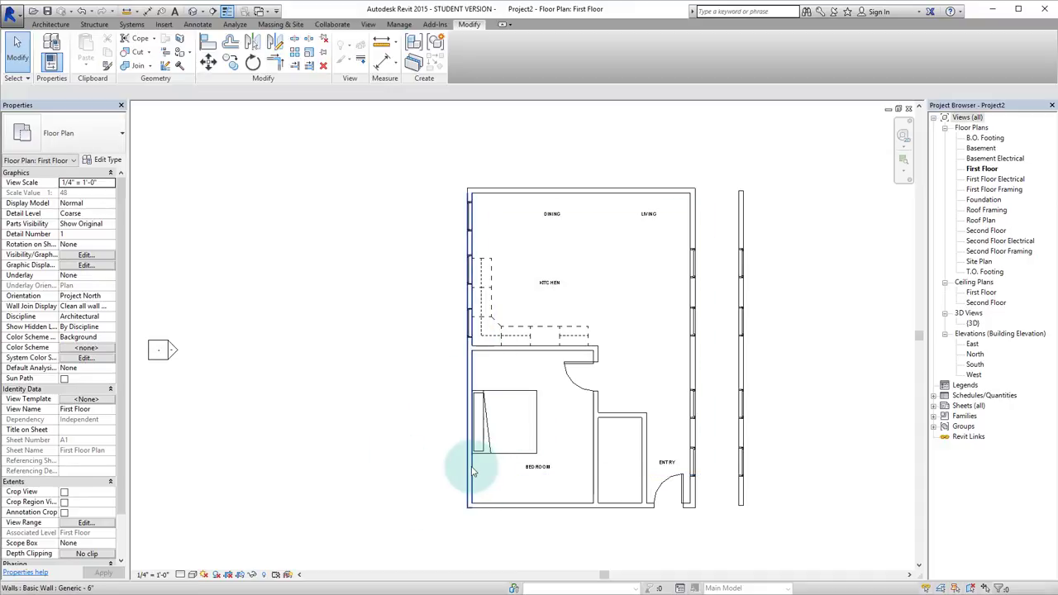
{"action": "scroll", "coordinate": [465, 326], "scroll_direction": "up", "scroll_amount": 3}
{"action": "left_click", "coordinate": [465, 326]}
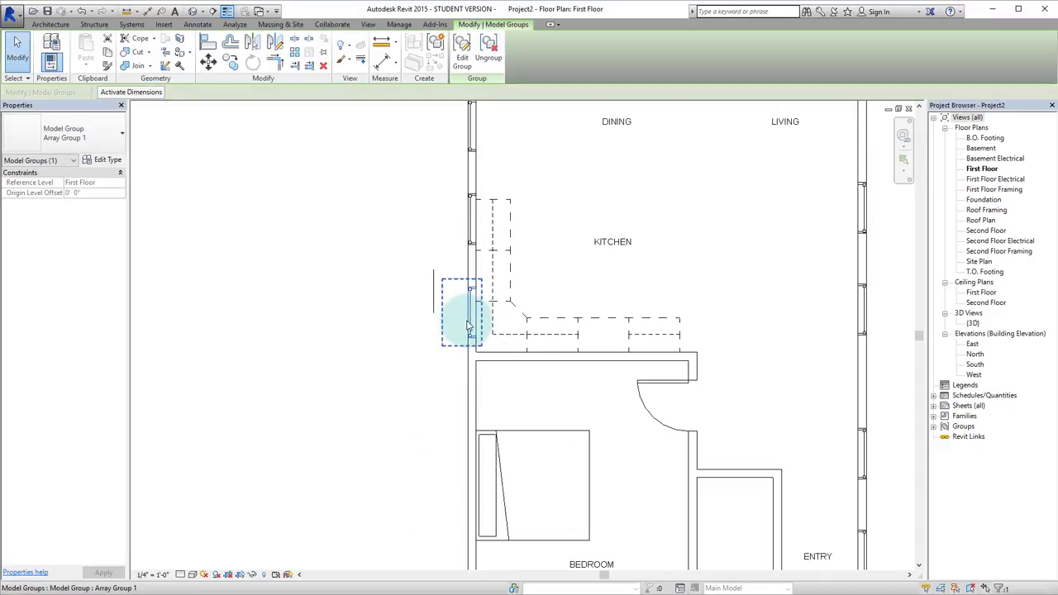
{"action": "left_click", "coordinate": [478, 149], "text": "ctrl"}
{"action": "scroll", "coordinate": [461, 330], "scroll_direction": "down", "scroll_amount": 3}
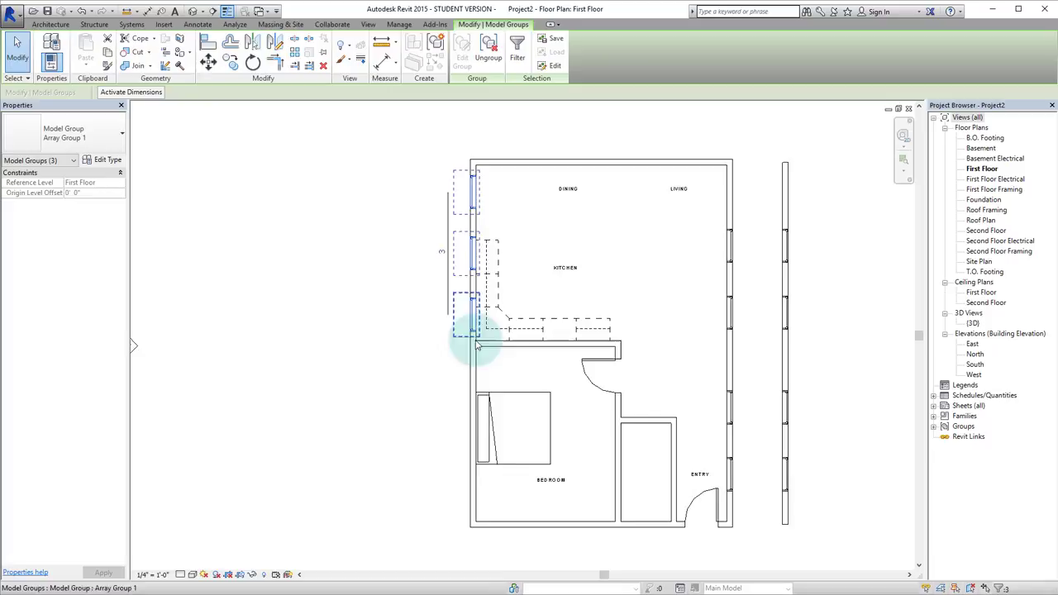
{"action": "scroll", "coordinate": [504, 284], "scroll_direction": "up", "scroll_amount": 2}
{"action": "key", "text": "m"}
{"action": "key", "text": "m"}
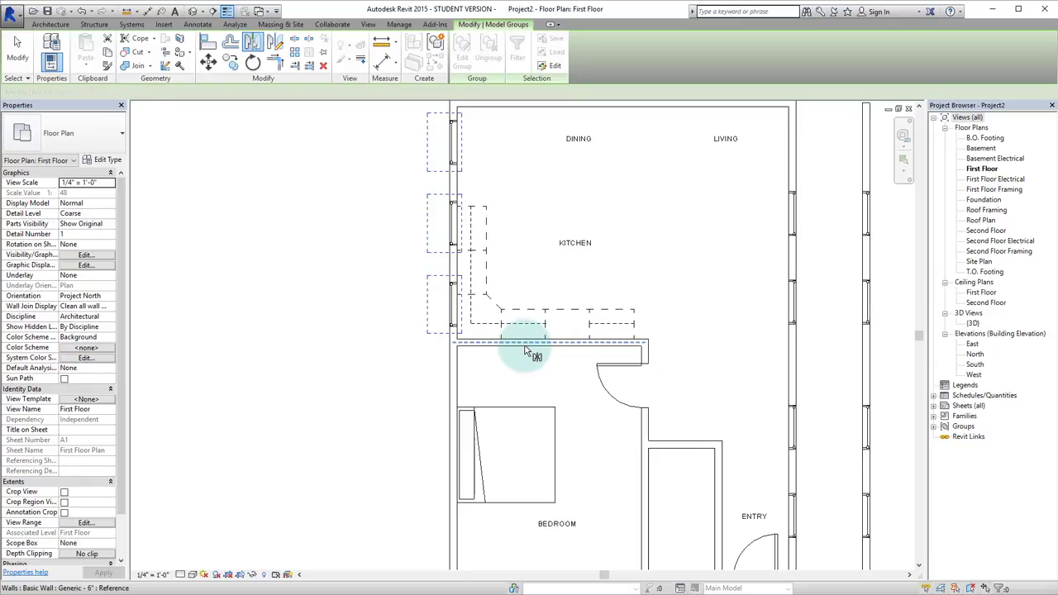
{"action": "left_click", "coordinate": [526, 352]}
{"action": "scroll", "coordinate": [524, 344], "scroll_direction": "down", "scroll_amount": 4}
{"action": "scroll", "coordinate": [465, 328], "scroll_direction": "up", "scroll_amount": 5}
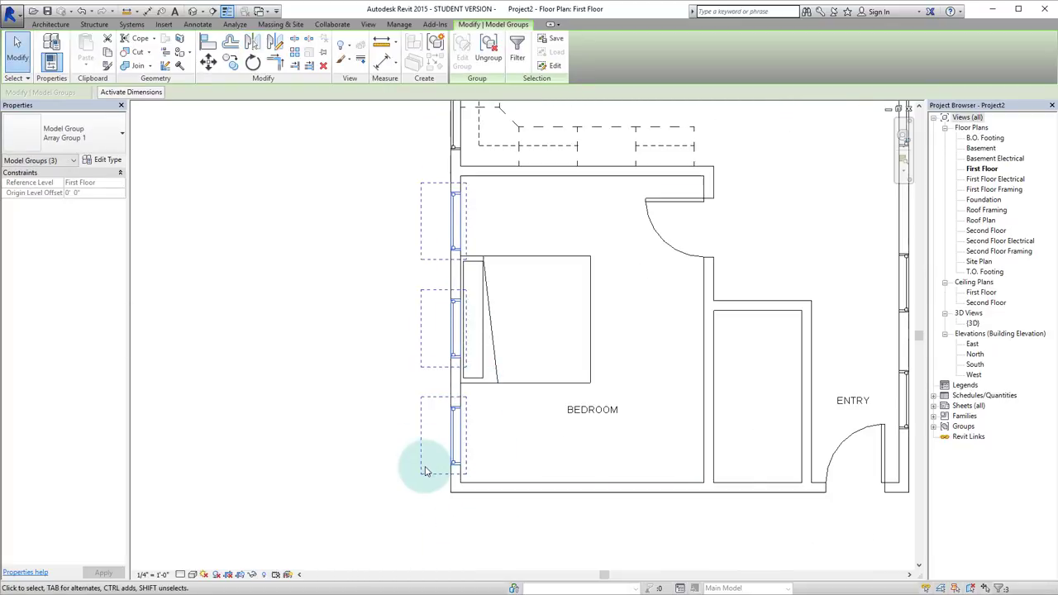
{"action": "scroll", "coordinate": [422, 442], "scroll_direction": "down", "scroll_amount": 3}
{"action": "left_click", "coordinate": [597, 328]}
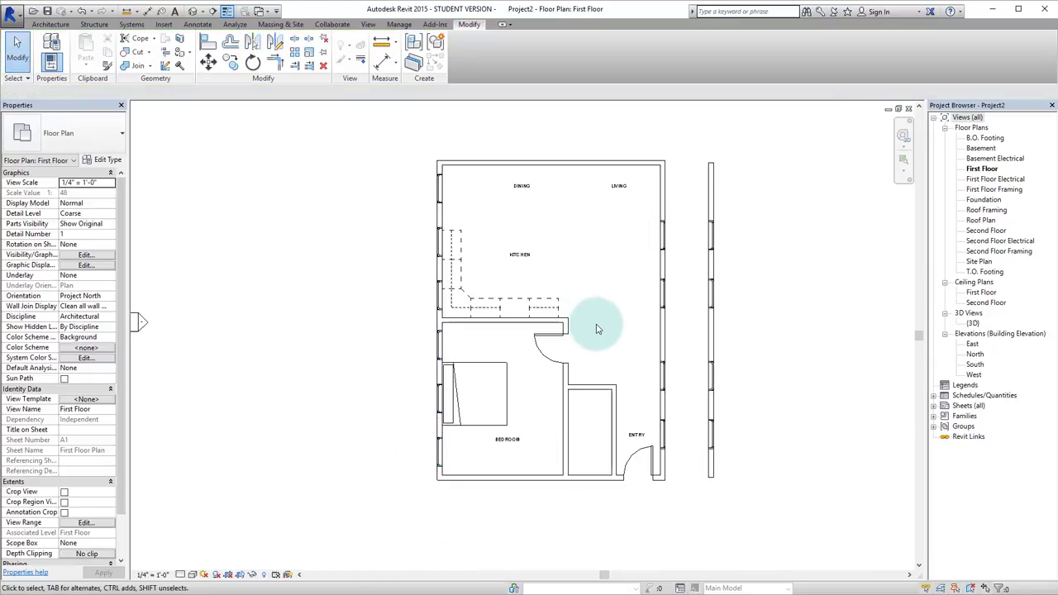
Step: Delete the offset wall copy and place a similar window on the north wall near LIVING
{"action": "left_click", "coordinate": [709, 265]}
{"action": "key", "text": "Delete"}
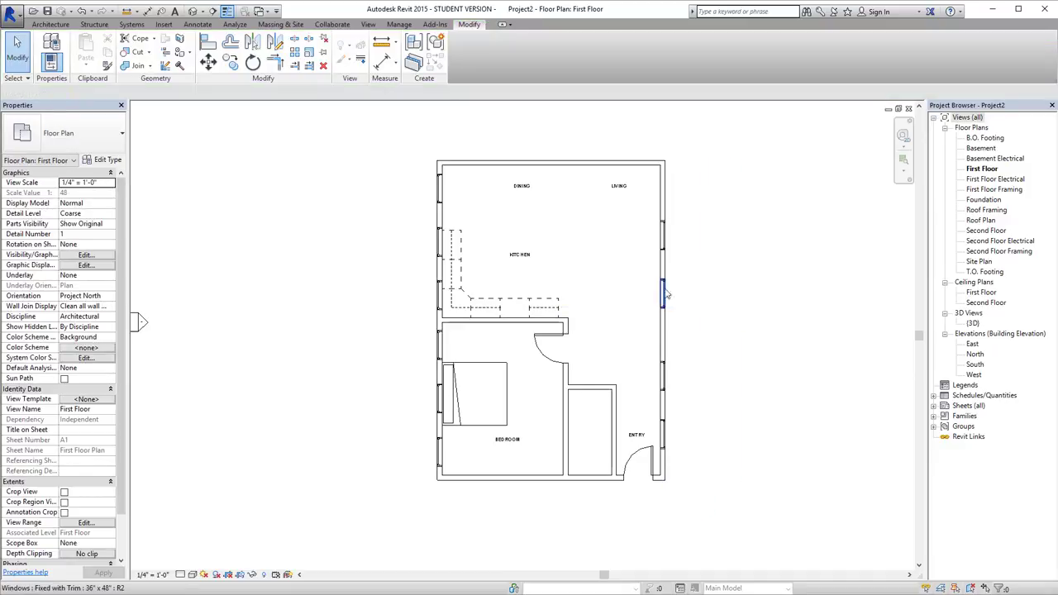
{"action": "left_click", "coordinate": [659, 236]}
{"action": "key", "text": "c"}
{"action": "key", "text": "s"}
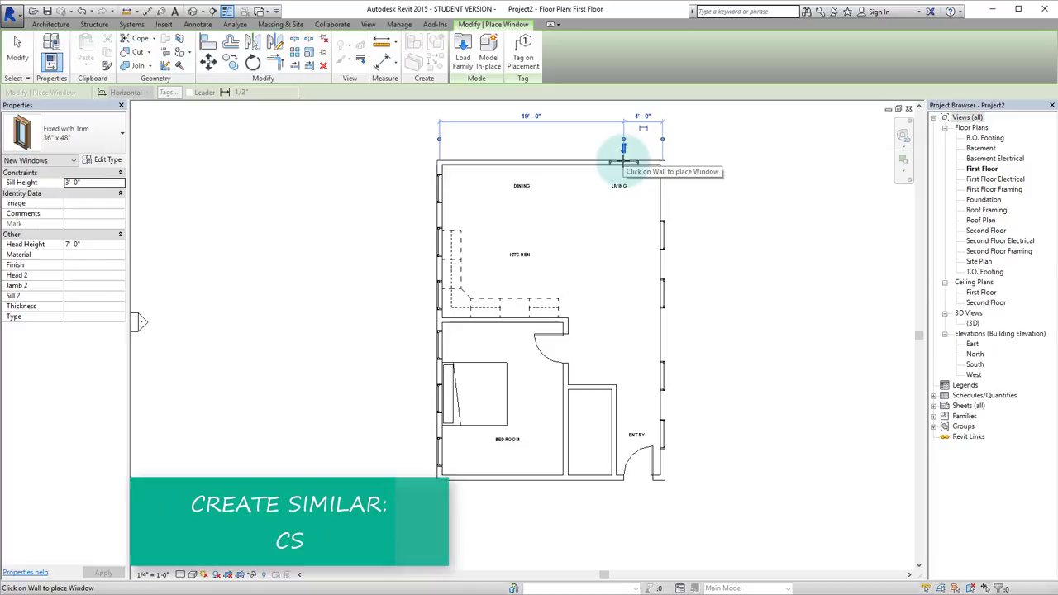
{"action": "left_click", "coordinate": [624, 150]}
{"action": "key", "text": "Escape"}
Step: Copy the new north-wall window twice further left along the north wall
{"action": "scroll", "coordinate": [607, 153], "scroll_direction": "up", "scroll_amount": 3}
{"action": "left_click", "coordinate": [630, 175]}
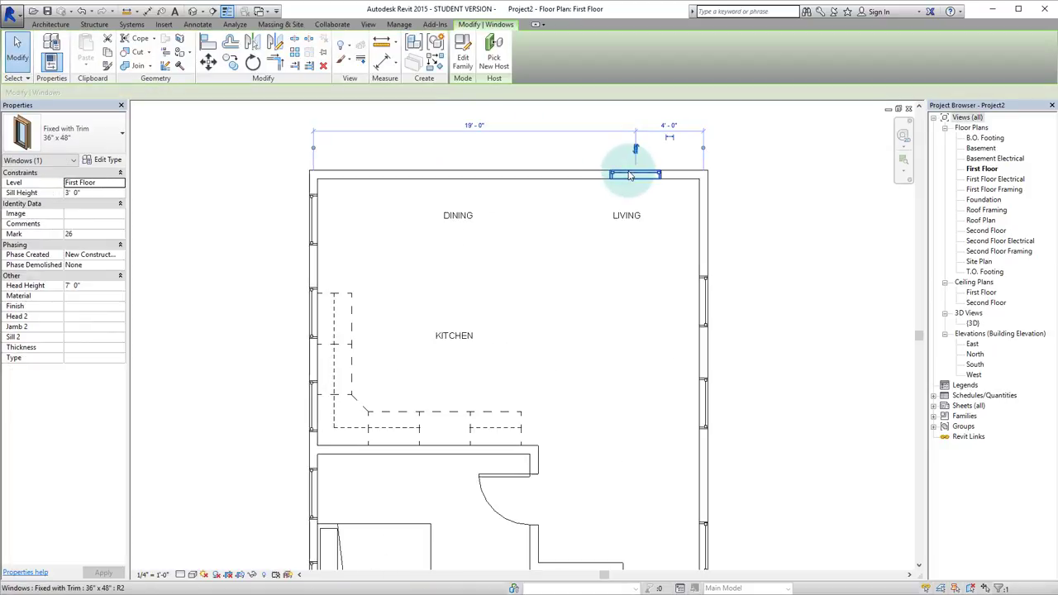
{"action": "key", "text": "c"}
{"action": "key", "text": "o"}
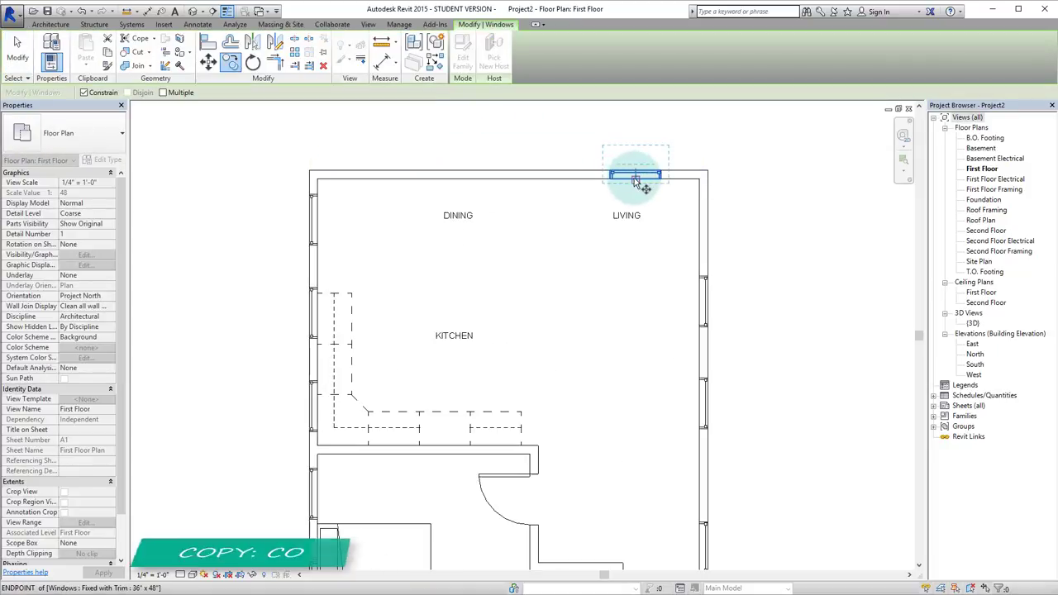
{"action": "left_click", "coordinate": [637, 184]}
{"action": "left_click", "coordinate": [534, 182]}
{"action": "key", "text": "Escape"}
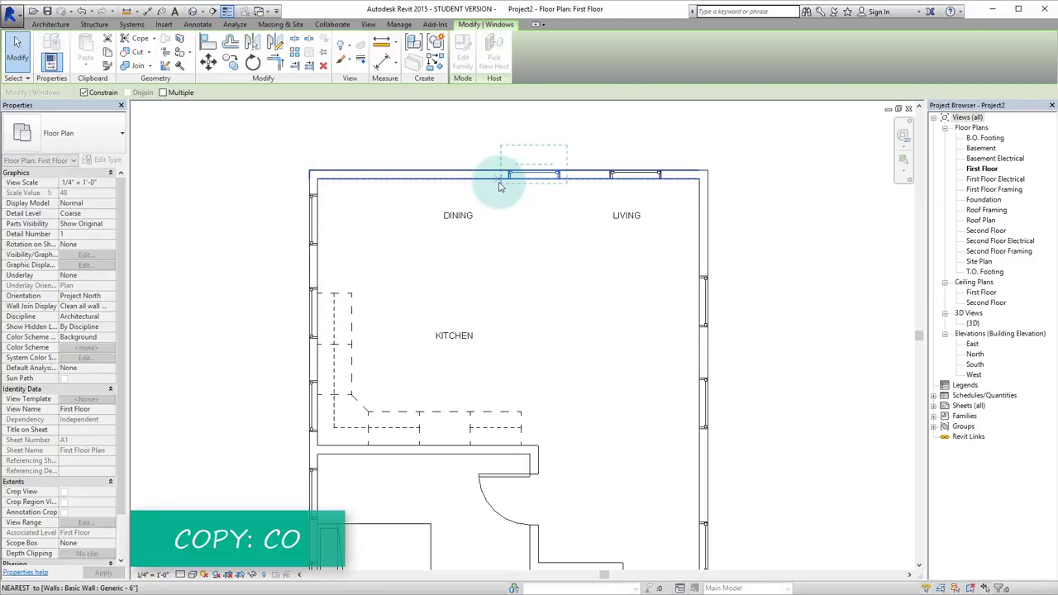
{"action": "left_click", "coordinate": [533, 177]}
{"action": "left_click", "coordinate": [411, 184]}
{"action": "scroll", "coordinate": [563, 286], "scroll_direction": "down", "scroll_amount": 3}
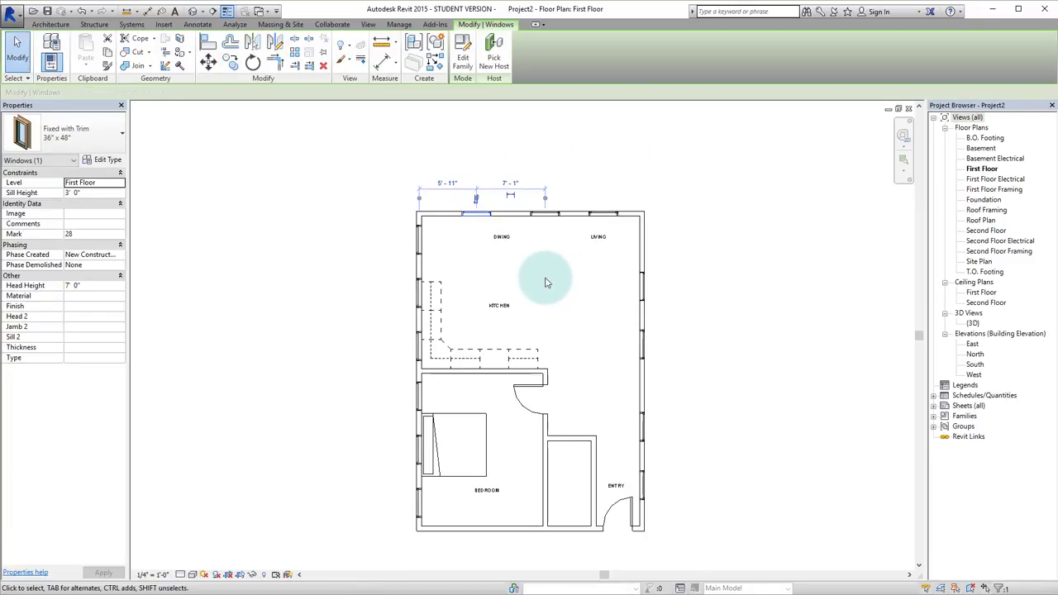
Step: Change the selected north-wall window to Double Hung with Trim 16" x 24"
{"action": "left_click", "coordinate": [82, 148]}
{"action": "scroll", "coordinate": [75, 197], "scroll_direction": "up", "scroll_amount": 3}
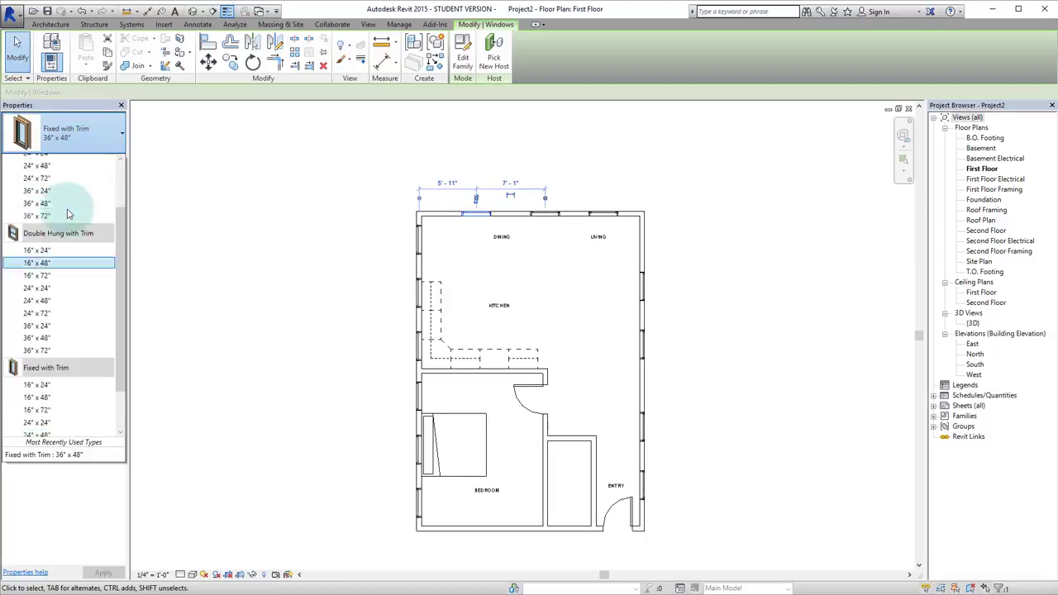
{"action": "scroll", "coordinate": [71, 248], "scroll_direction": "down", "scroll_amount": 2}
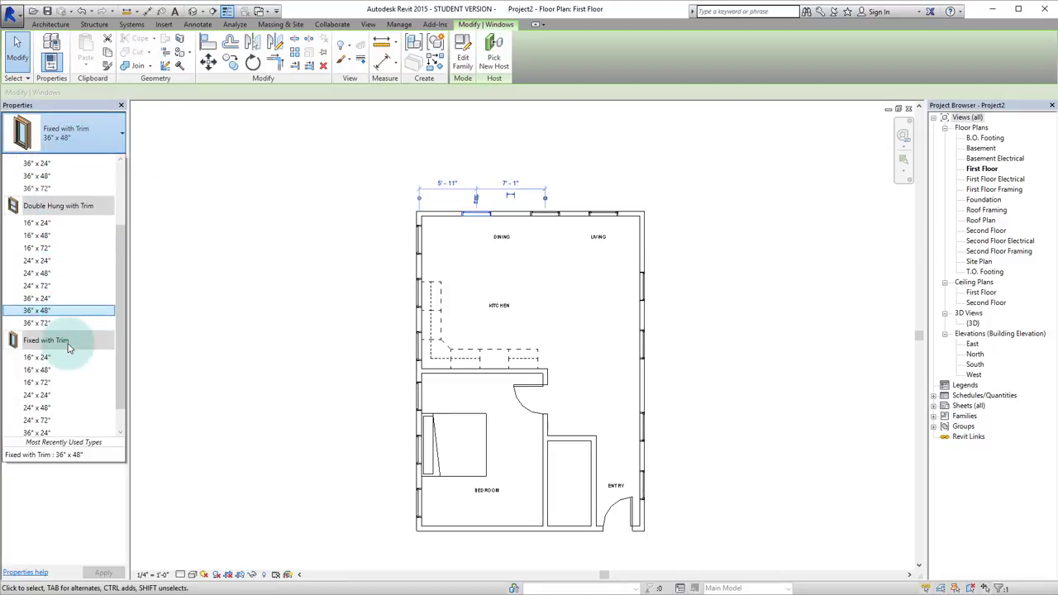
{"action": "left_click", "coordinate": [36, 222]}
{"action": "scroll", "coordinate": [463, 209], "scroll_direction": "up", "scroll_amount": 1}
{"action": "scroll", "coordinate": [465, 211], "scroll_direction": "up", "scroll_amount": 2}
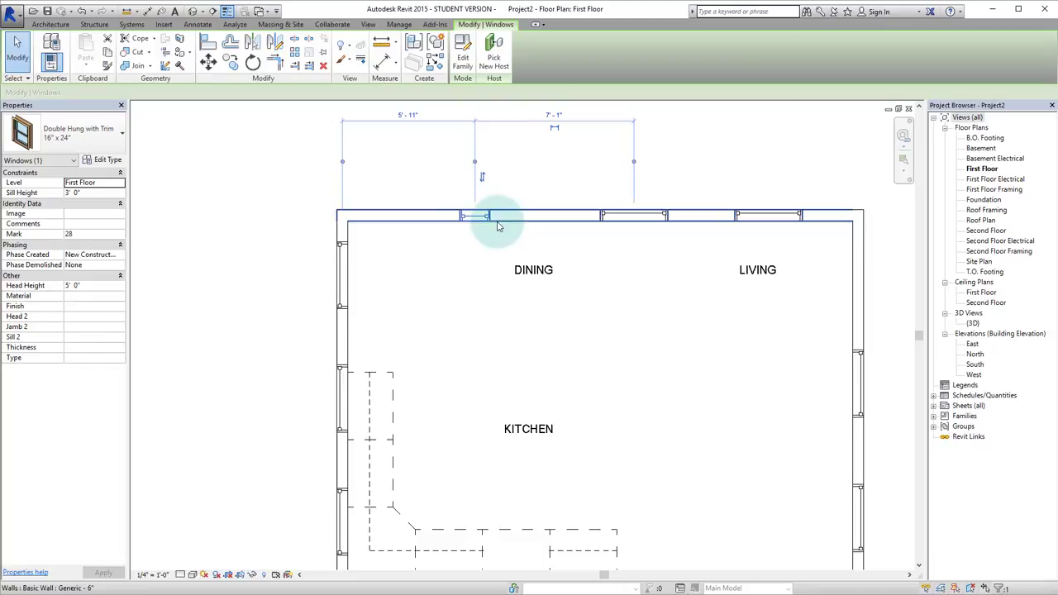
Step: Match the window near LIVING to the Double Hung with Trim 16" x 24" type
{"action": "key", "text": "m"}
{"action": "key", "text": "a"}
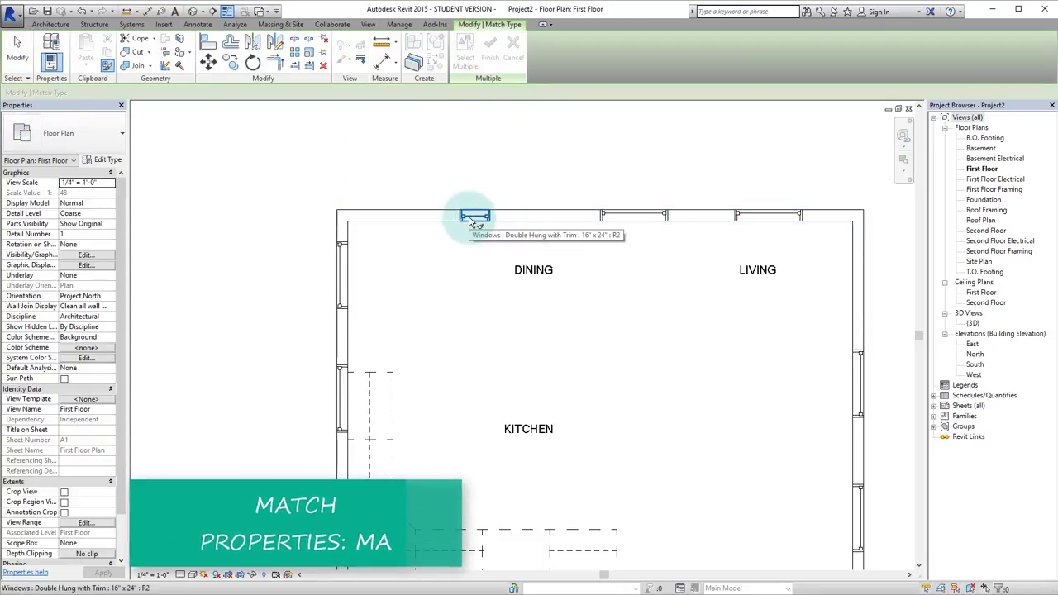
{"action": "left_click", "coordinate": [473, 220]}
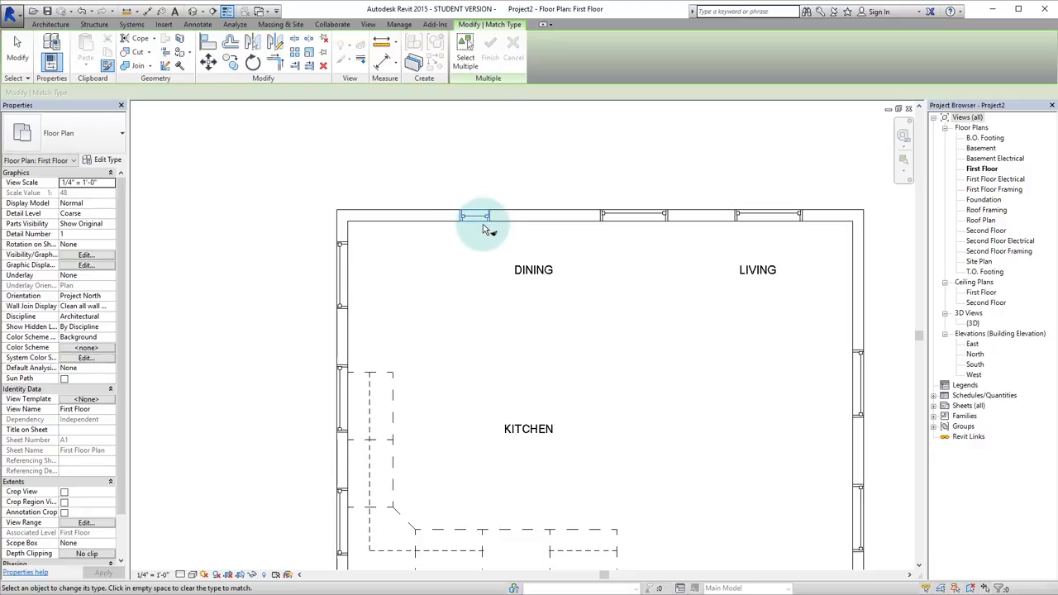
{"action": "left_click", "coordinate": [774, 213]}
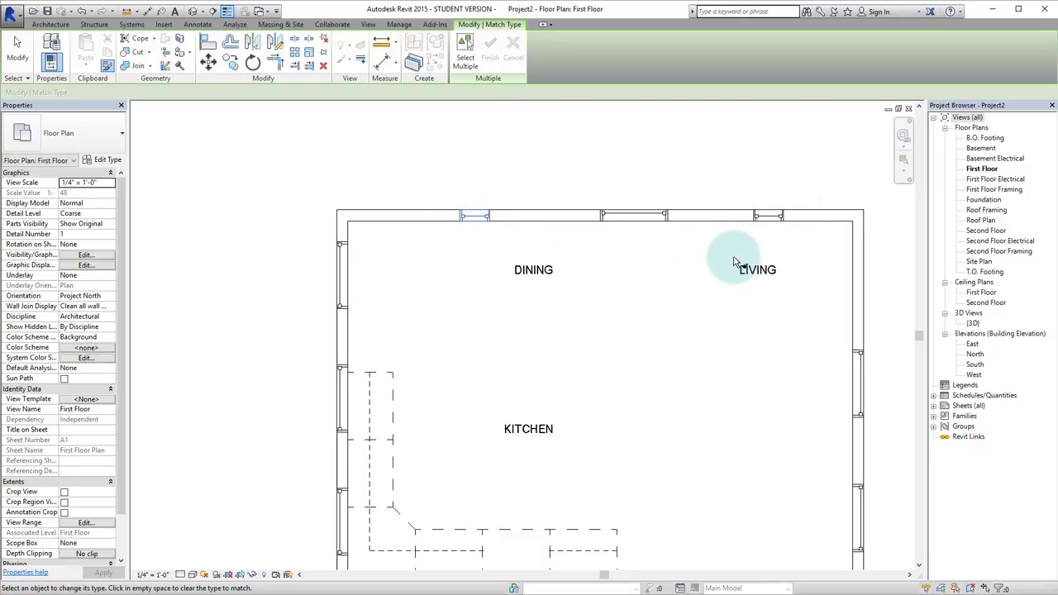
{"action": "key", "text": "Escape"}
{"action": "scroll", "coordinate": [748, 389], "scroll_direction": "down", "scroll_amount": 3}
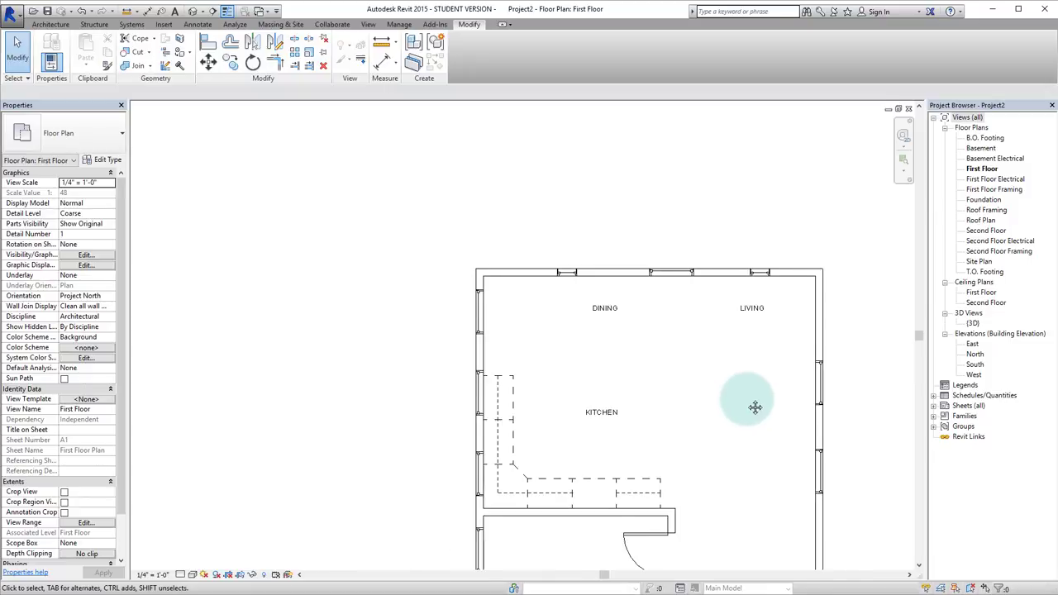
{"action": "middle_click_drag", "start_coordinate": [754, 406], "coordinate": [699, 267]}
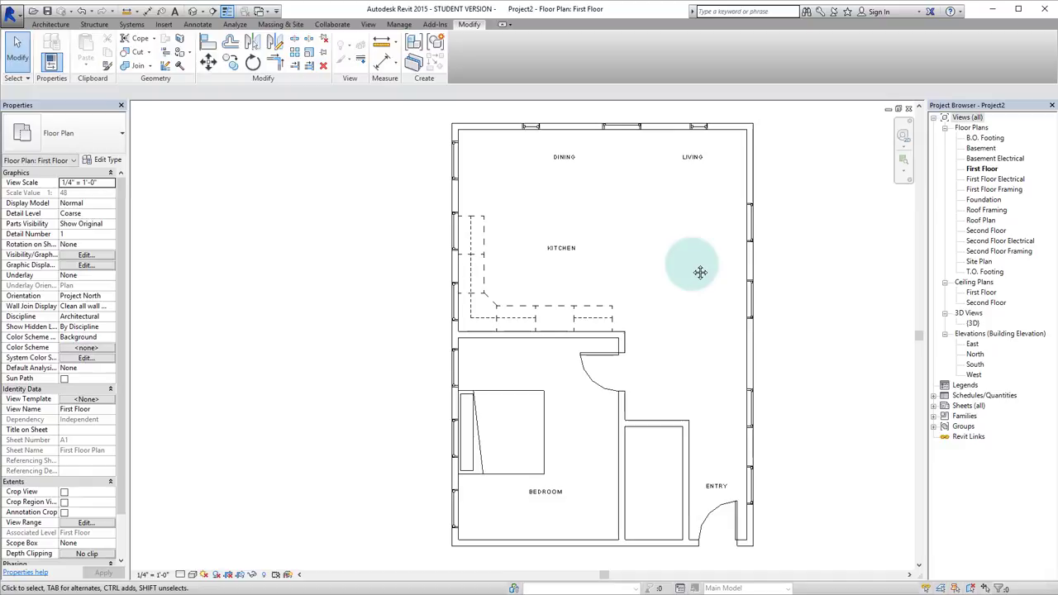